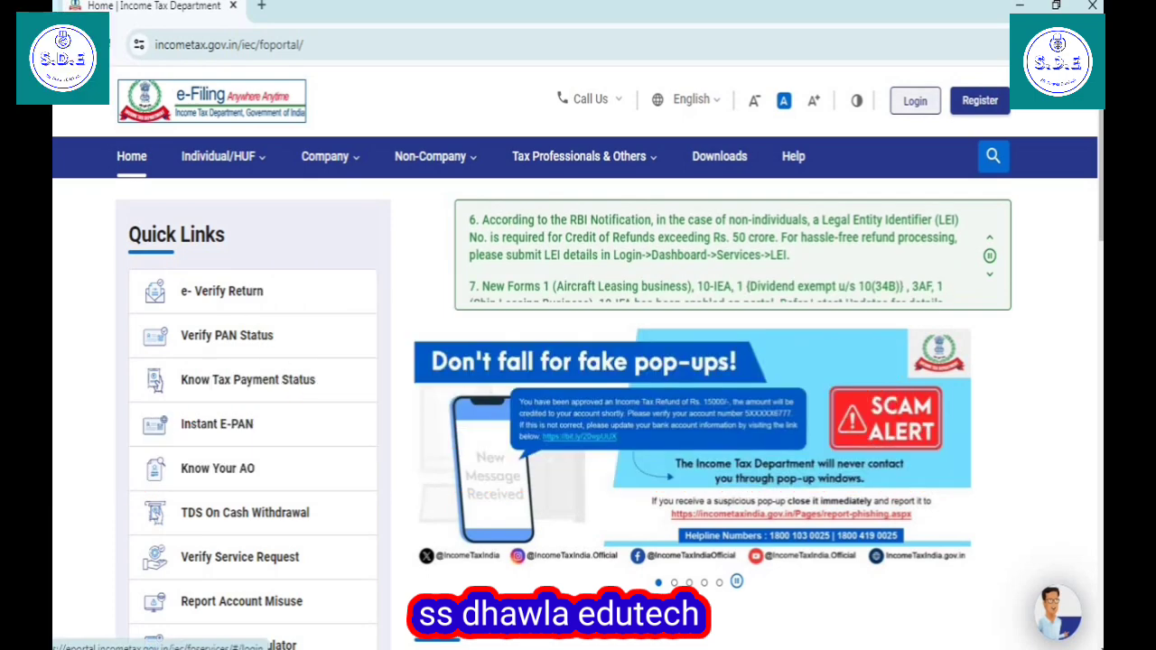
Go from the e-Filing home page to the Login page using the top-right Login button
left_click(914, 101)
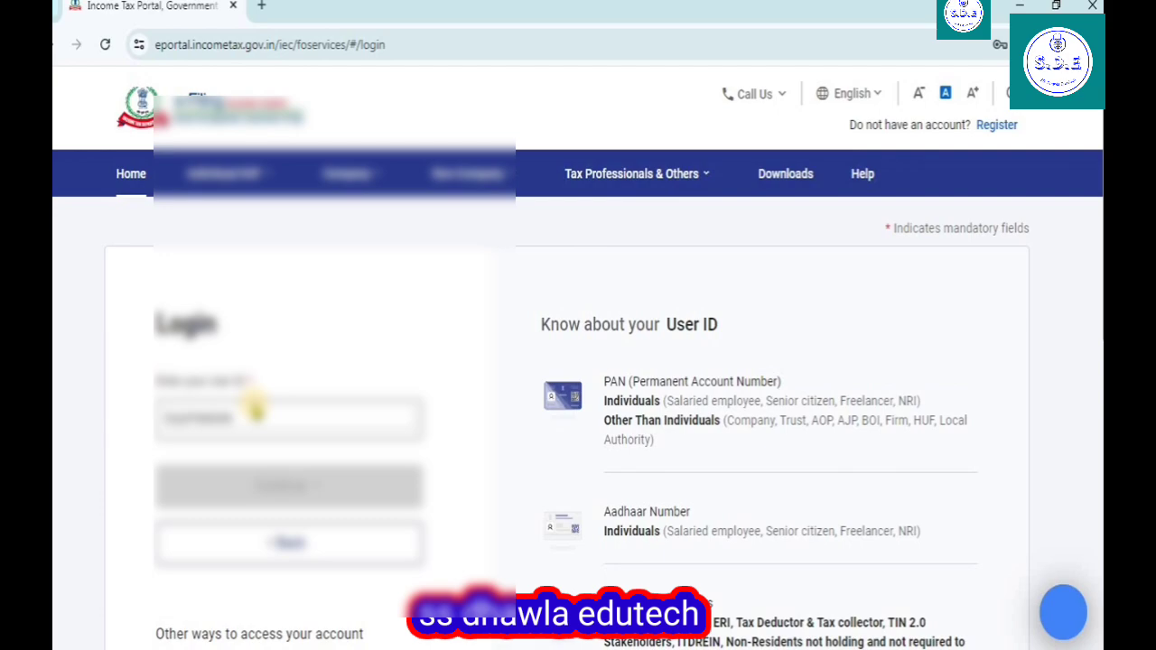
Fill in the saved user ID and continue to the password step
scroll(361, 479, "down", 2)
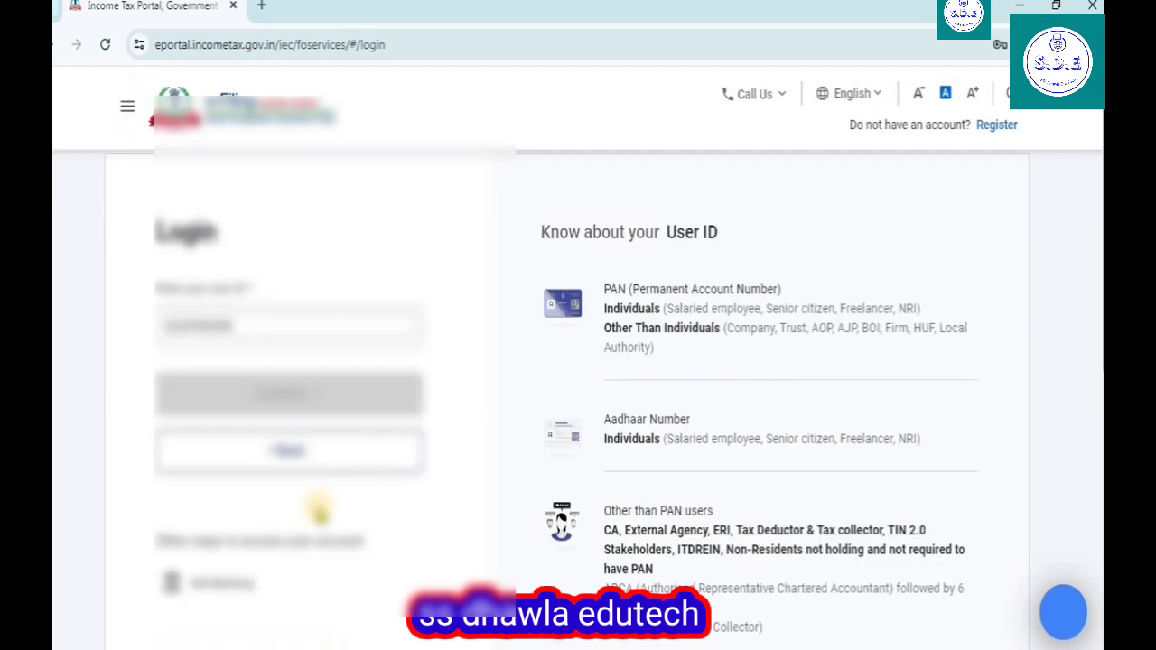
left_click(249, 323)
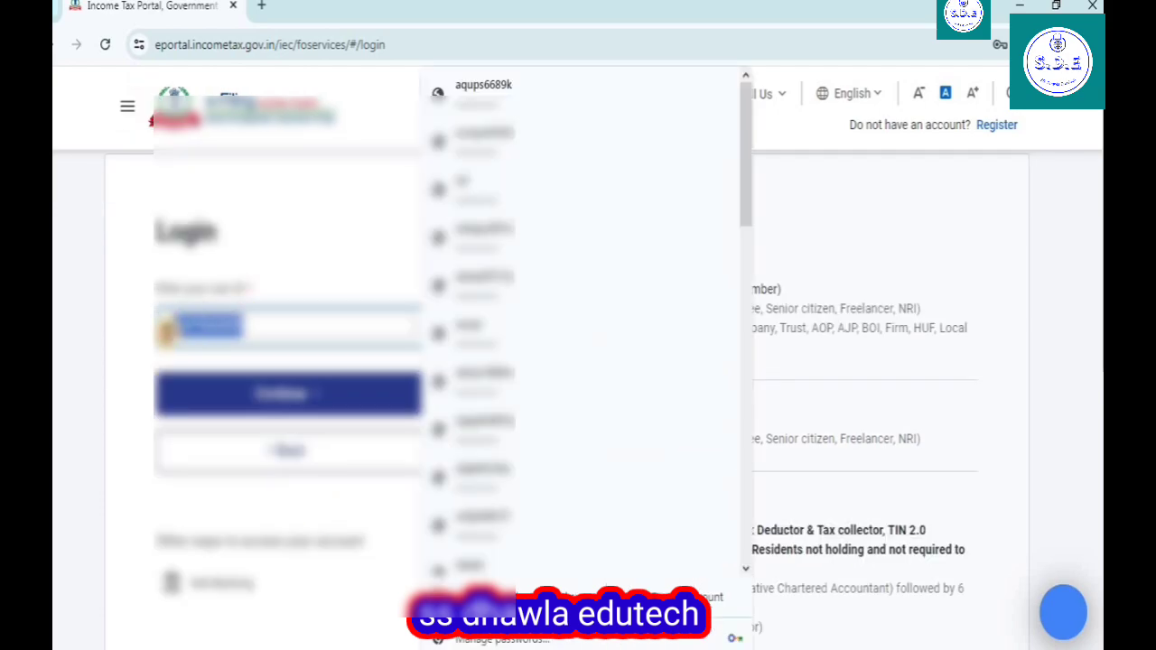
left_click(246, 378)
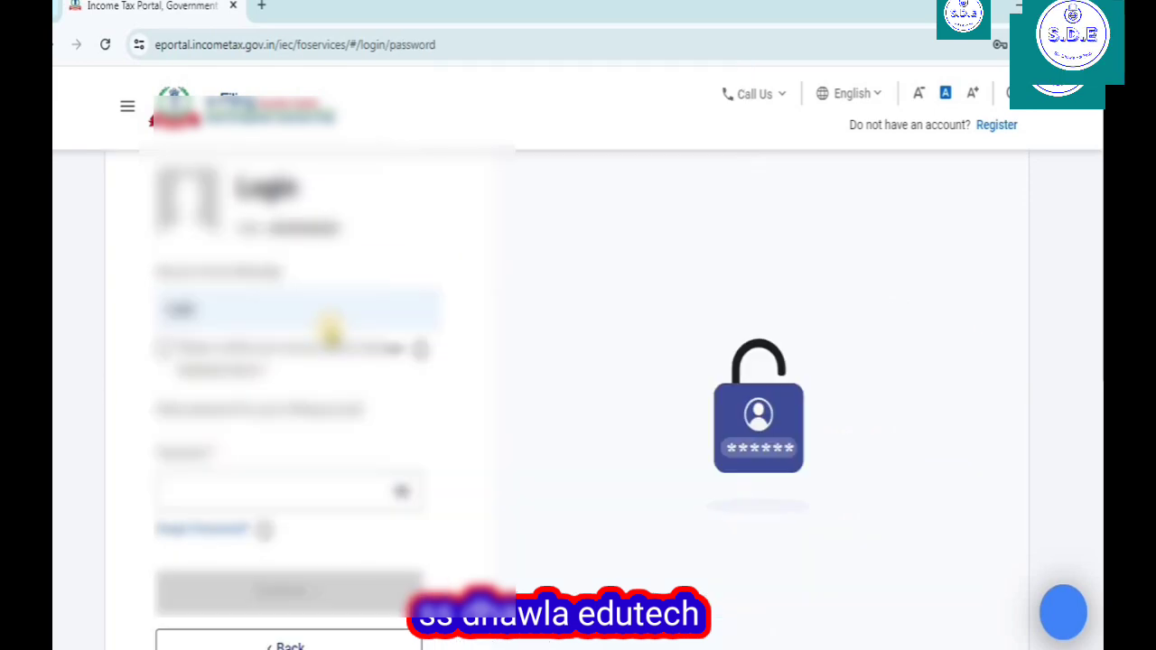
Choose Forgot Password and submit the prefilled user ID for reset
left_click(189, 533)
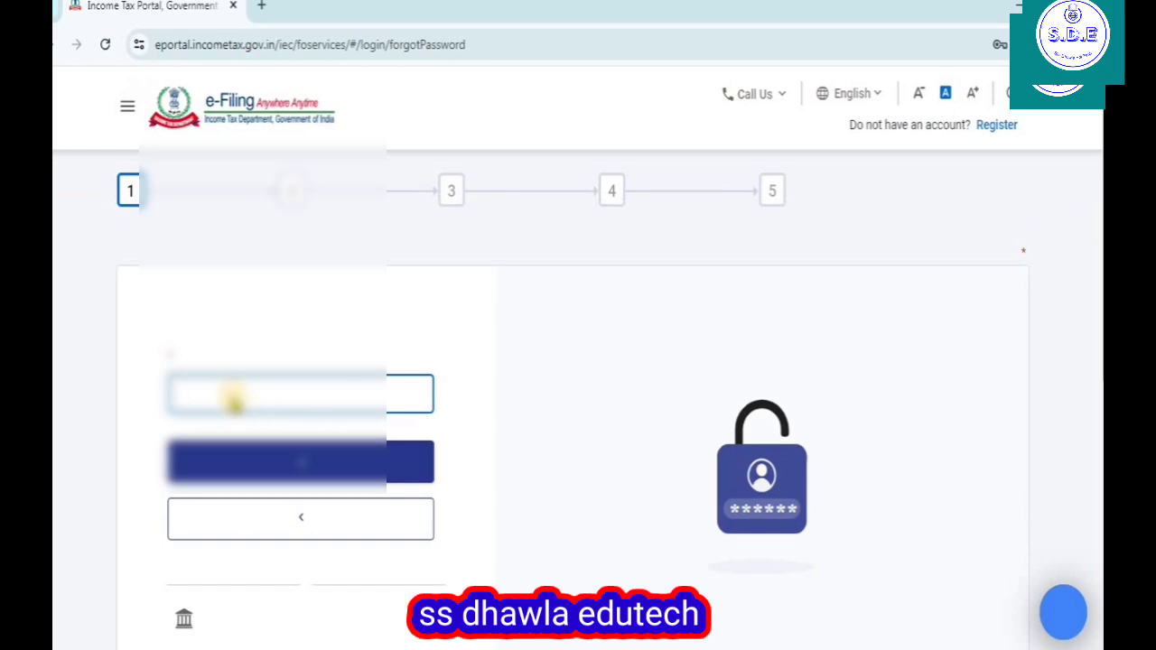
left_click_drag(269, 452, 97, 452)
left_click(143, 458)
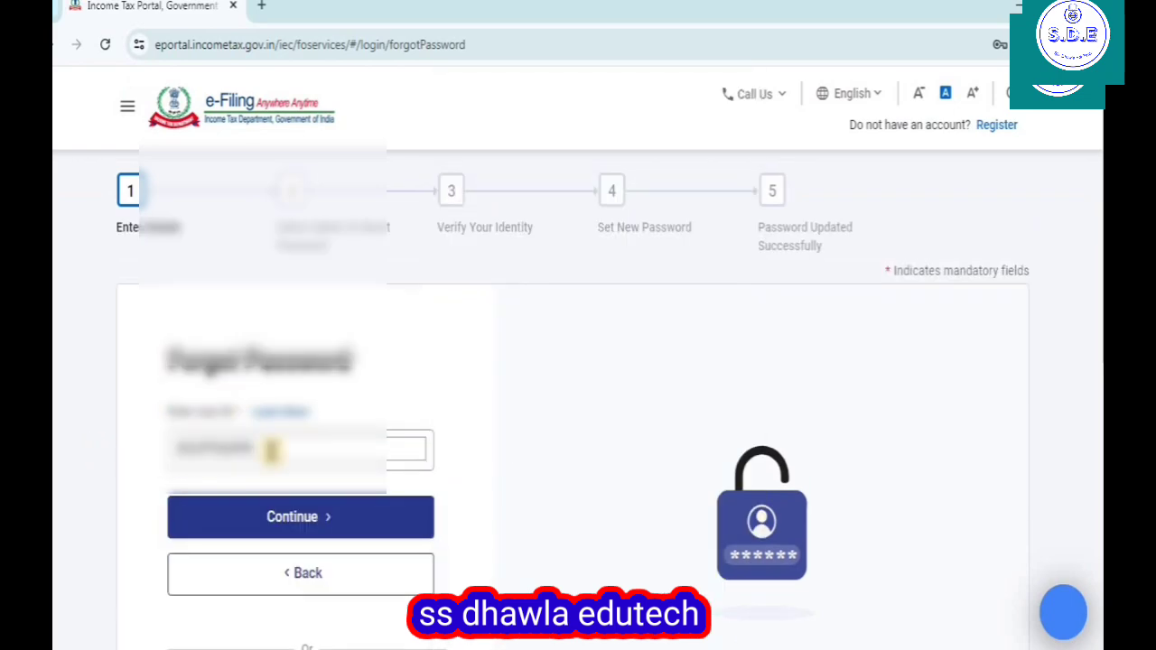
left_click(276, 513)
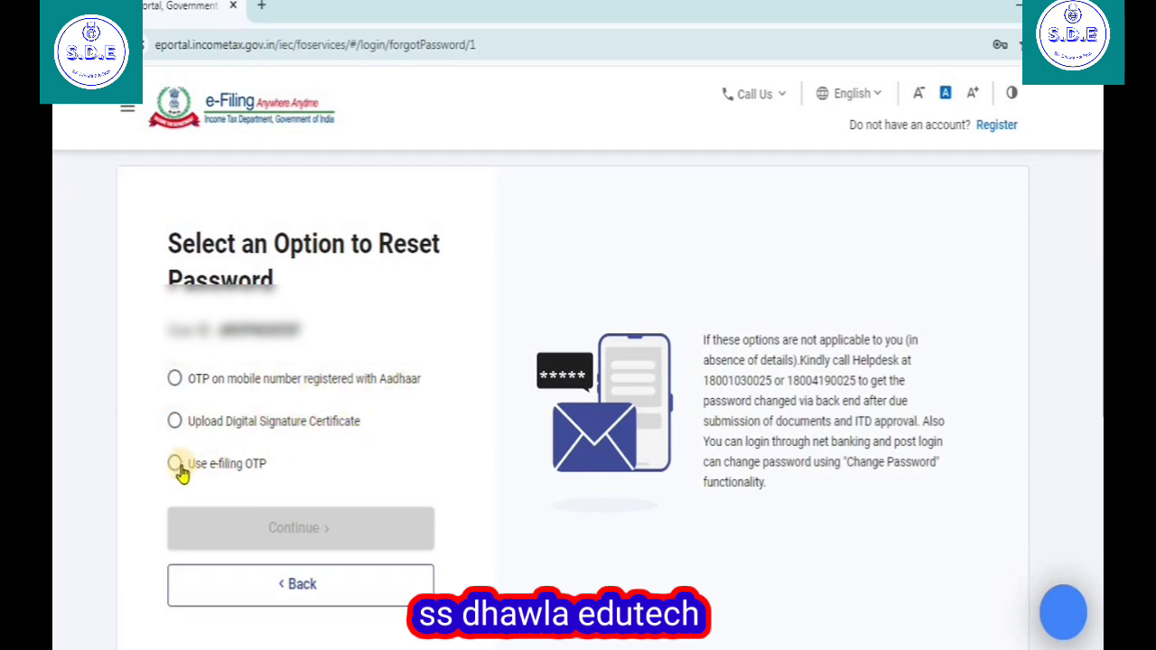
Choose reset via OTP on Aadhaar-registered mobile, agree to validation, and generate the Aadhaar OTP
left_click(175, 379)
left_click(271, 526)
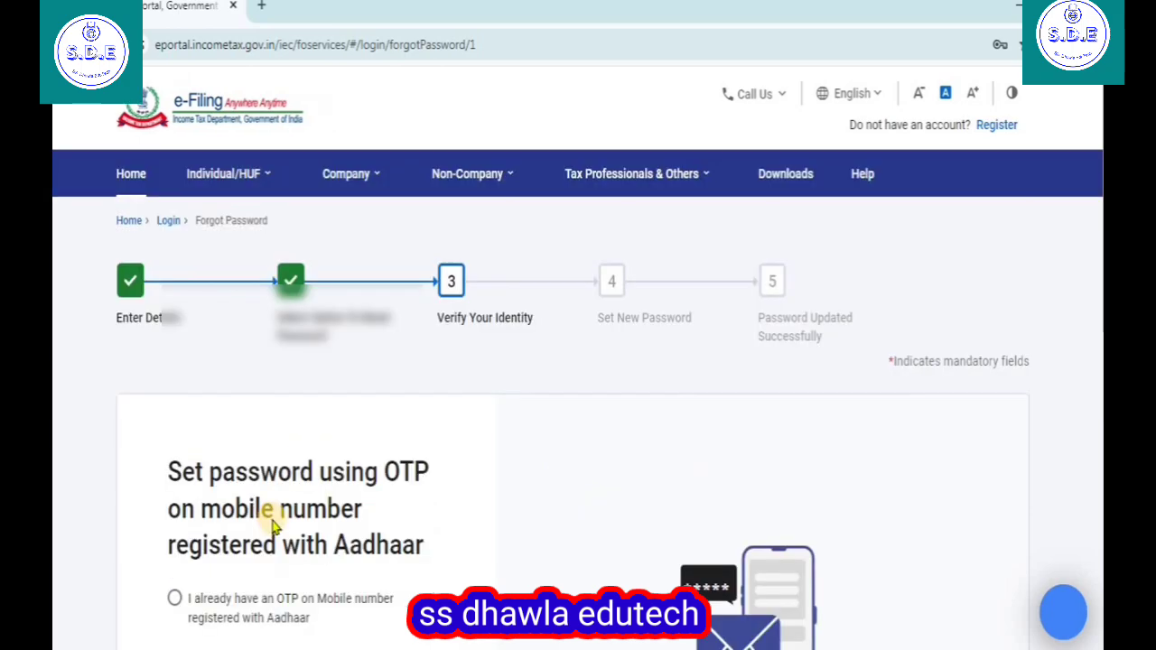
scroll(271, 490, "down", 2)
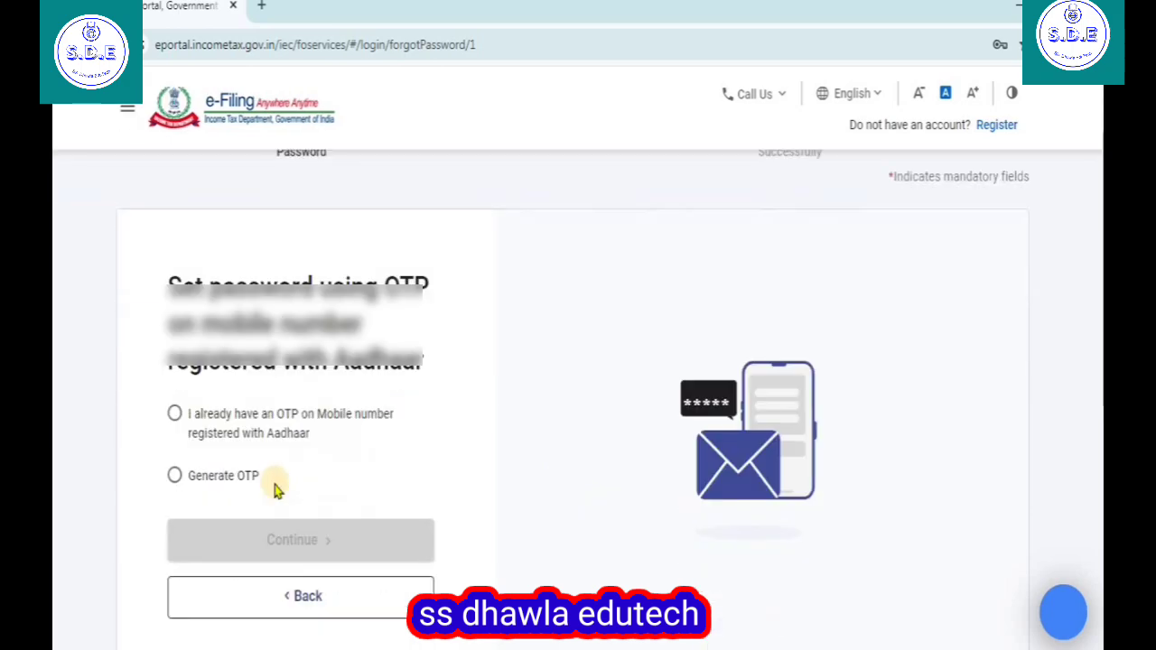
left_click(175, 475)
left_click(285, 539)
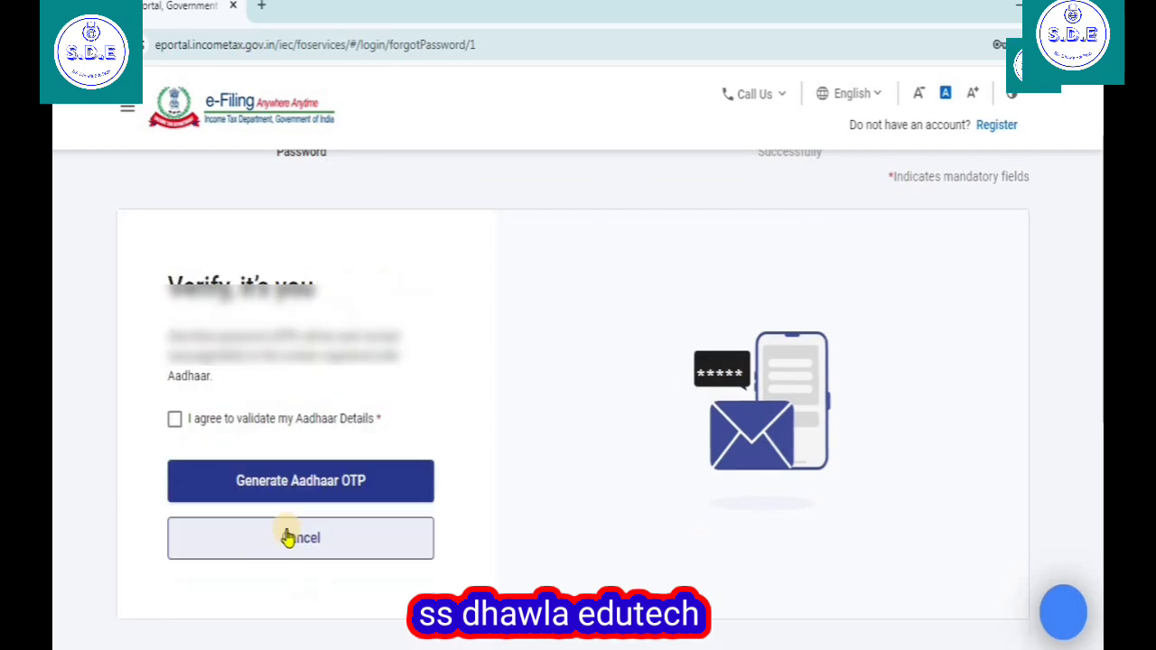
left_click(173, 420)
left_click(239, 482)
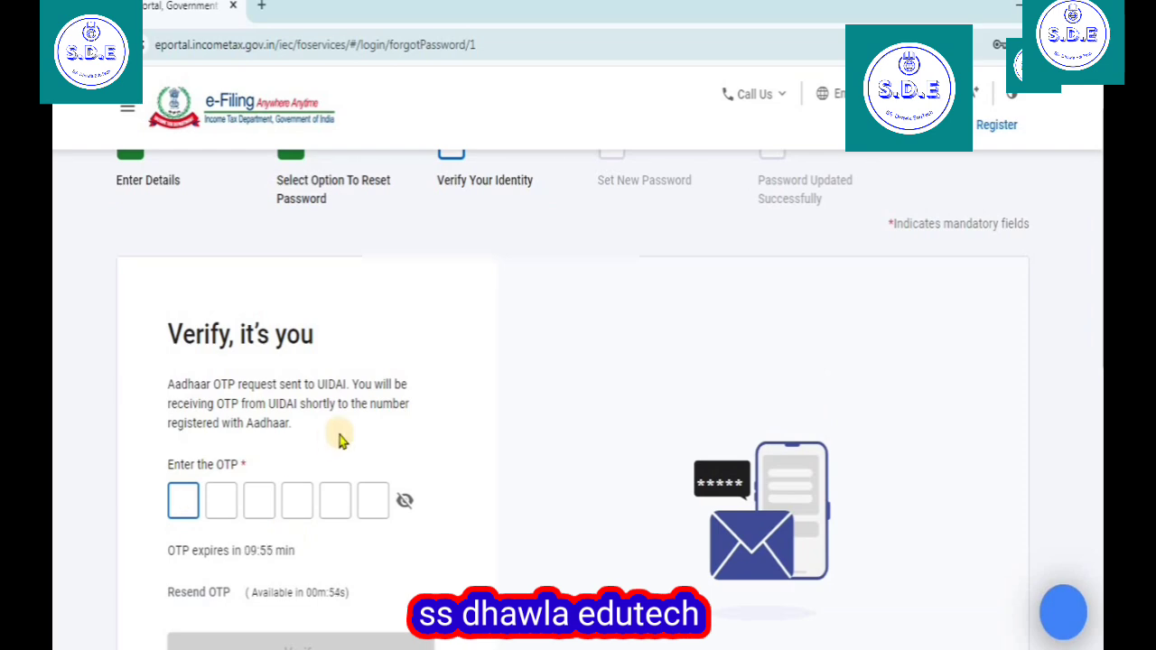
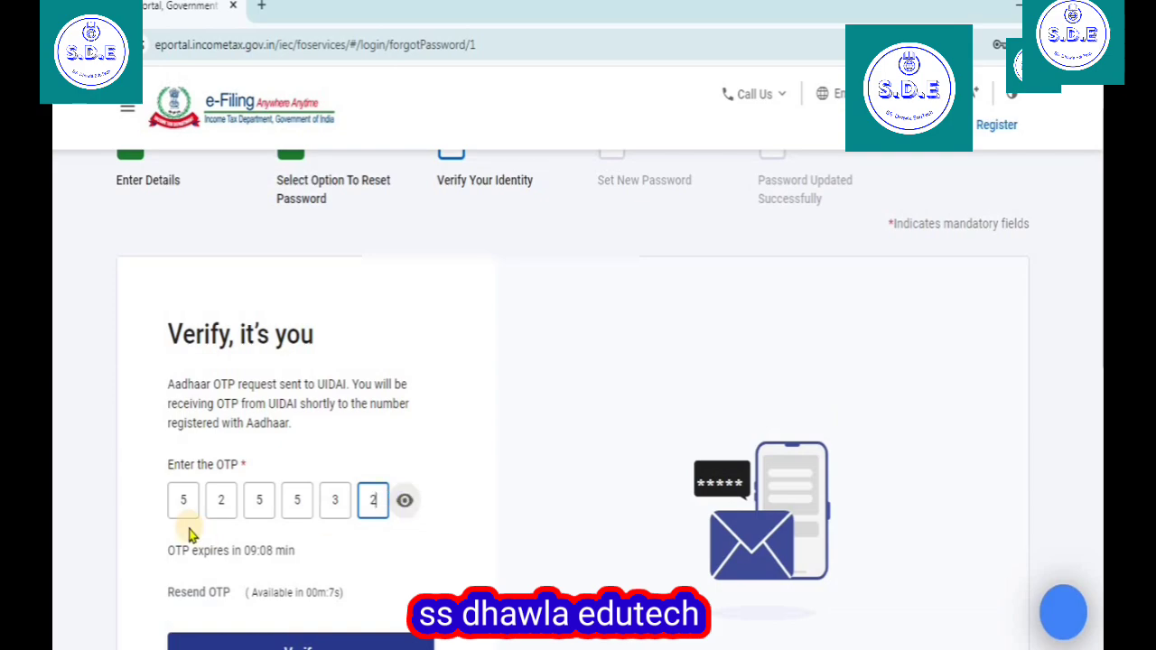
Enter and verify the Aadhaar OTP, submit the new password, and return to login
scroll(253, 484, "down", 1)
left_click(296, 574)
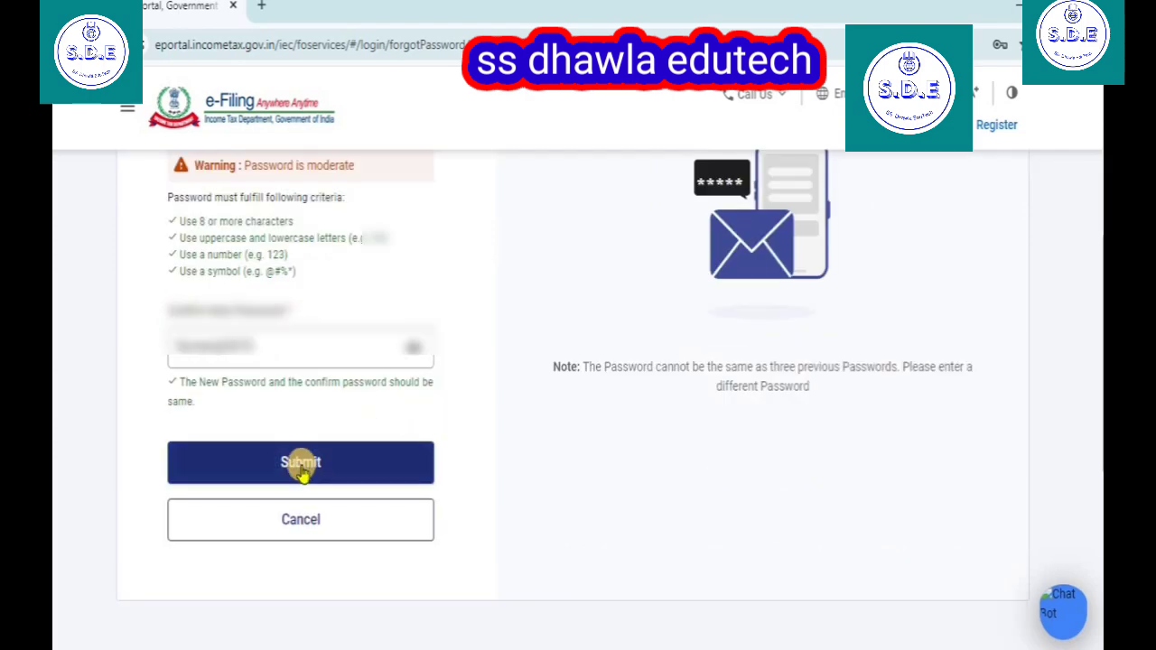
left_click(299, 465)
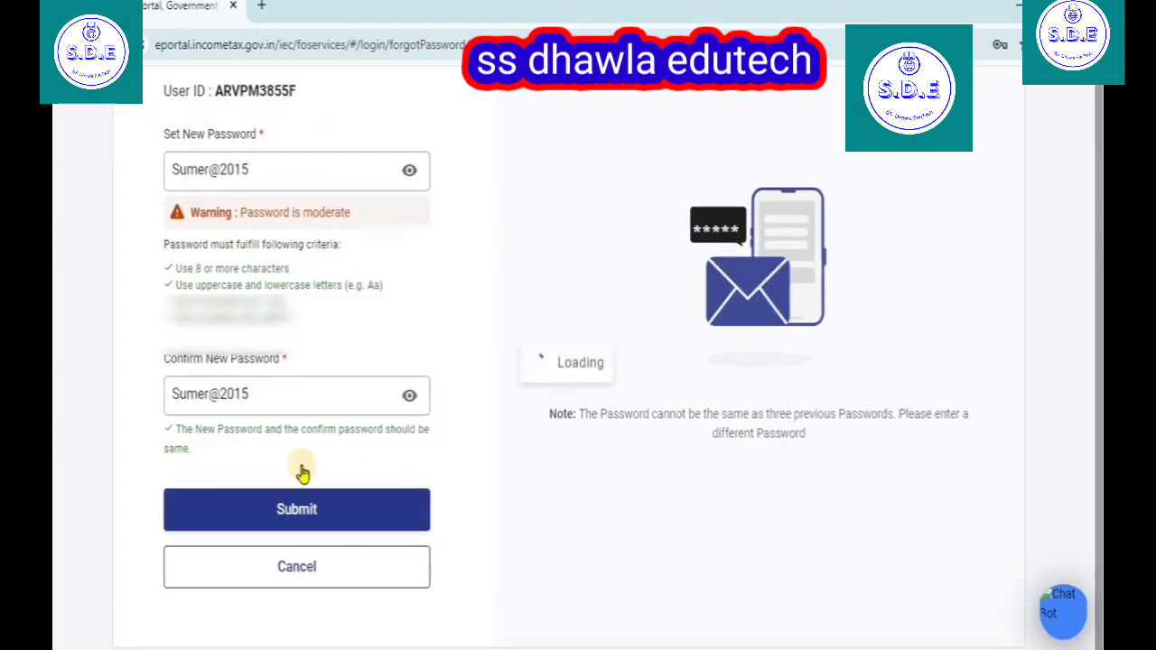
scroll(496, 470, "up", 4)
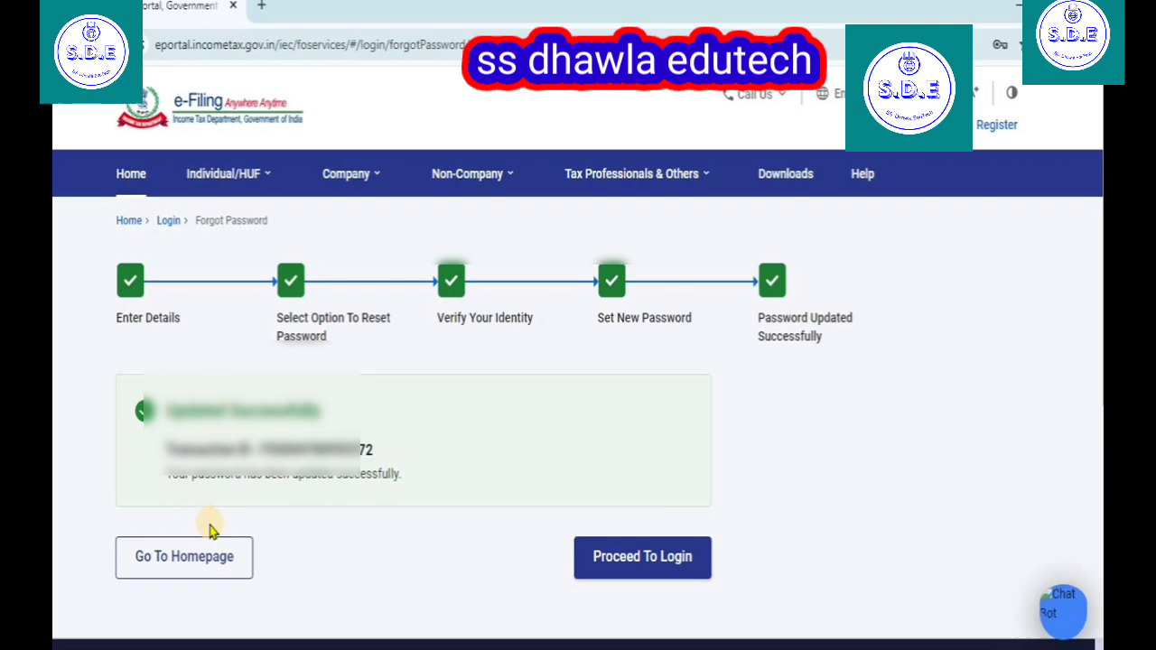
left_click(636, 562)
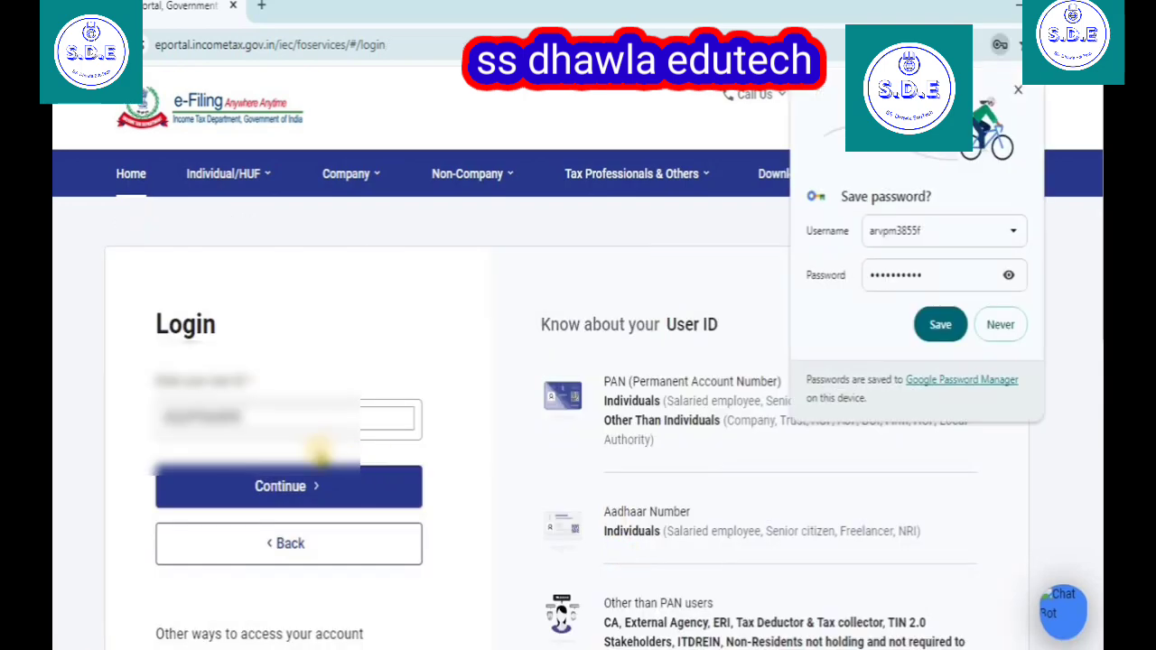
Save the new password in Chrome and log in, confirming the secure access message
left_click(939, 324)
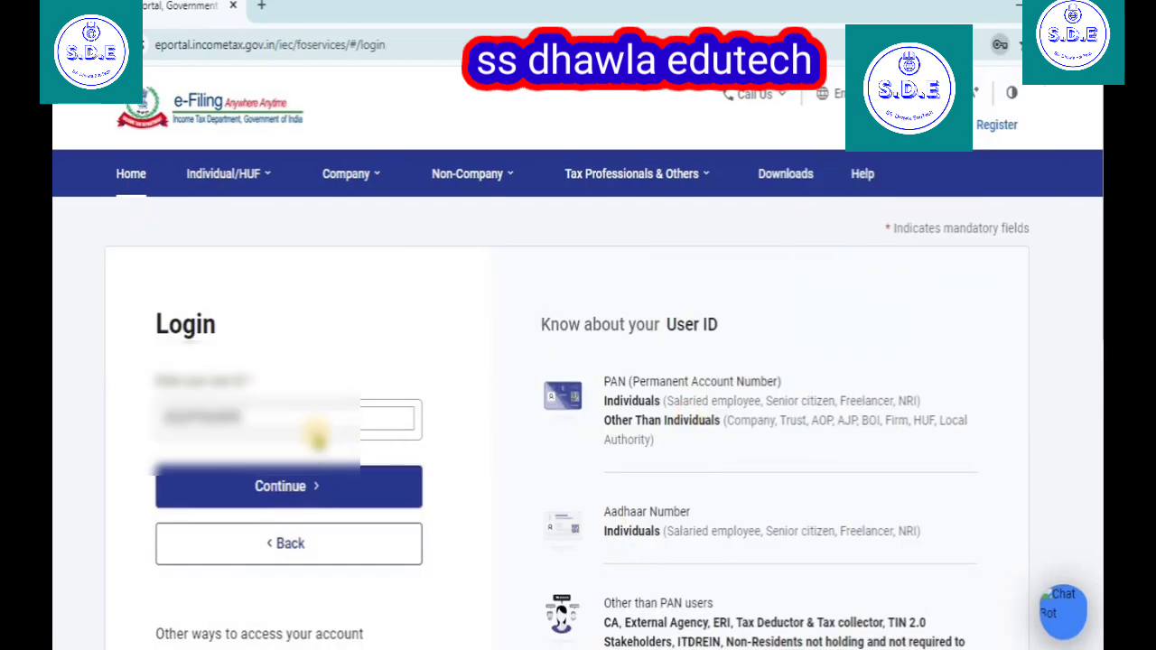
left_click(258, 488)
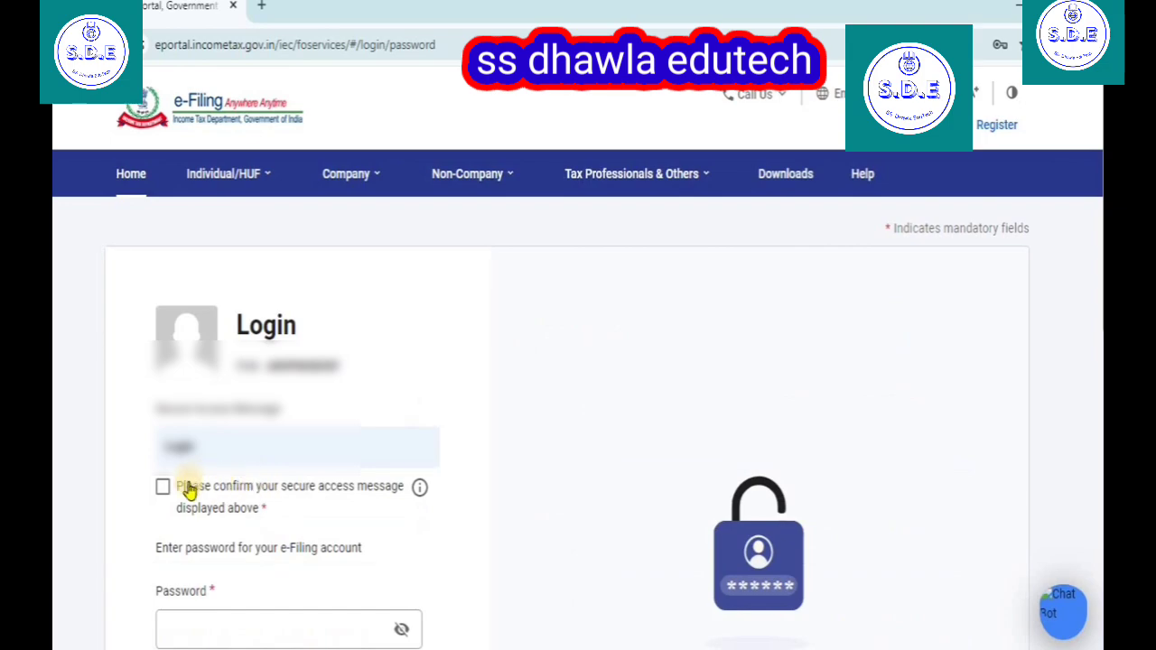
left_click(162, 489)
scroll(271, 406, "down", 3)
left_click(209, 360)
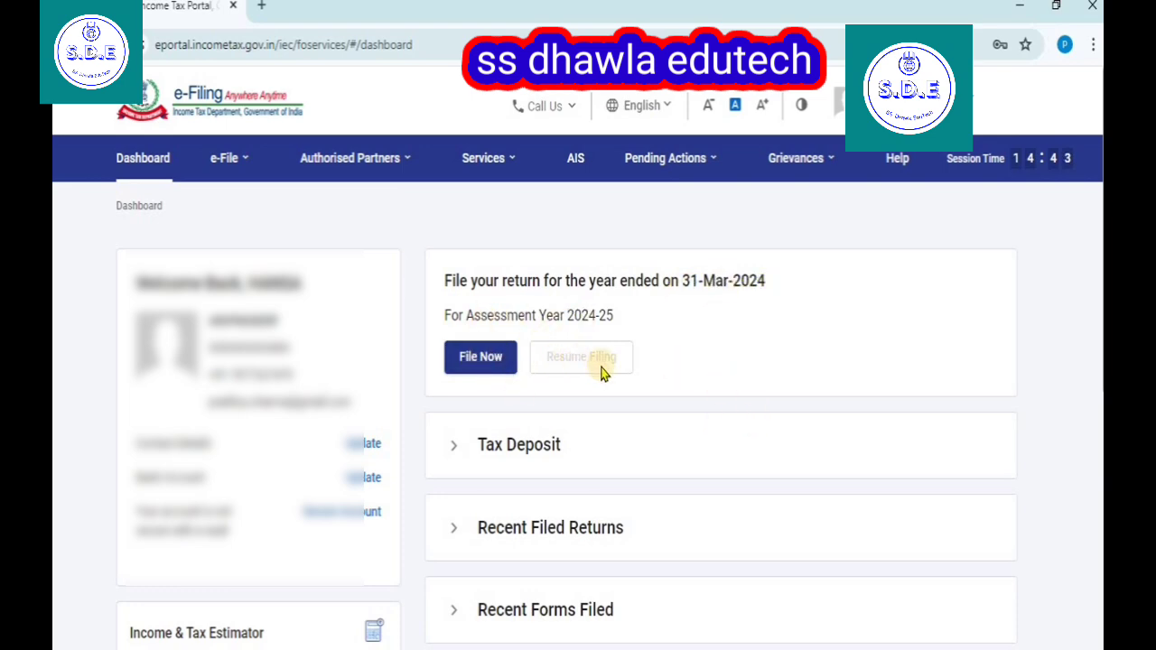
Start a fresh online return for AY 2024-25 via File Now and Start New Filing
left_click(479, 359)
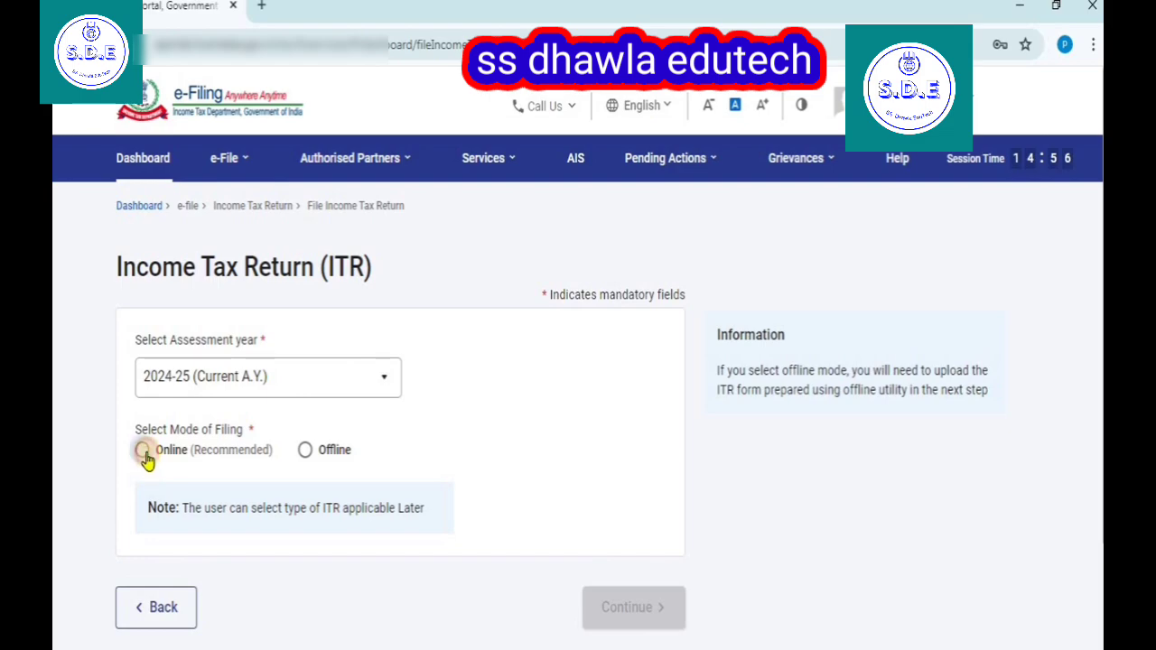
left_click(145, 452)
scroll(400, 477, "down", 2)
left_click(608, 467)
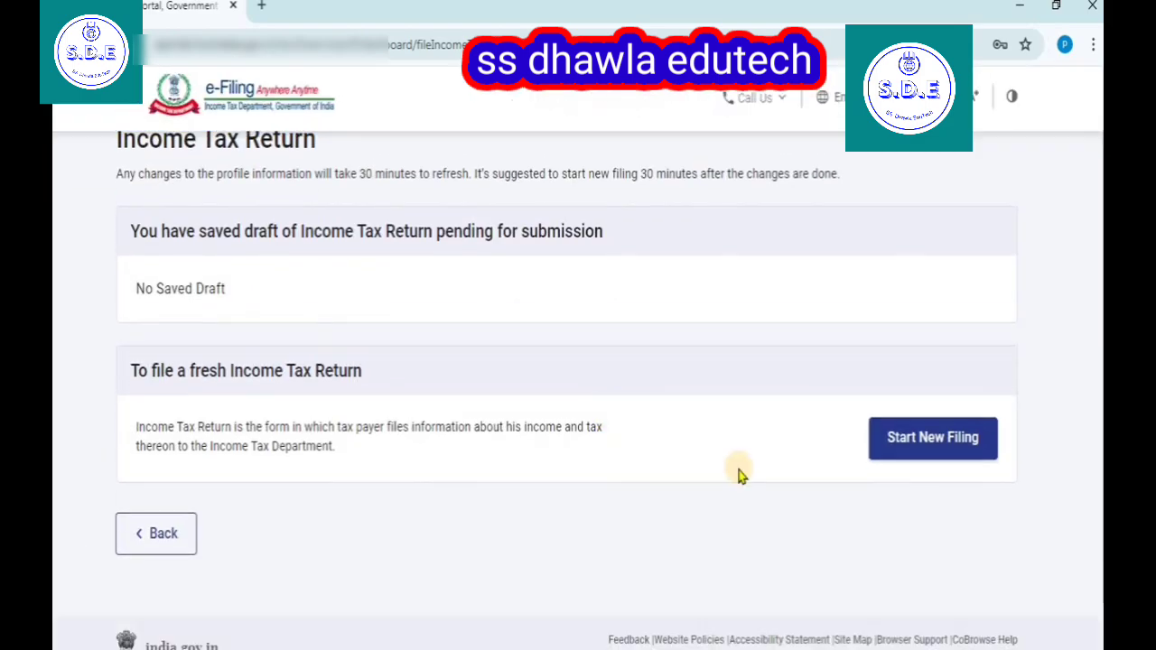
left_click(898, 449)
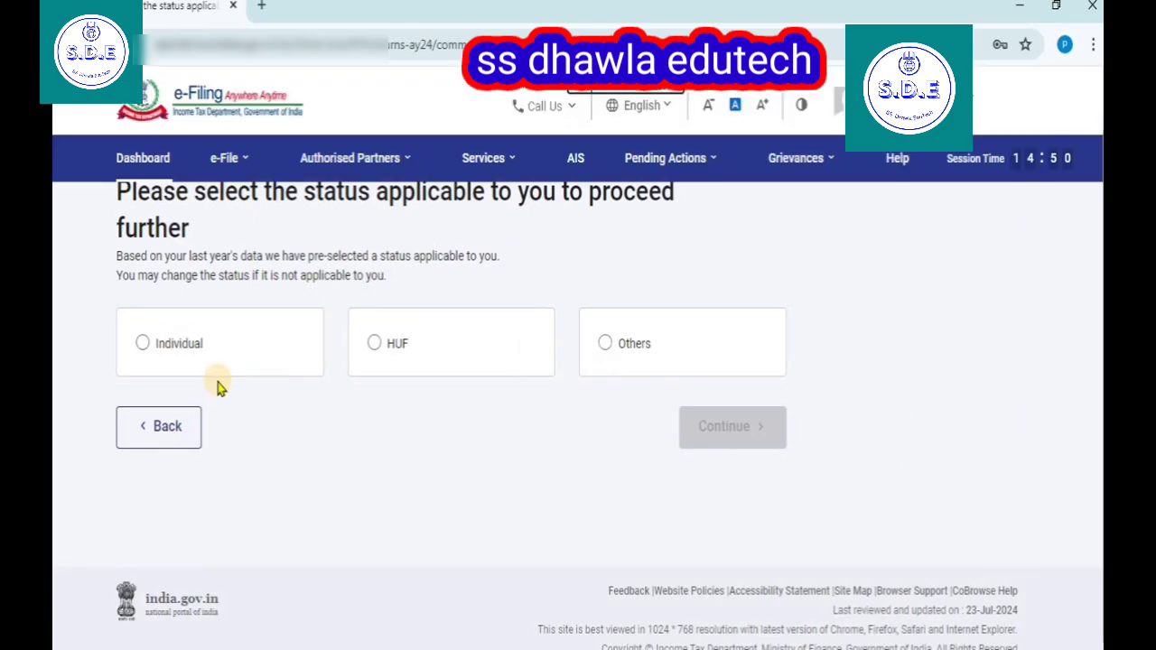
Set the filing status to Individual and continue
scroll(216, 387, "down", 1)
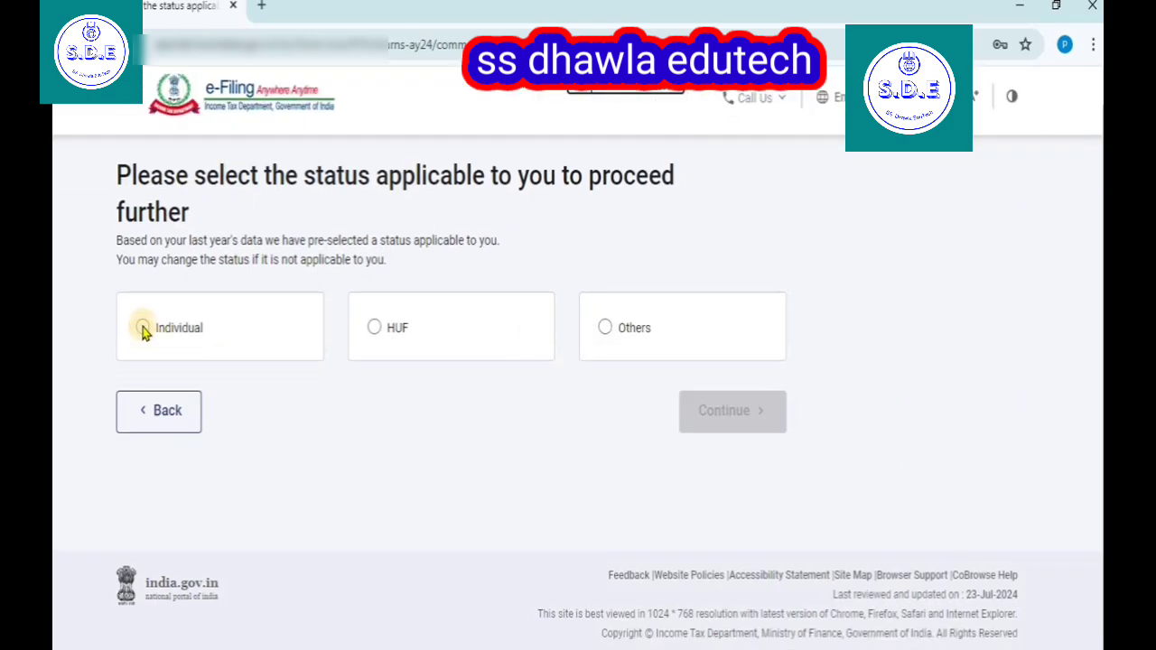
left_click(142, 329)
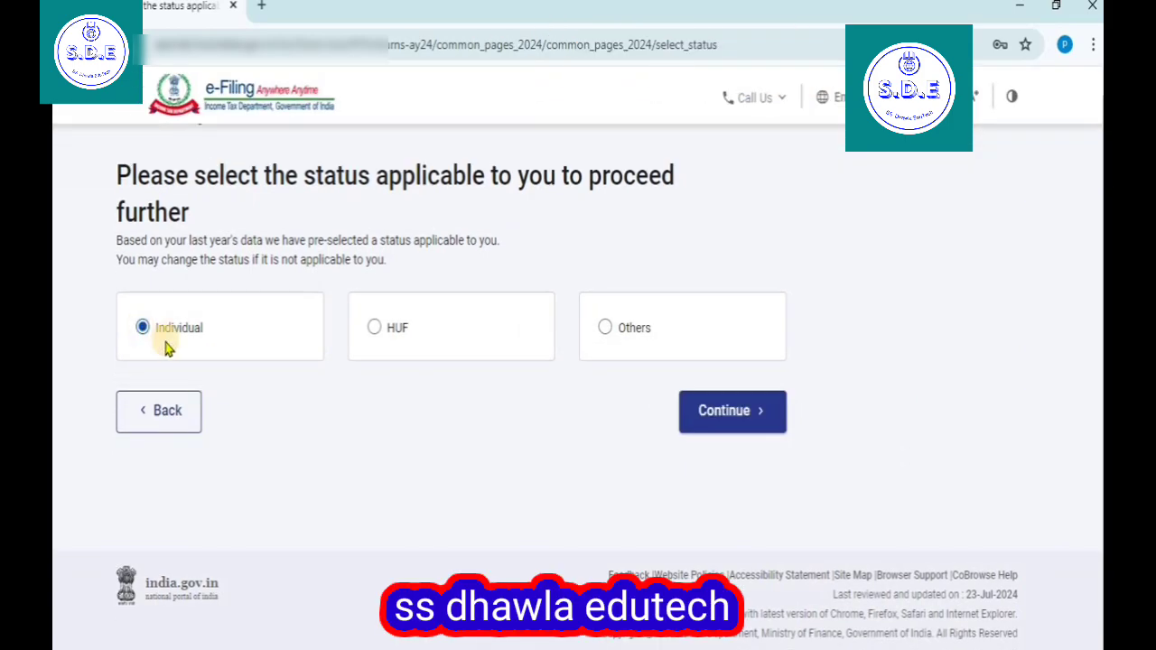
left_click(735, 426)
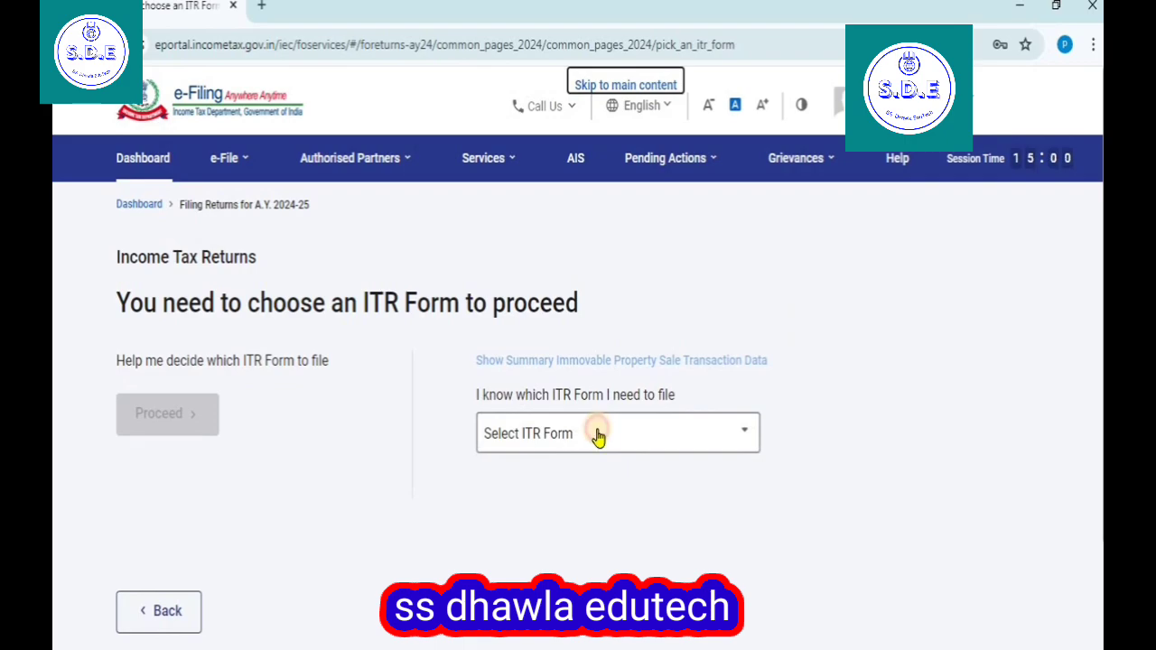
Pick ITR-1 as the return form, proceed with it, and begin its filing steps
left_click(598, 435)
left_click(550, 520)
scroll(580, 451, "down", 2)
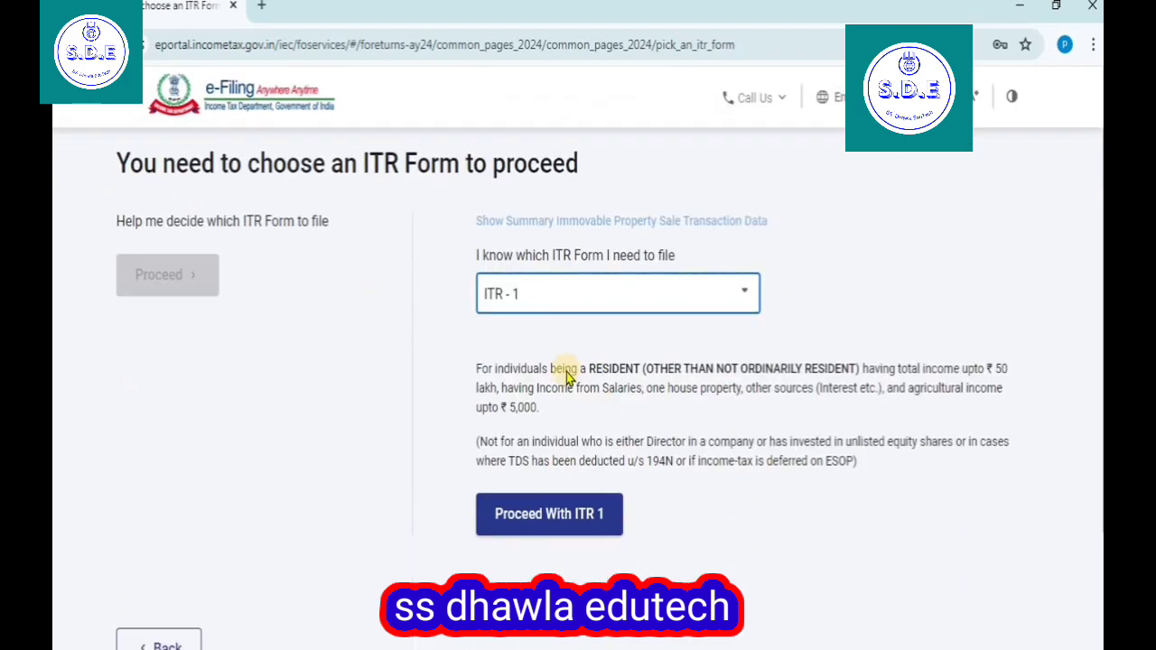
left_click(562, 515)
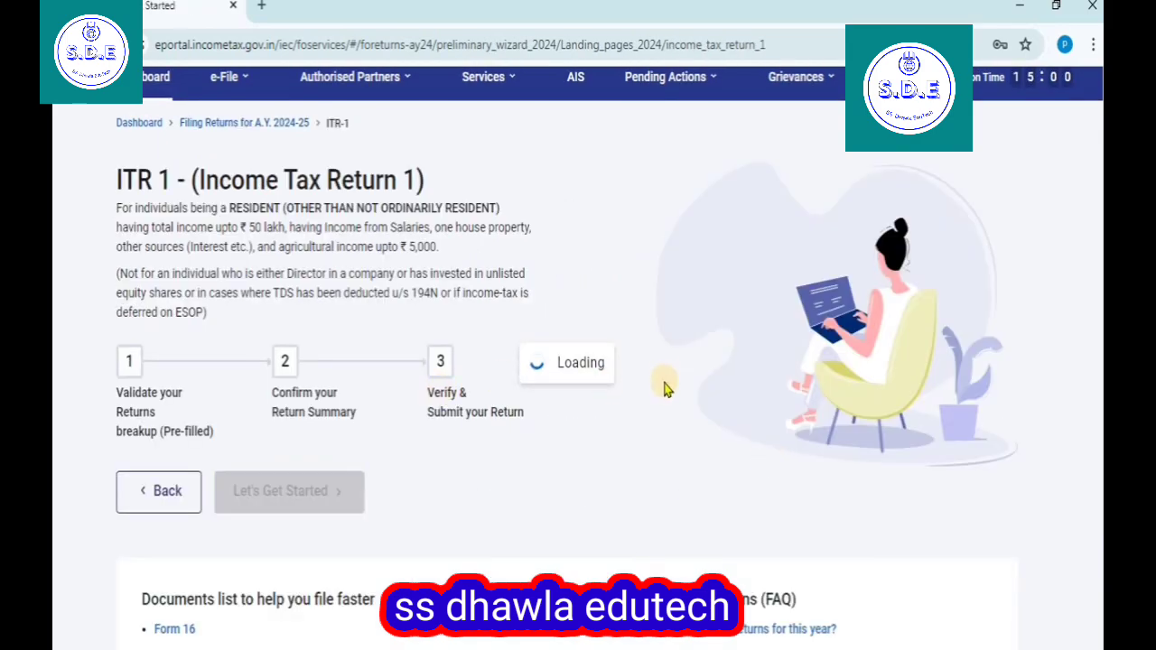
scroll(494, 379, "down", 2)
scroll(202, 407, "down", 1)
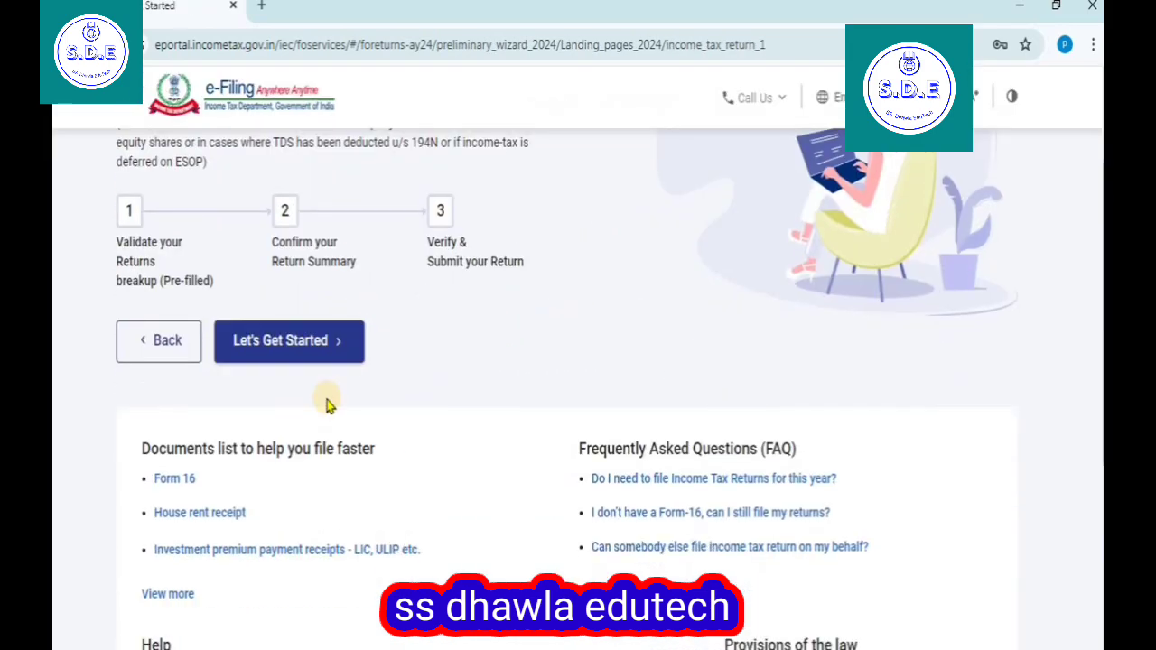
left_click(284, 352)
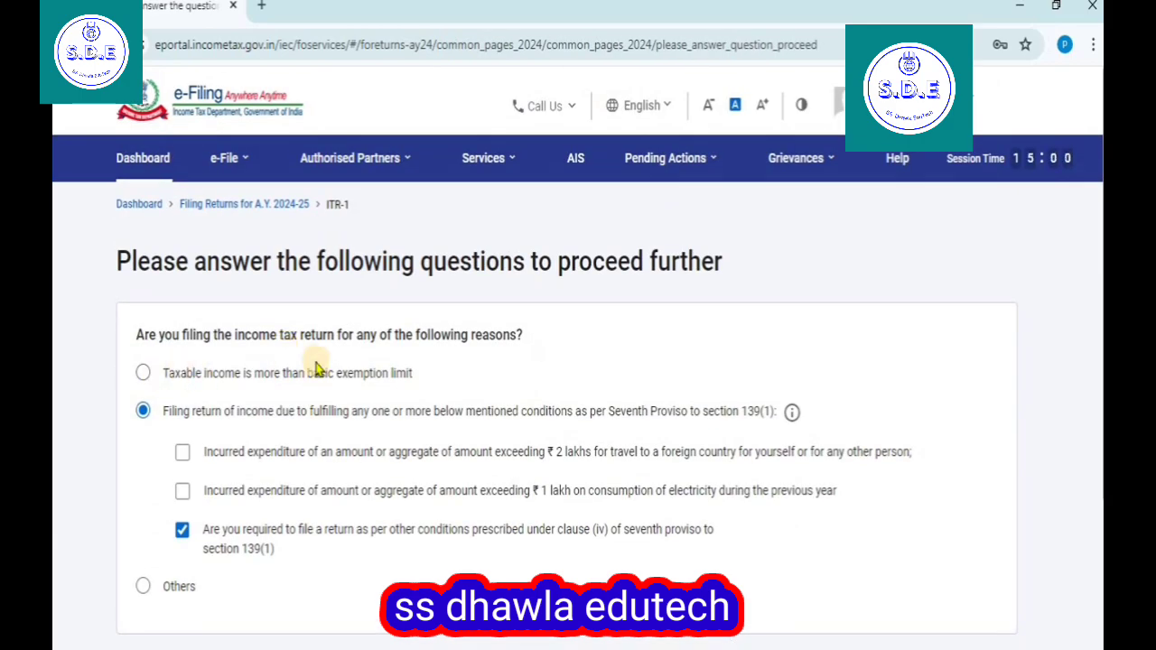
Give 'Taxable income is more than basic exemption limit' as the filing reason and continue
left_click(144, 374)
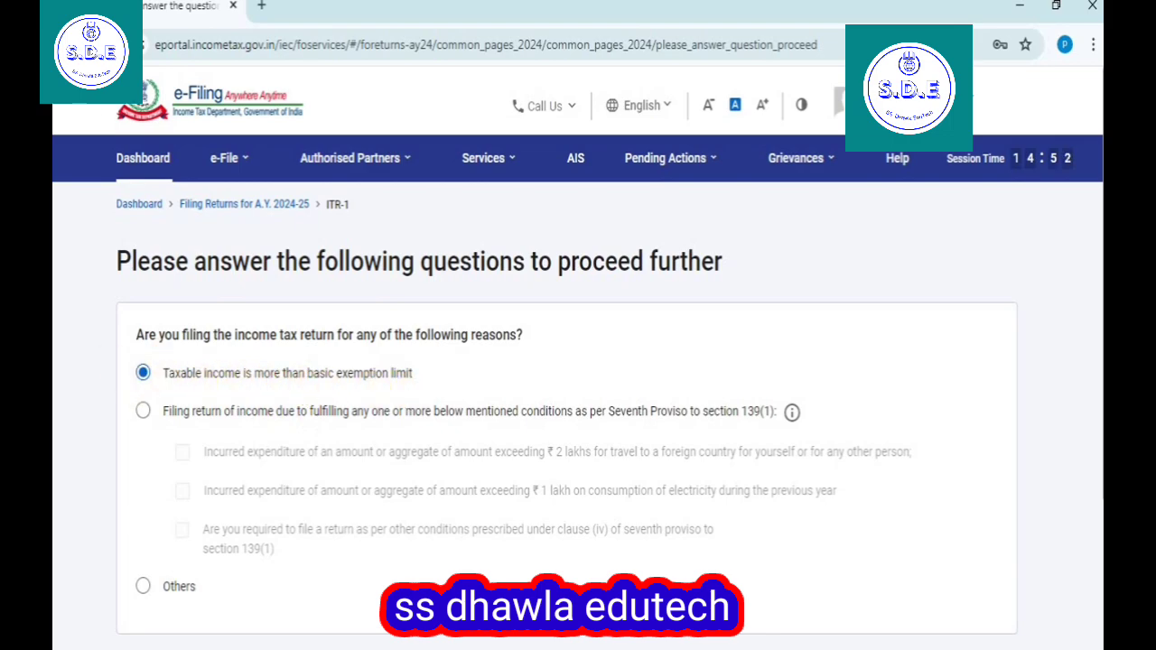
scroll(620, 511, "down", 3)
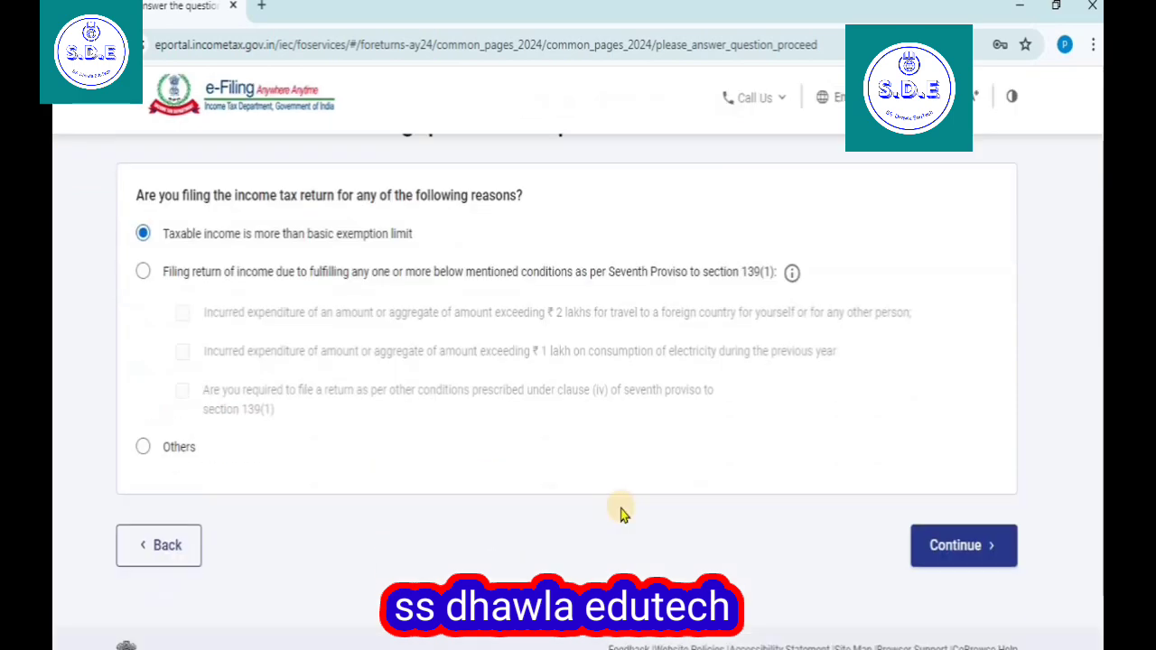
left_click(946, 471)
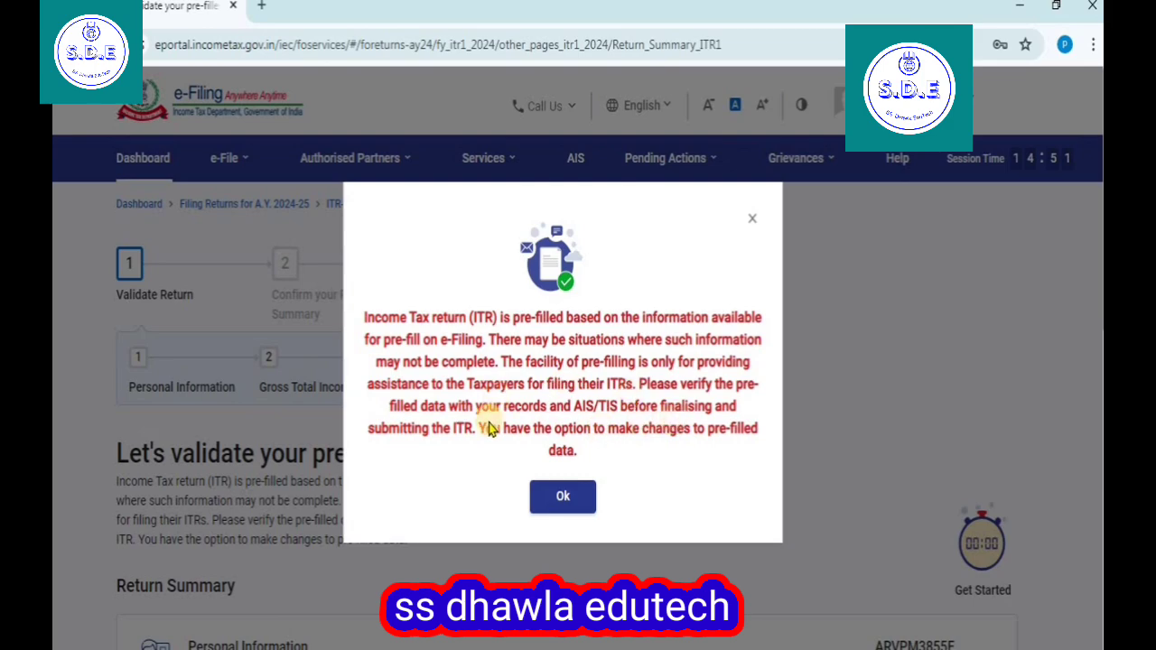
Dismiss the pre-fill notice and open the Personal Information row of the Return Summary
left_click(569, 497)
scroll(596, 434, "down", 4)
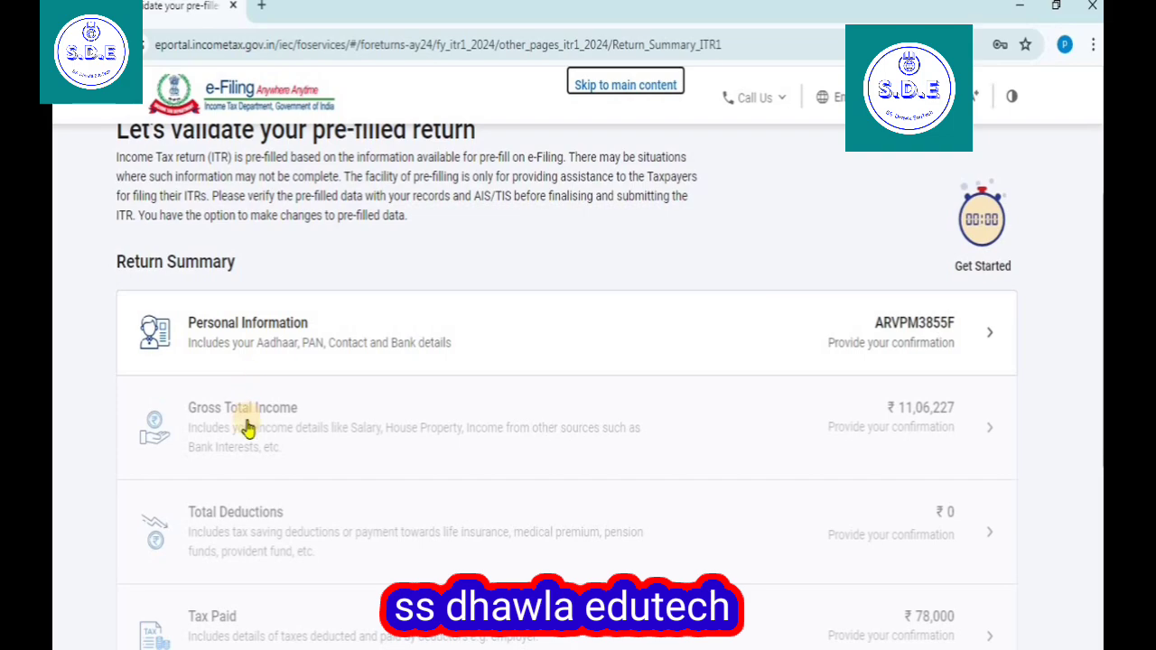
scroll(237, 505, "down", 1)
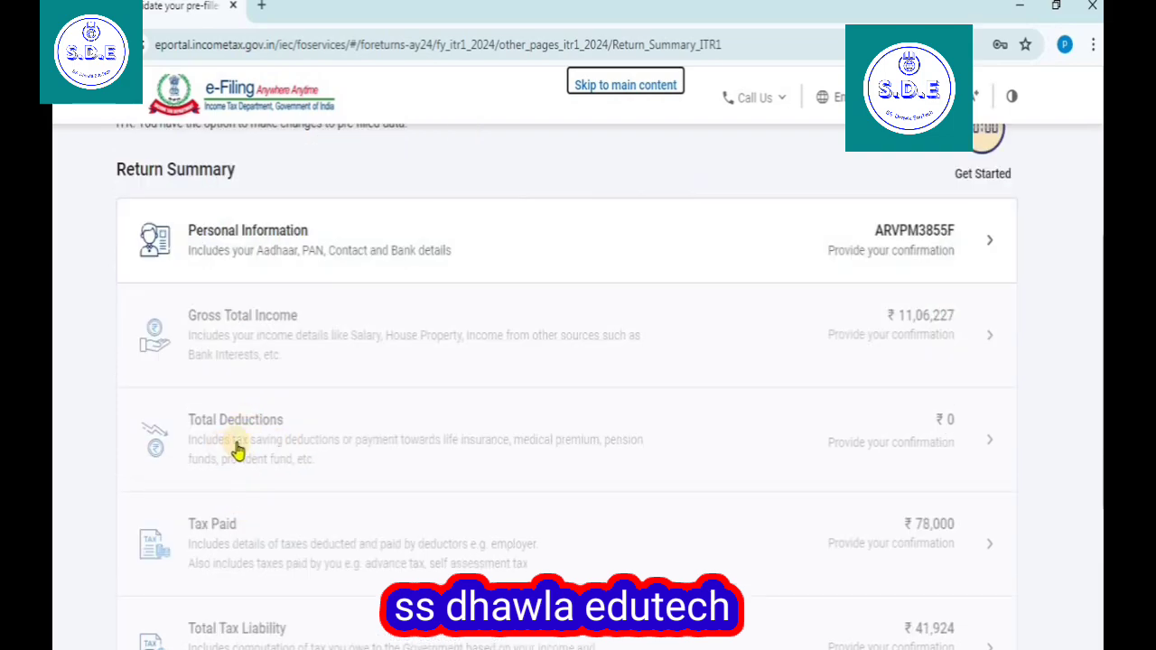
scroll(218, 570, "down", 1)
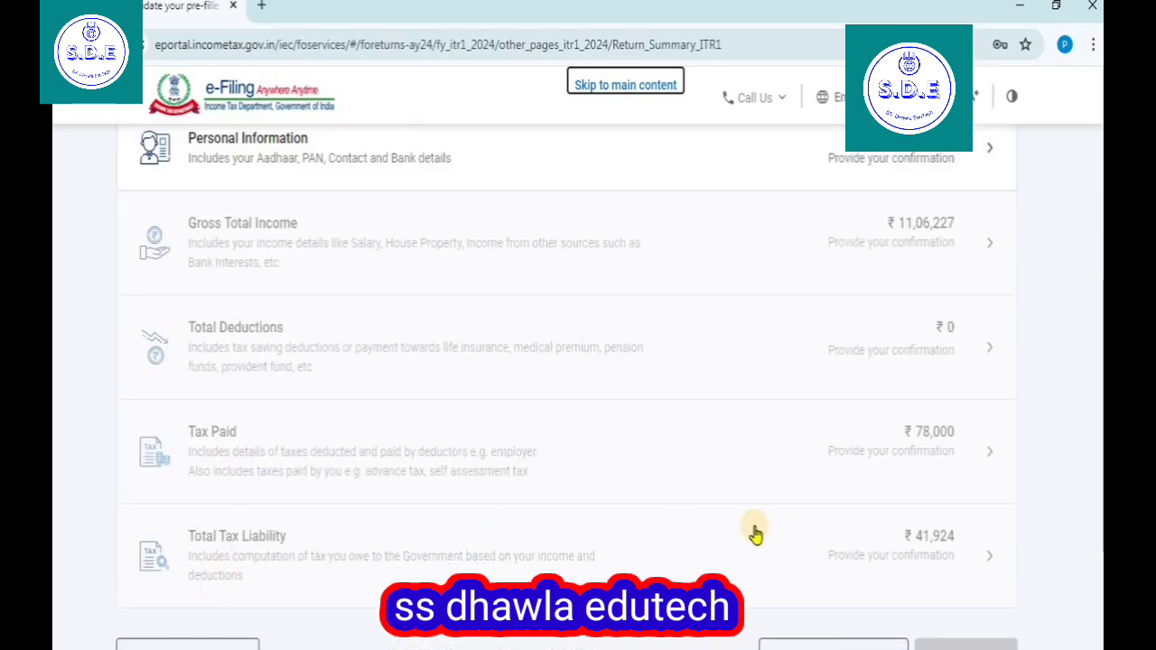
scroll(282, 463, "up", 2)
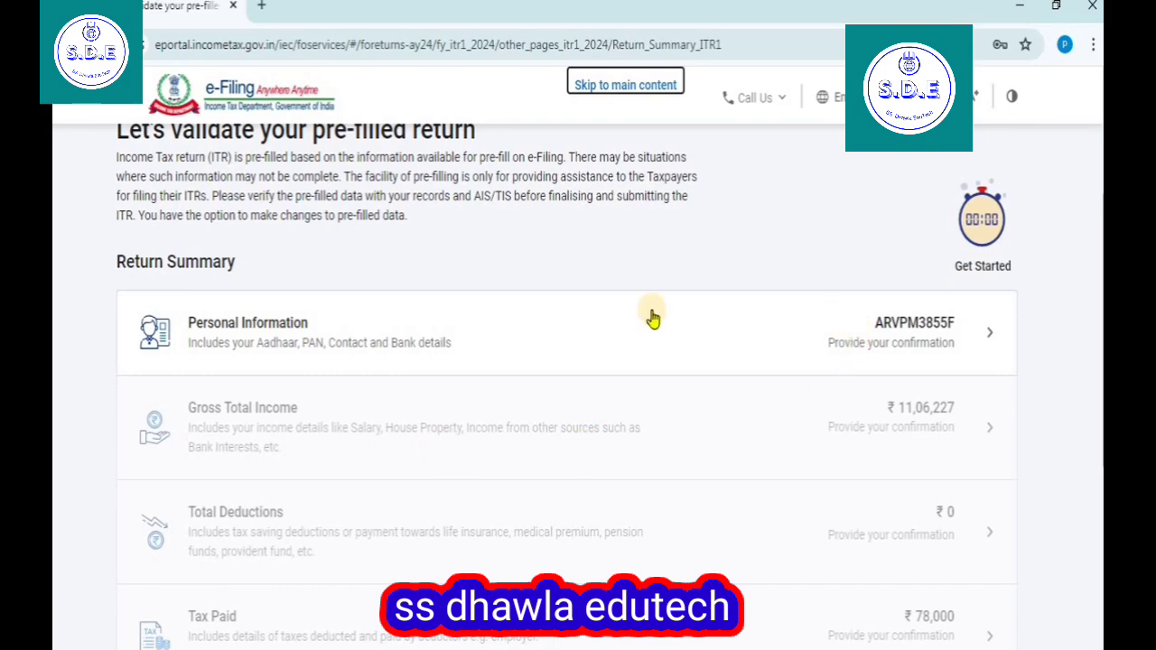
left_click(246, 332)
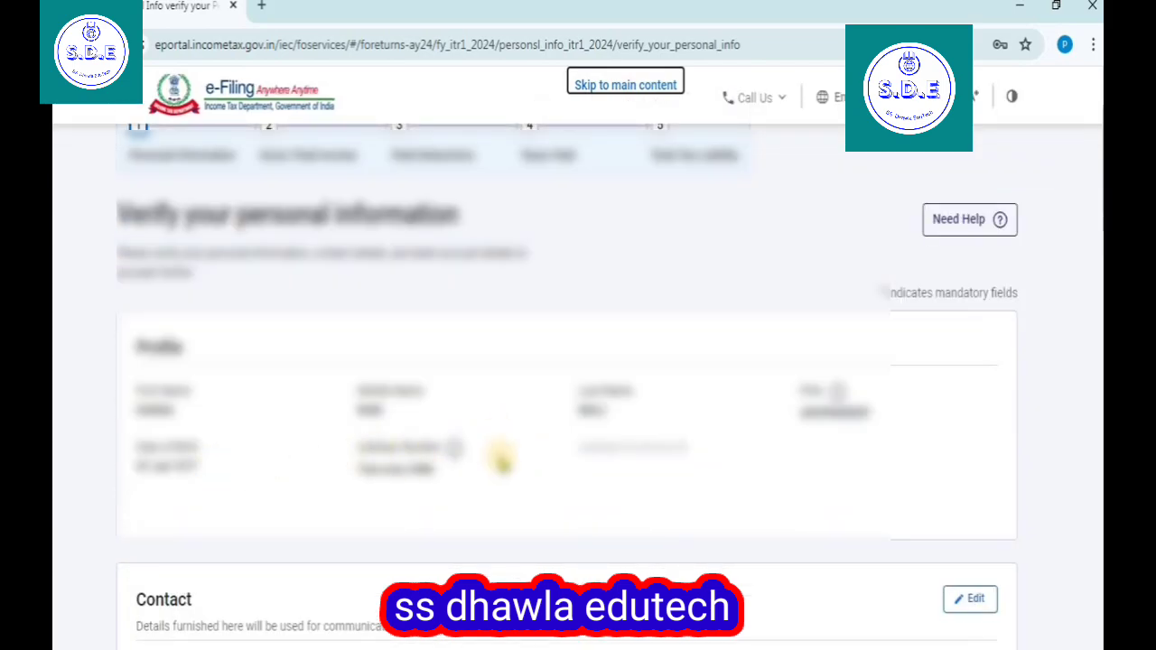
Answer No to opting out of the new regime under 115BAC(6), then confirm personal information
scroll(516, 483, "down", 2)
scroll(554, 438, "down", 2)
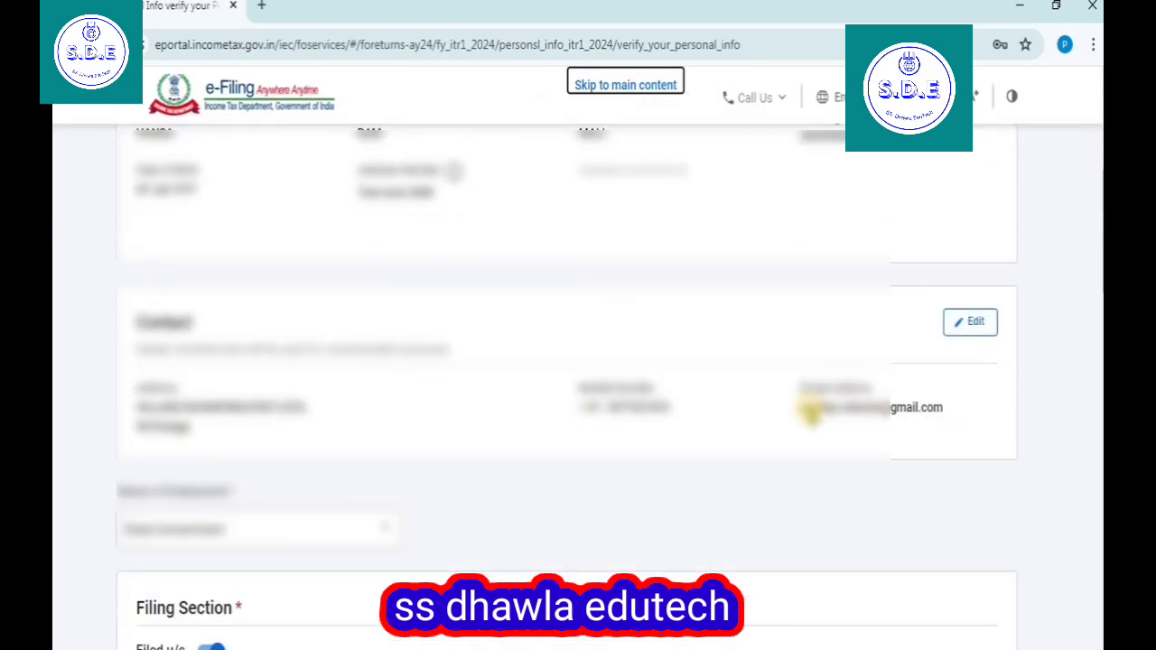
scroll(353, 482, "down", 3)
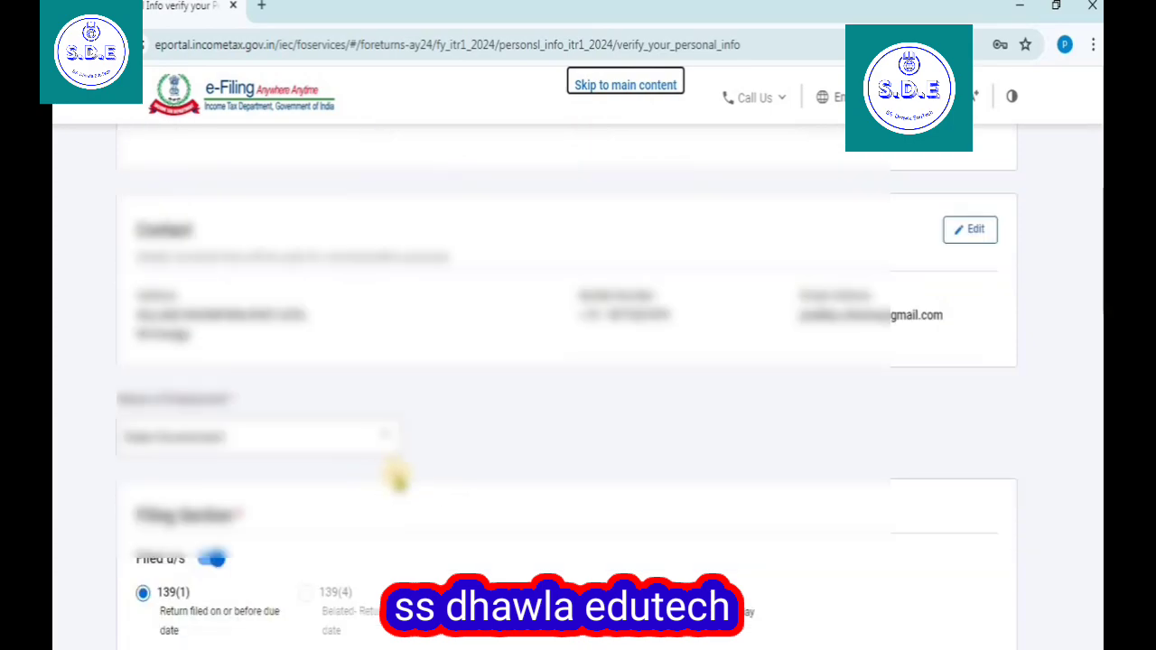
scroll(280, 465, "down", 6)
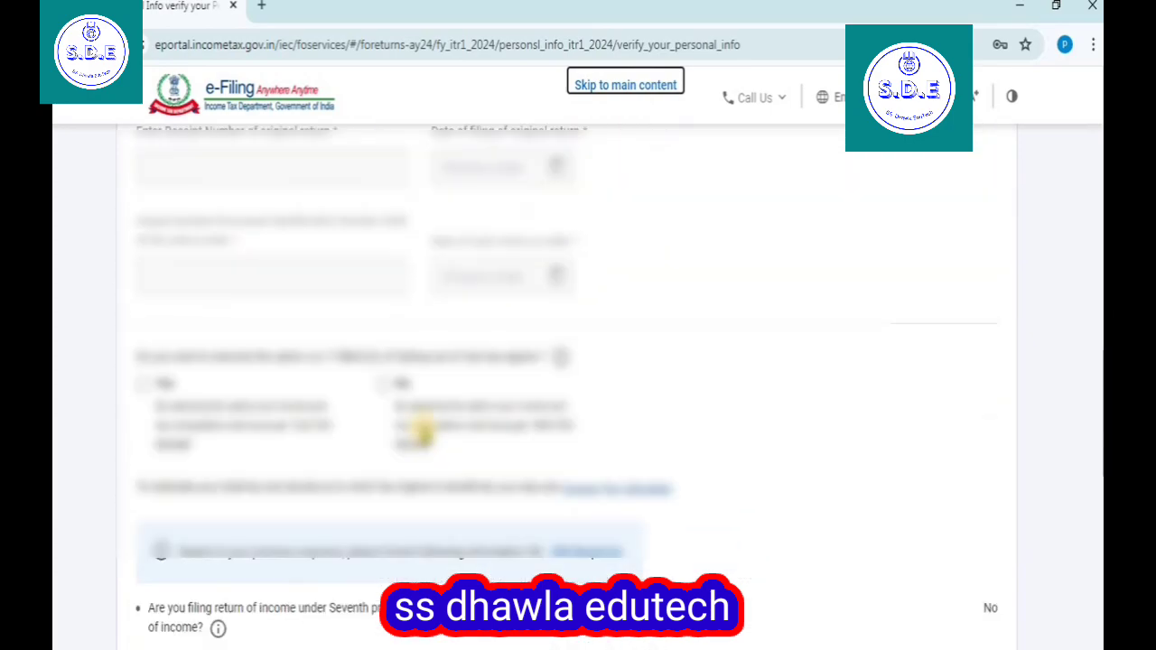
left_click(381, 383)
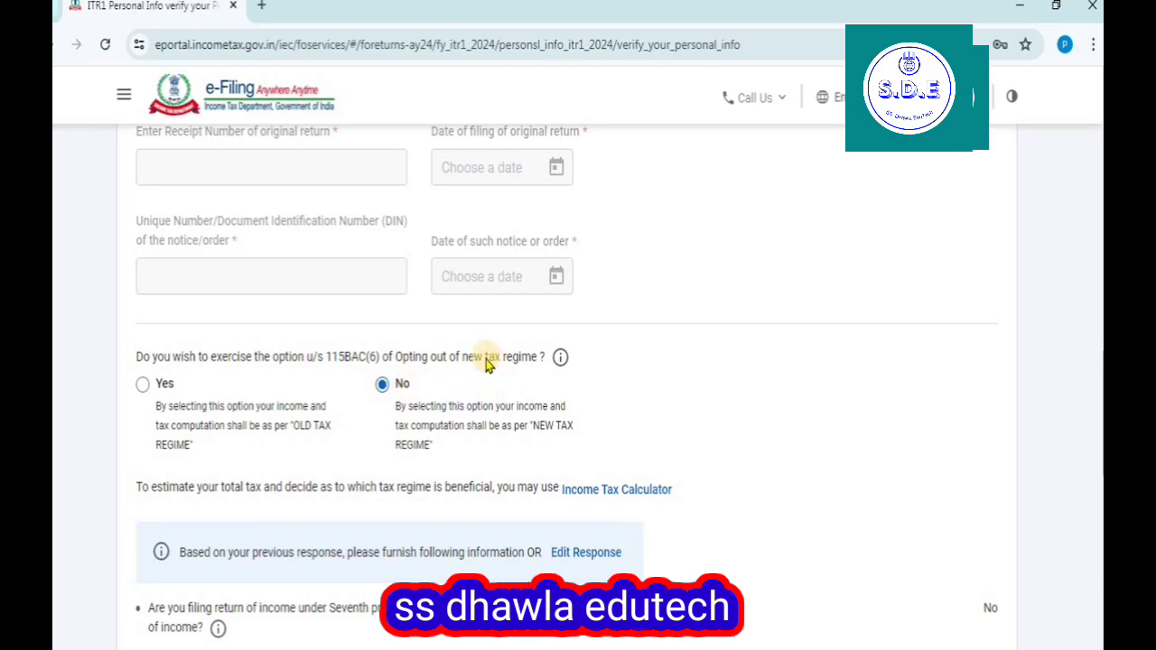
scroll(193, 389, "down", 5)
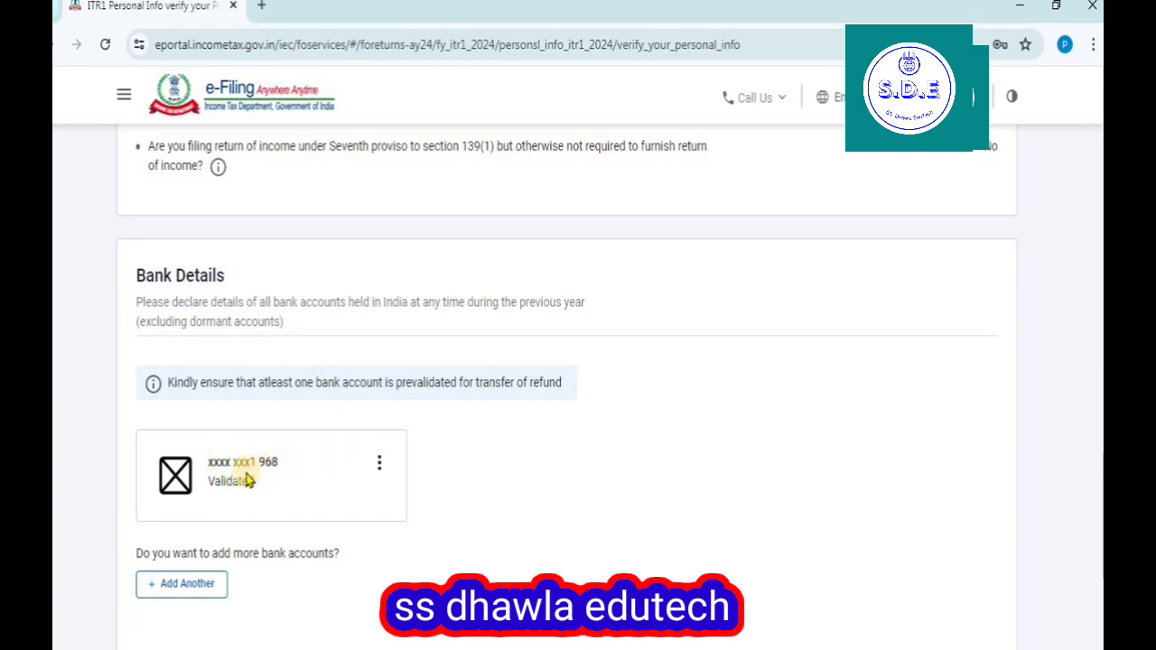
scroll(330, 459, "down", 3)
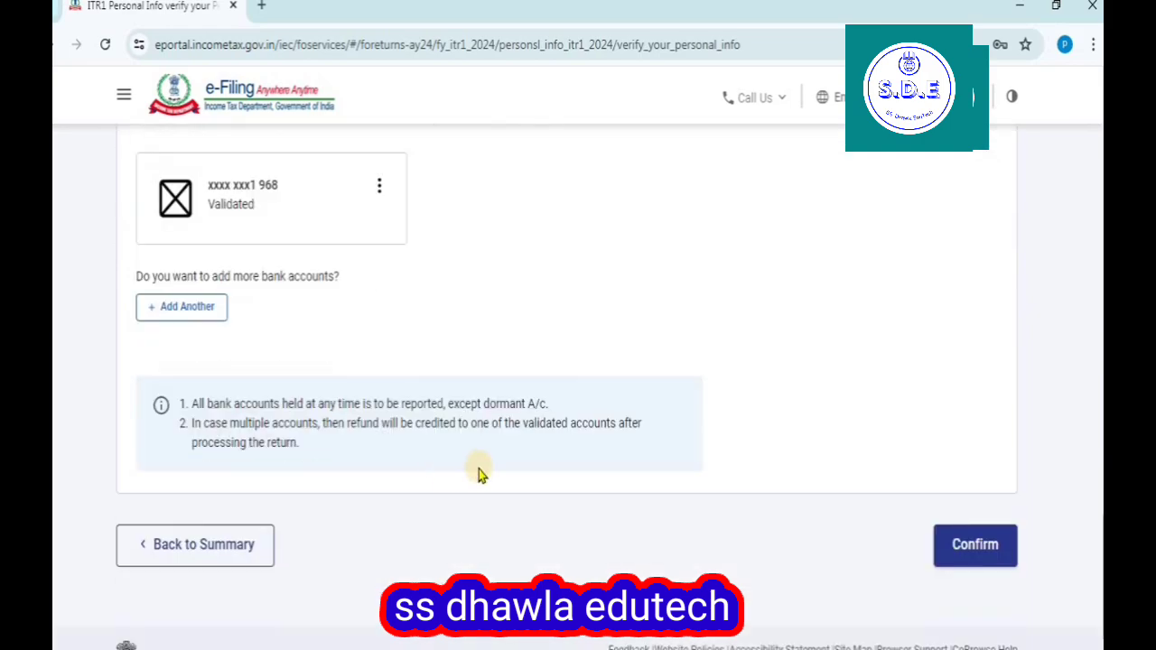
left_click(952, 552)
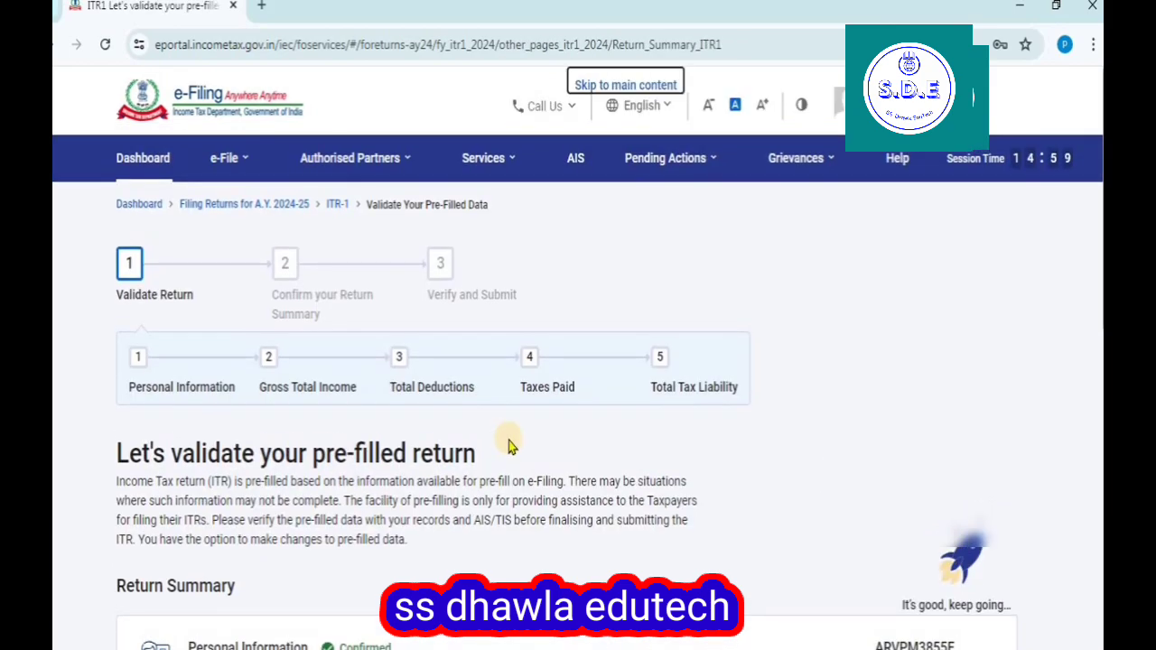
Open the Gross Total Income row on the Return Summary page
scroll(616, 452, "down", 3)
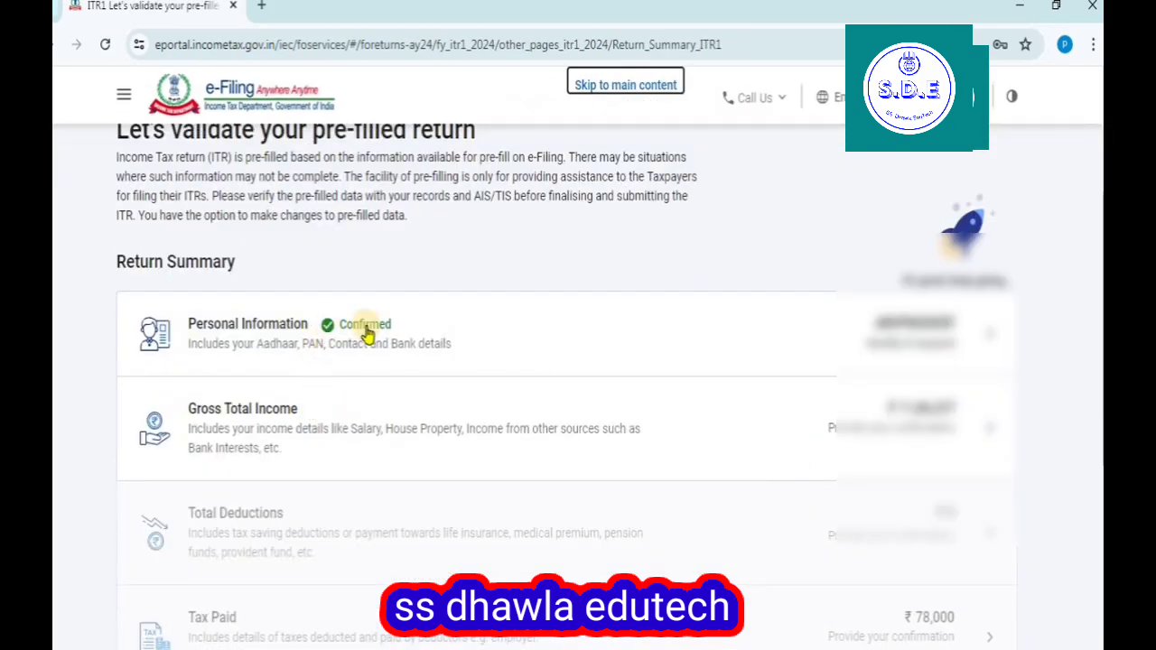
left_click(252, 413)
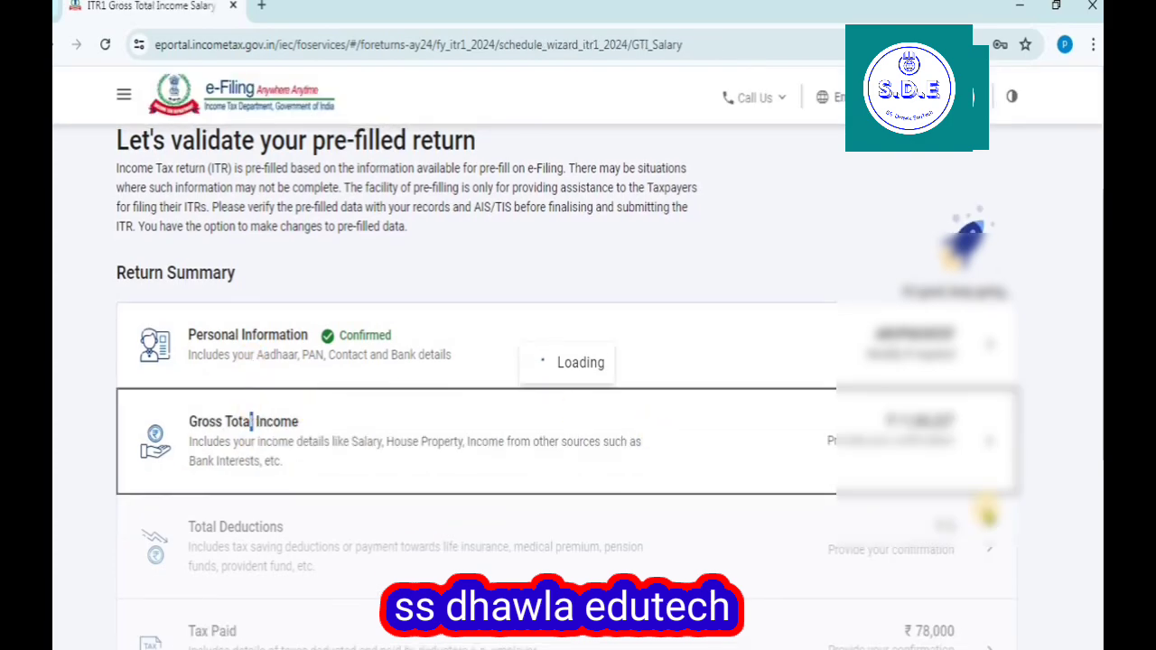
Pass the salary exemption questions and review Salary, House Property and Other Sources totalling ₹11,06,227
scroll(792, 448, "down", 4)
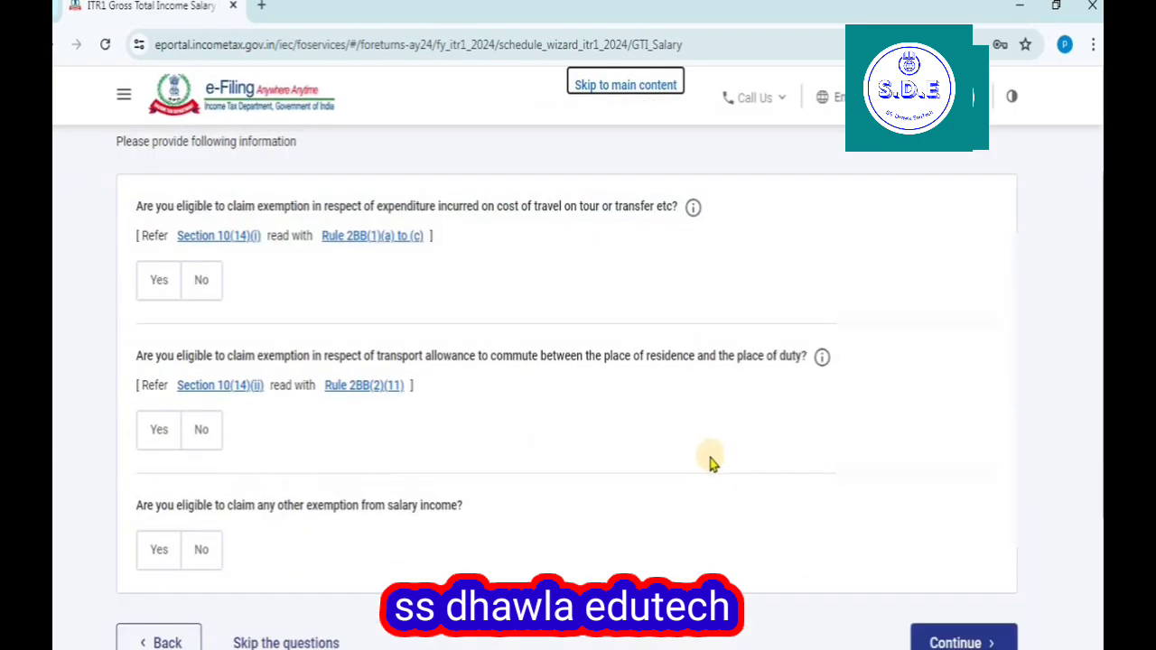
left_click(971, 551)
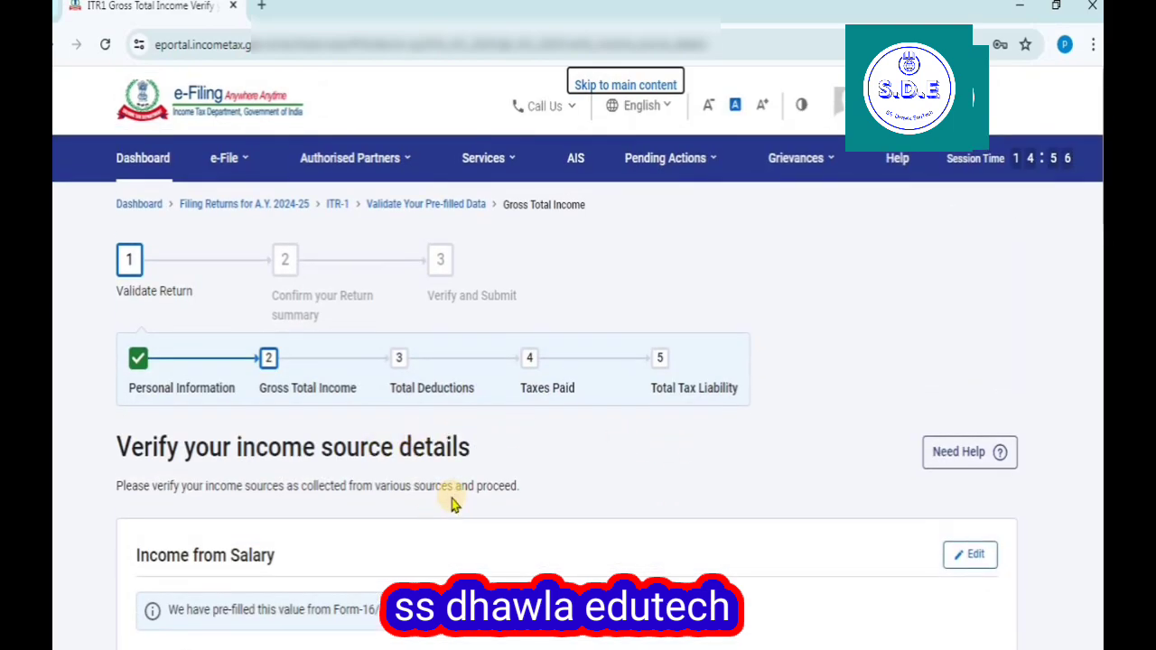
scroll(438, 504, "down", 4)
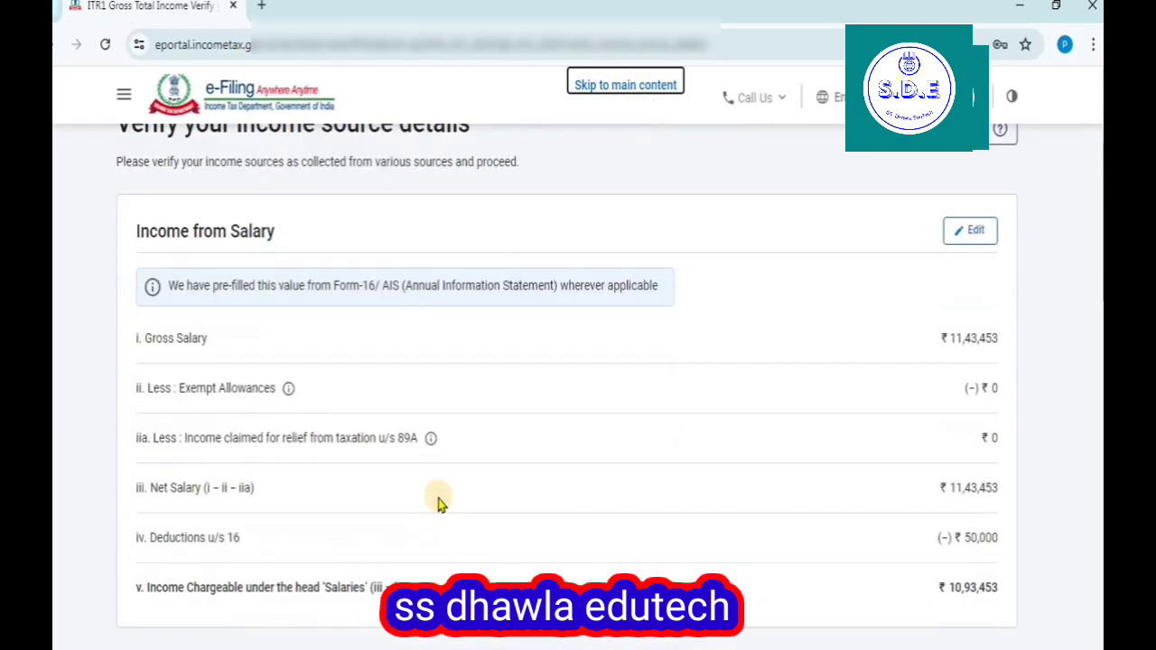
scroll(438, 503, "down", 3)
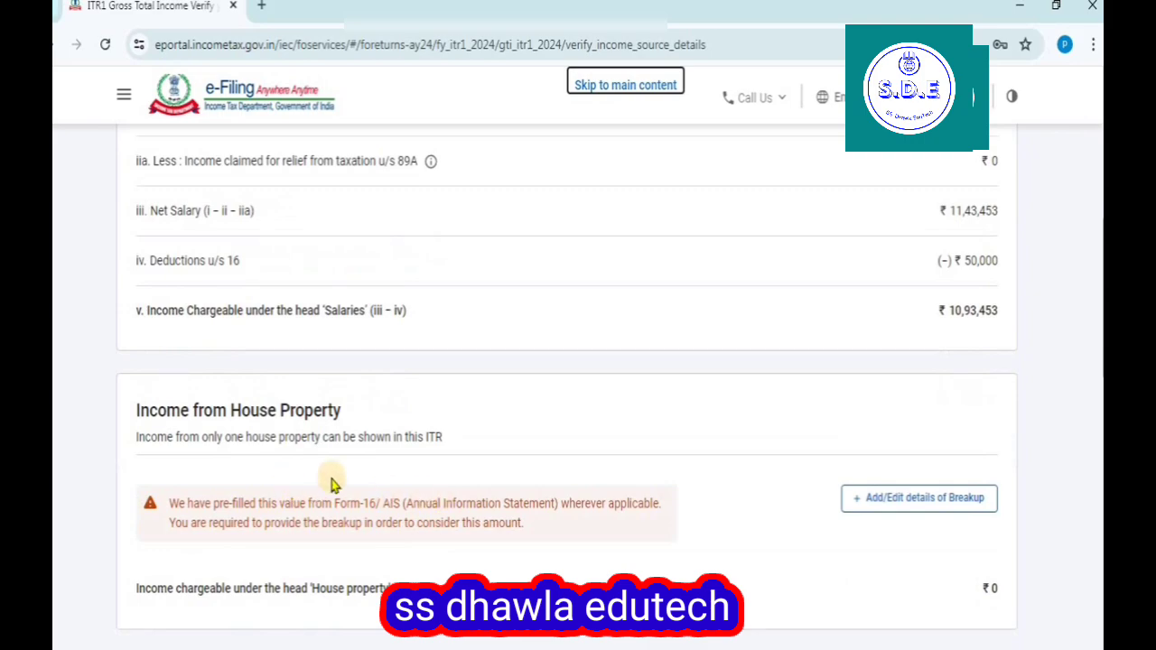
scroll(822, 508, "down", 3)
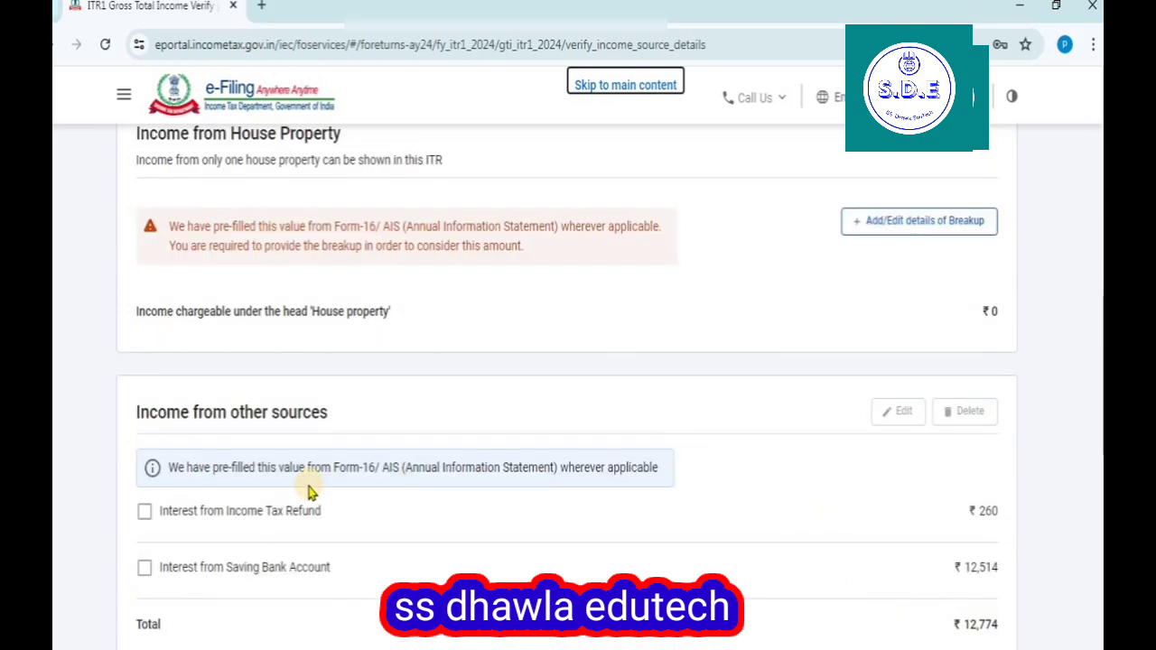
scroll(307, 490, "down", 1)
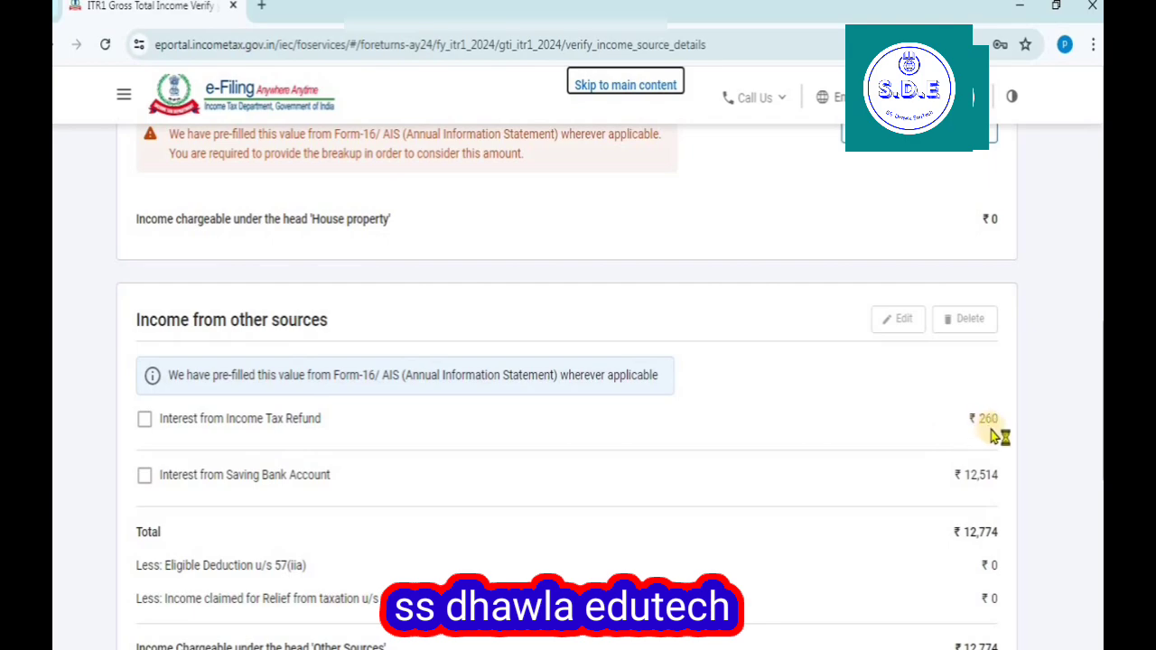
scroll(908, 451, "down", 2)
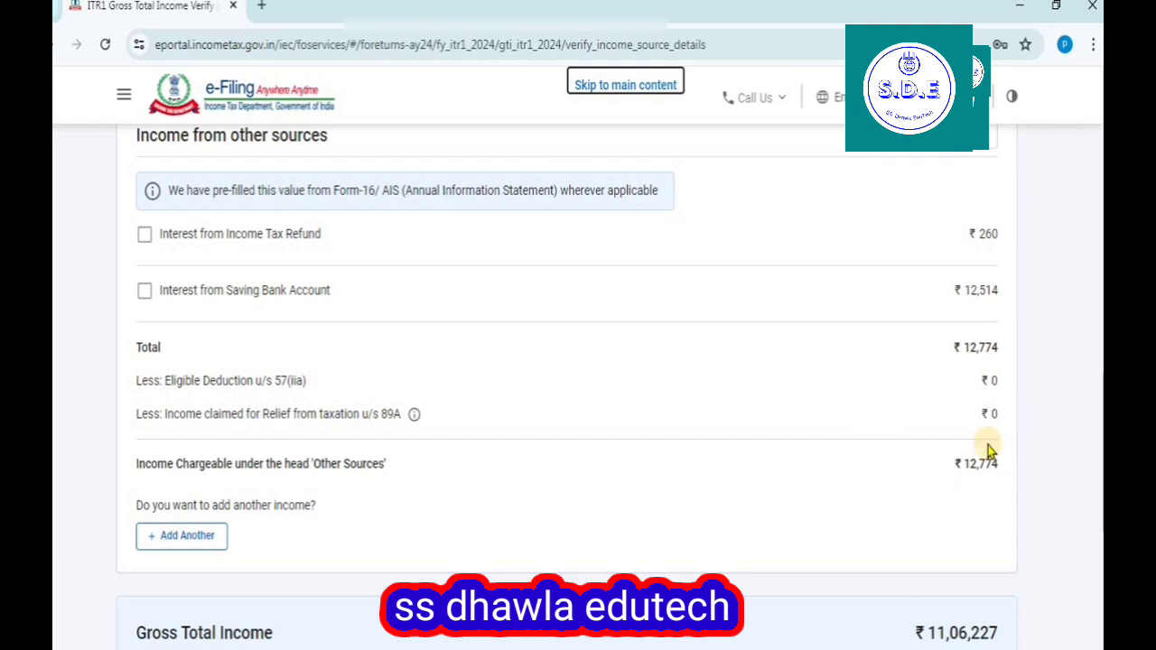
scroll(988, 482, "down", 1)
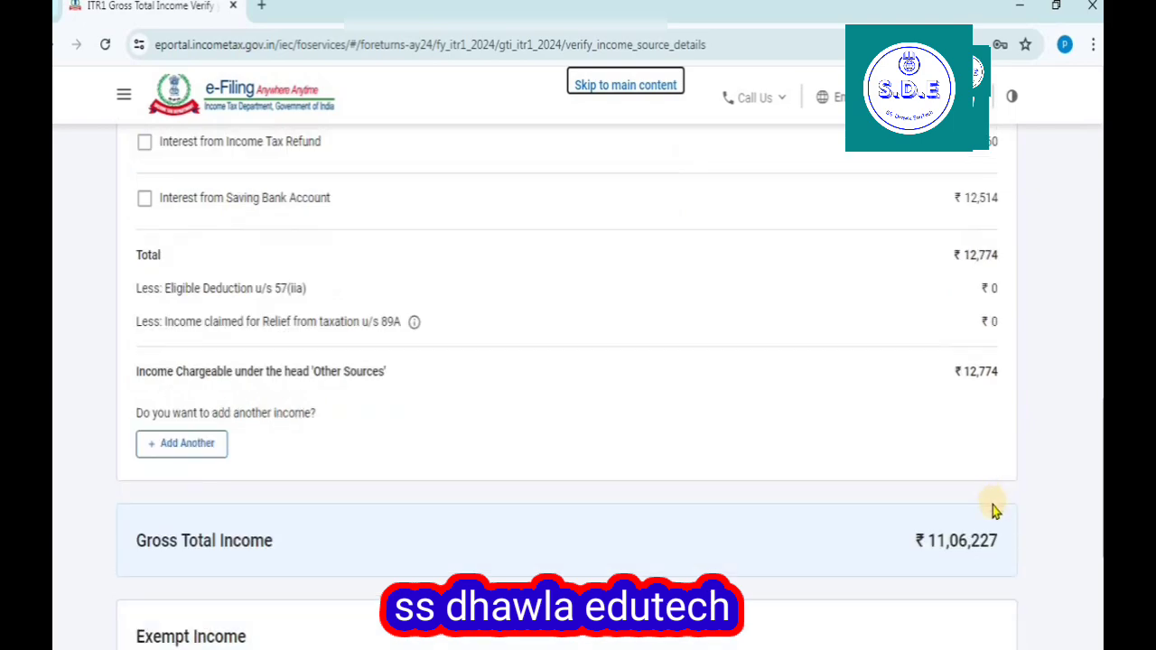
scroll(849, 524, "down", 3)
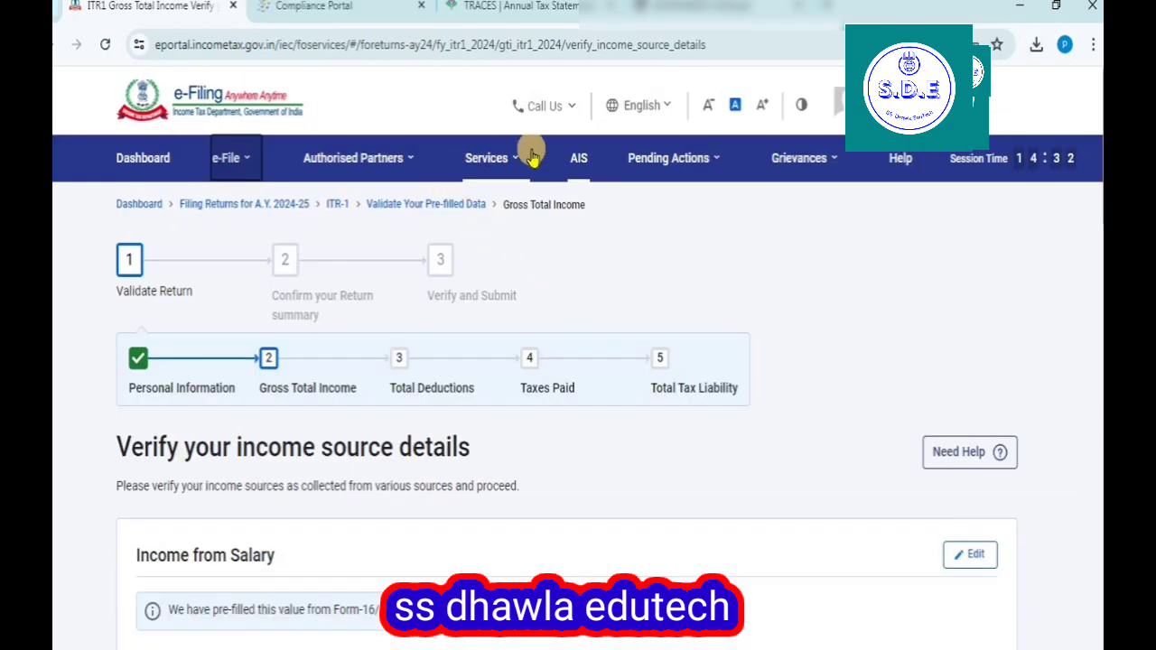
Open the AIS Taxpayer Information Summary through the Compliance Portal
left_click(576, 159)
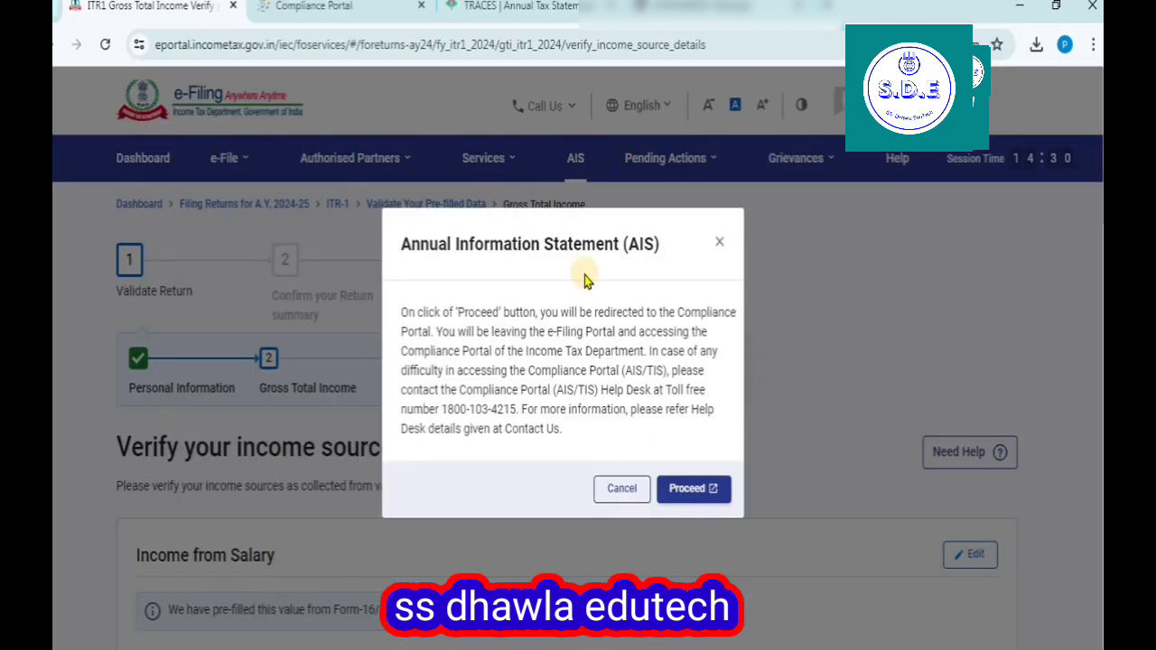
left_click(688, 489)
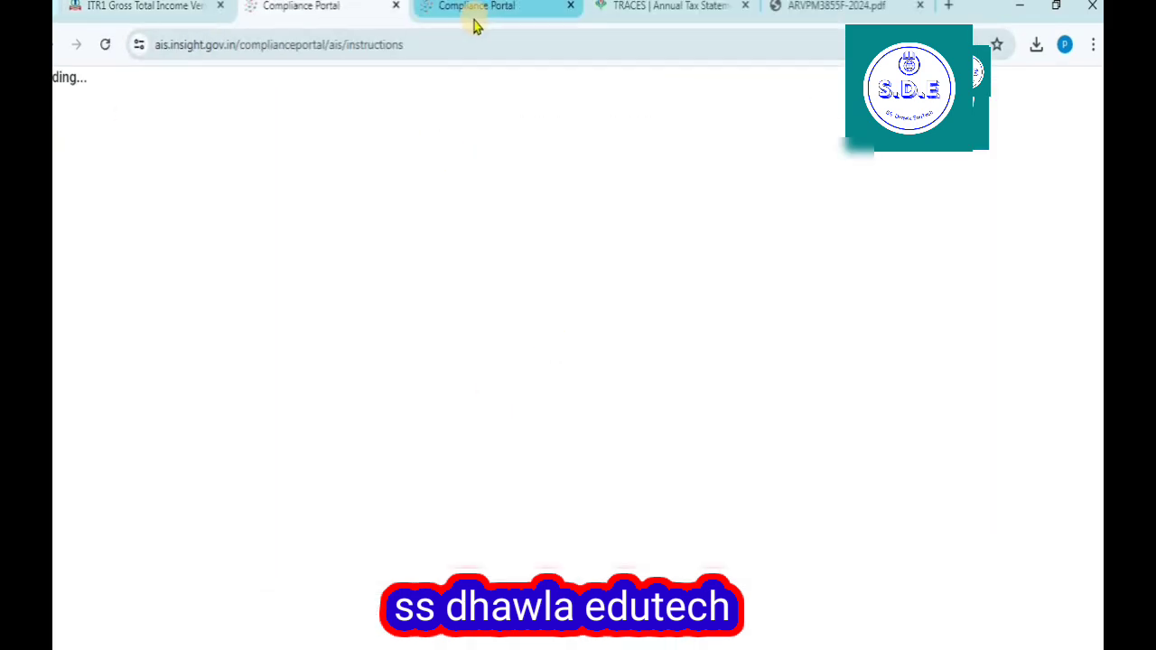
left_click(474, 13)
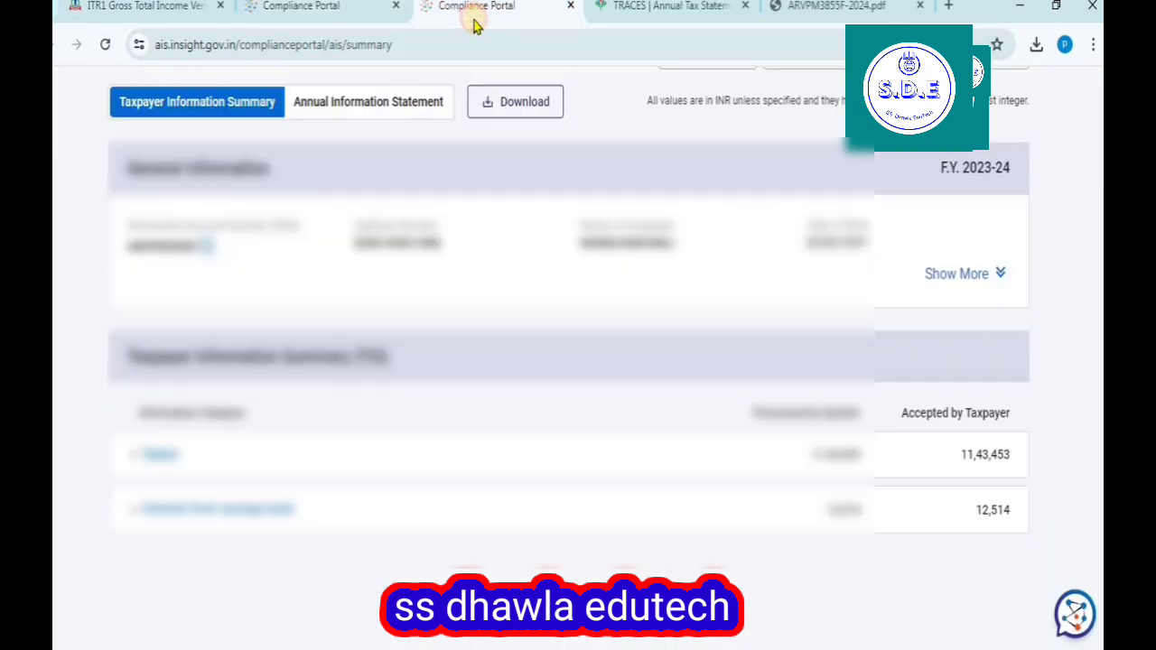
left_click(347, 17)
left_click(220, 260)
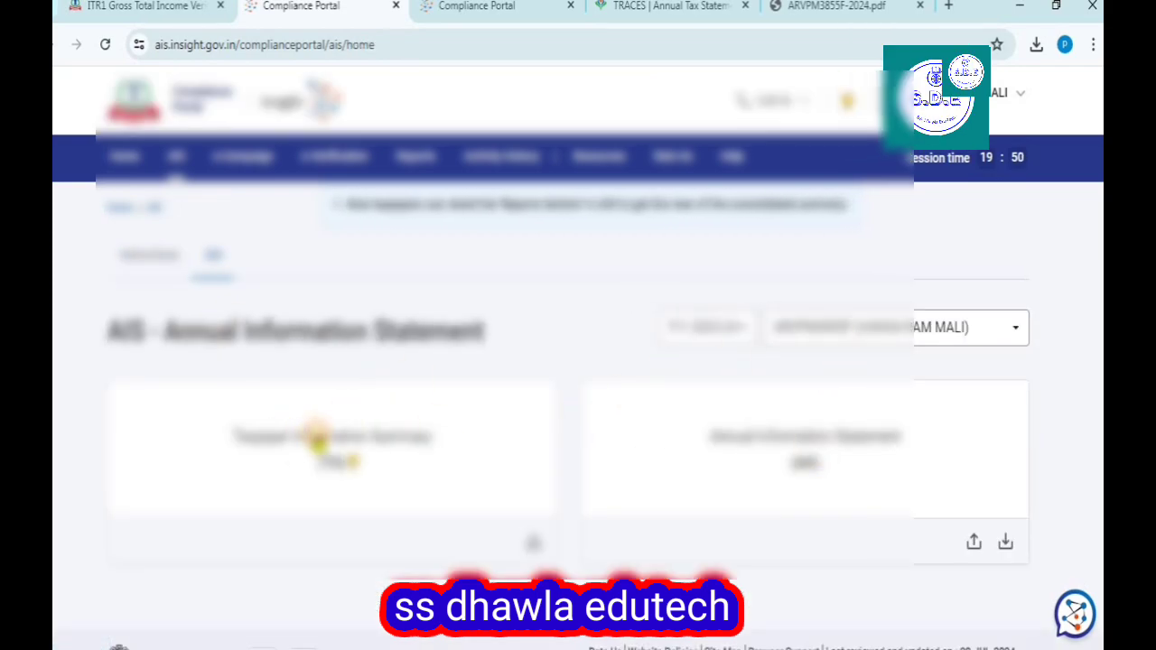
left_click(415, 436)
Review the ₹12,514 savings-bank interest across three entries, then move to the TRACES statement
scroll(456, 440, "down", 2)
scroll(461, 440, "down", 2)
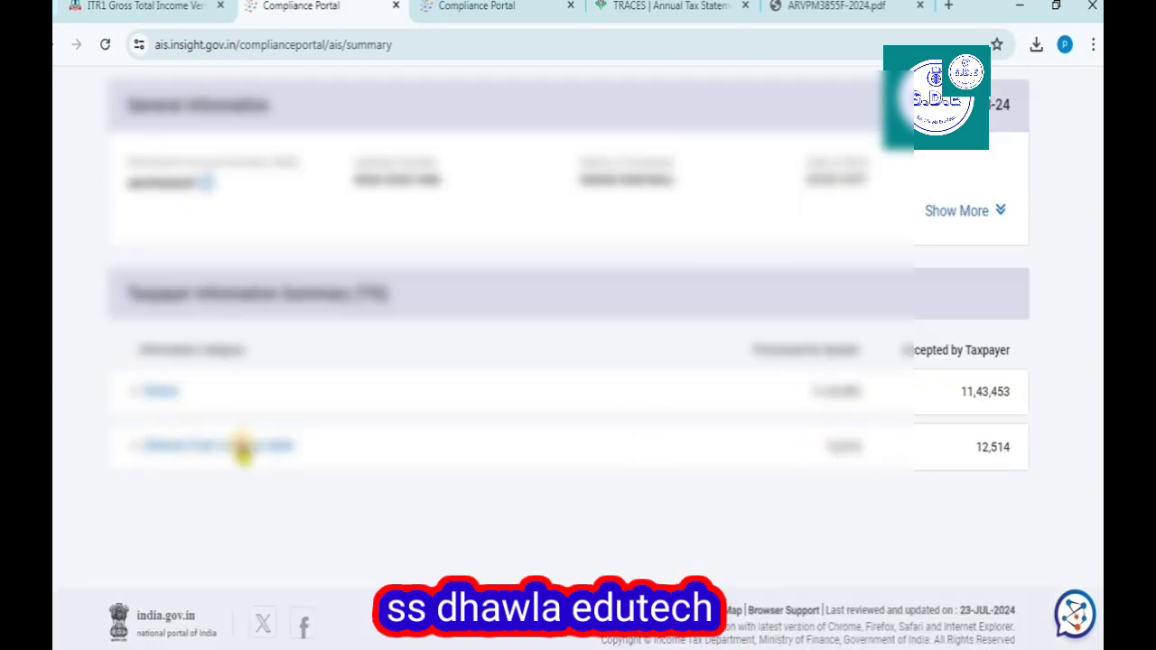
left_click(244, 448)
scroll(632, 488, "down", 3)
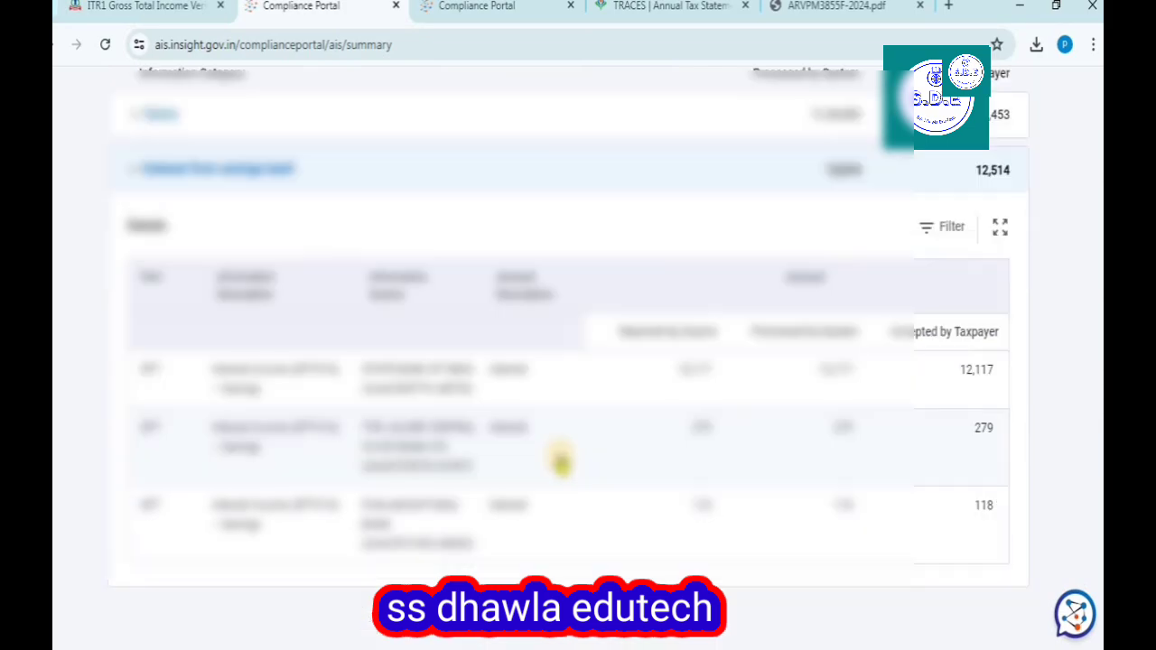
scroll(560, 460, "down", 1)
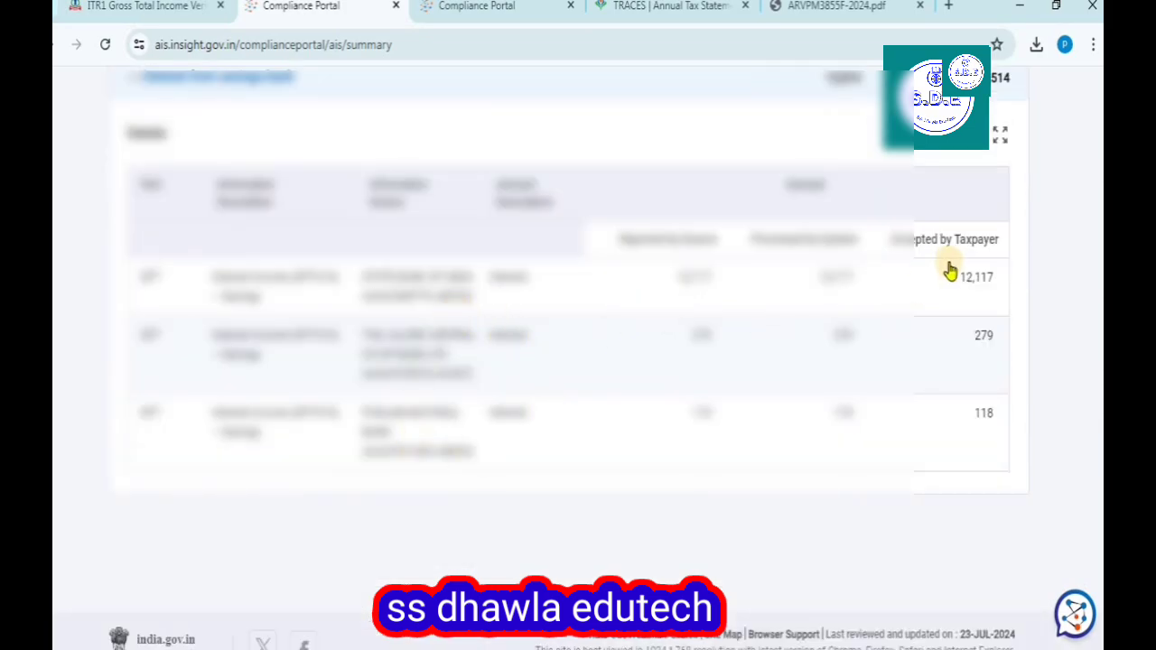
scroll(563, 400, "up", 1)
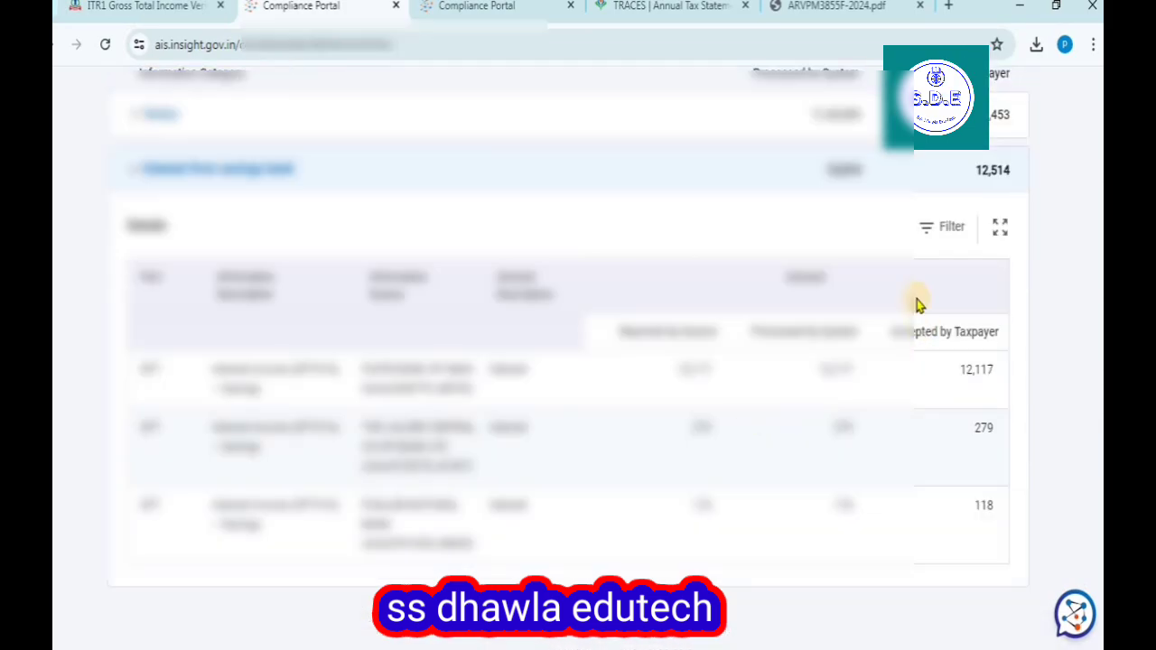
scroll(835, 318, "up", 1)
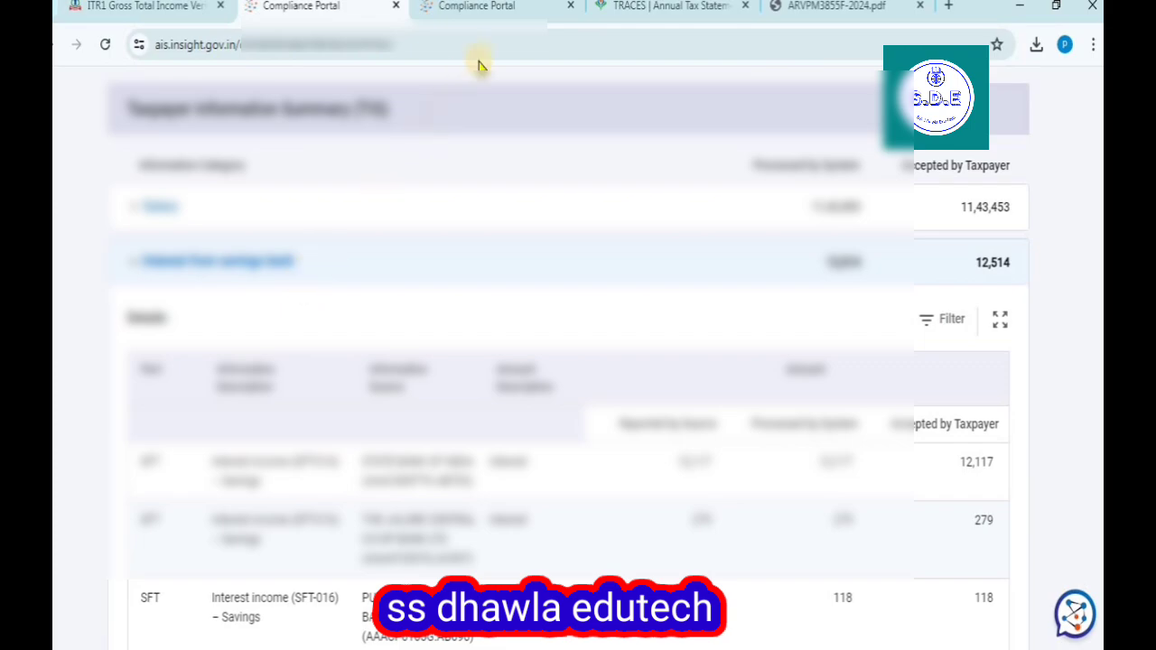
left_click(633, 20)
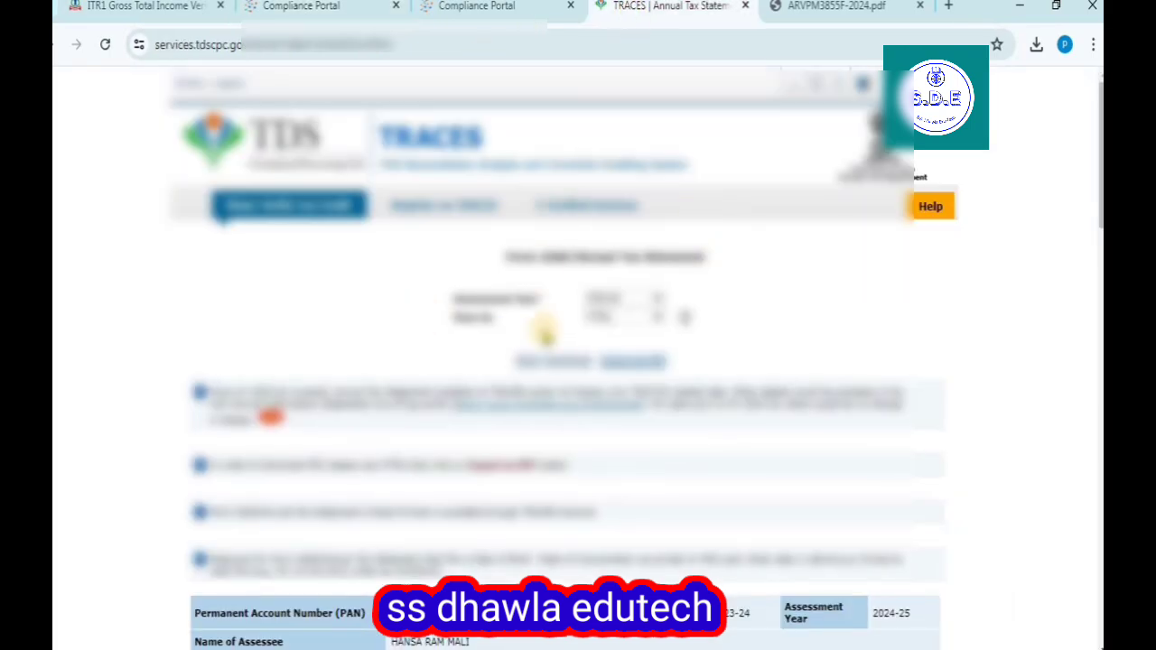
Open the downloaded Form 26AS PDF and select the Part-I total TDS deposited, 78000.00
left_click(830, 14)
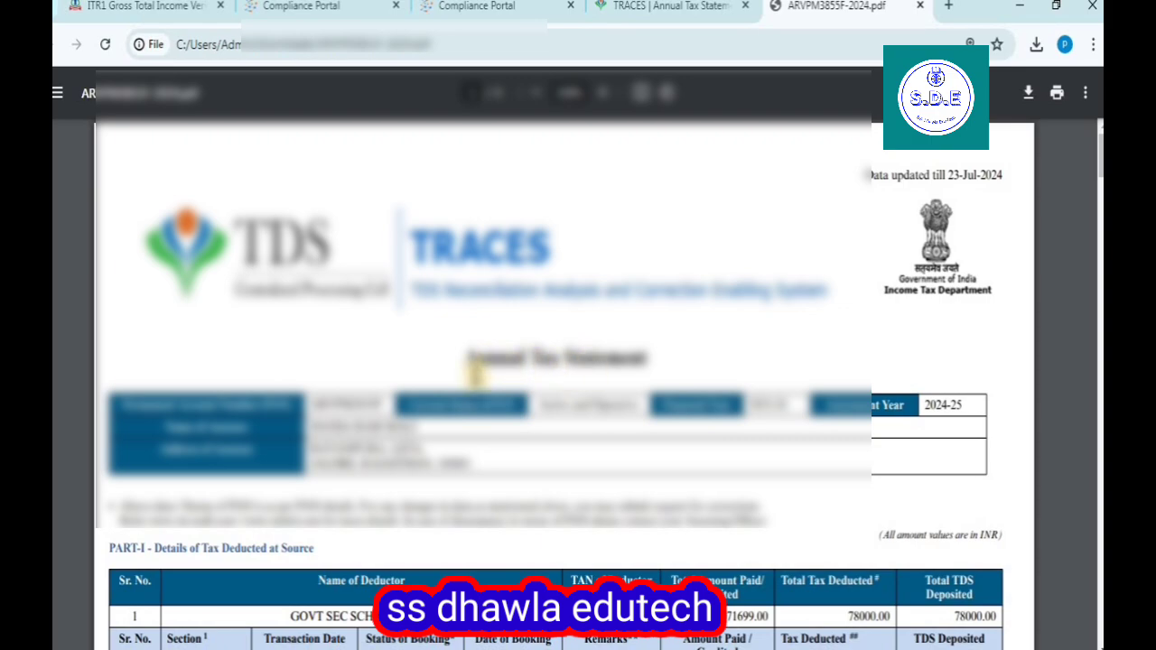
scroll(811, 438, "down", 3)
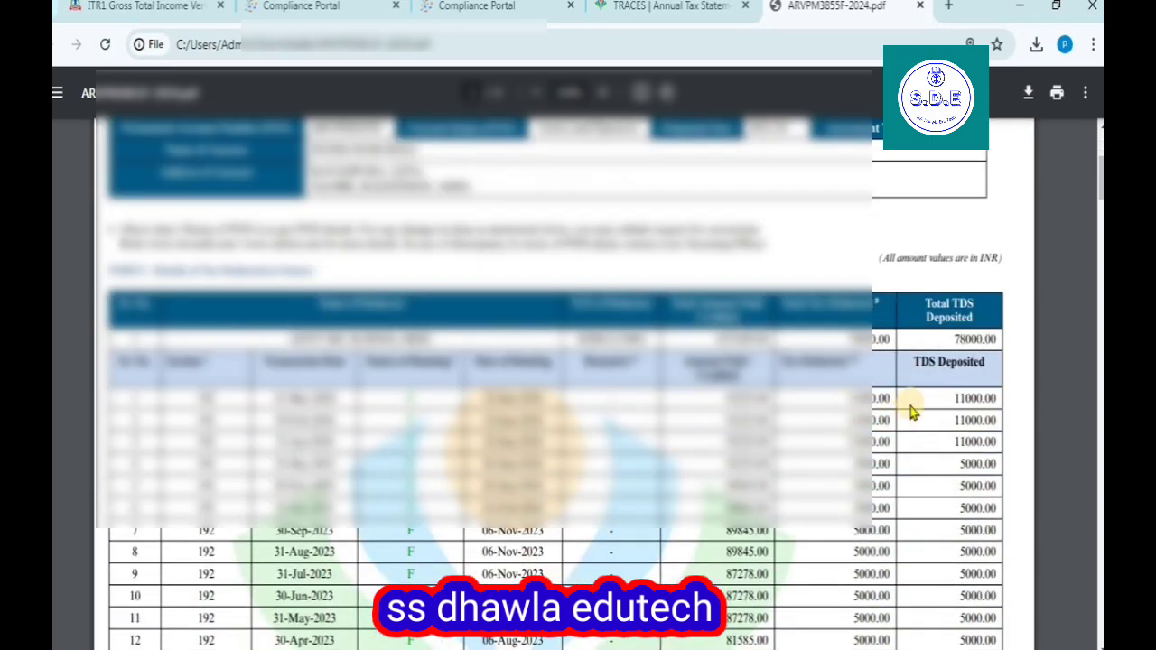
double_click(987, 337)
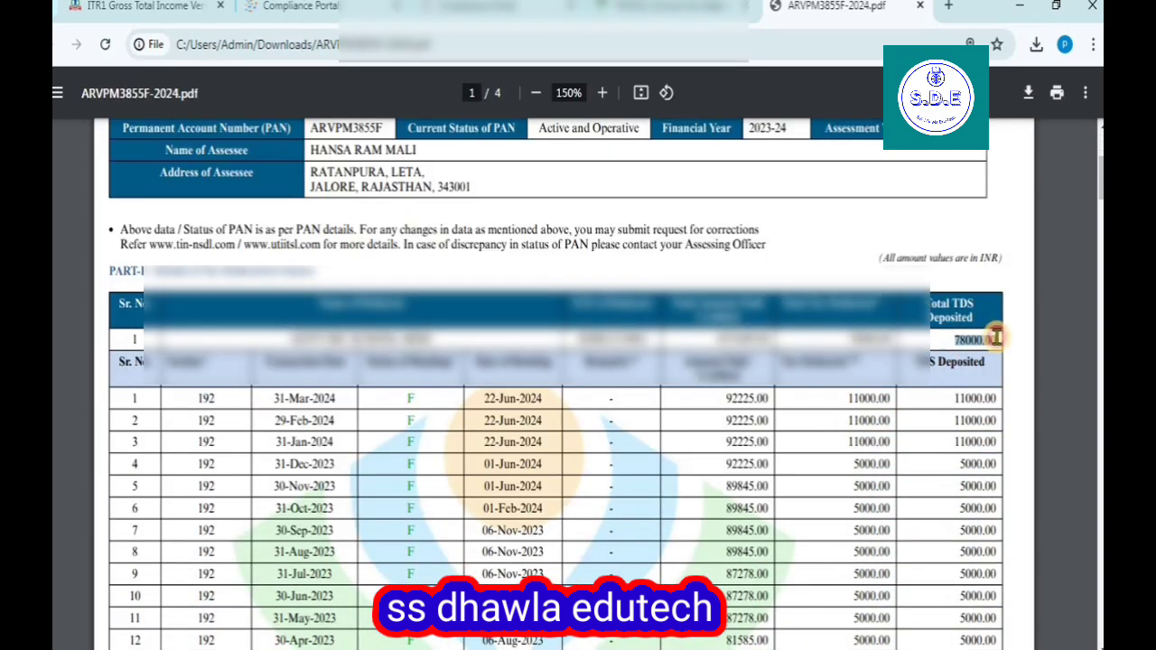
scroll(946, 404, "down", 3)
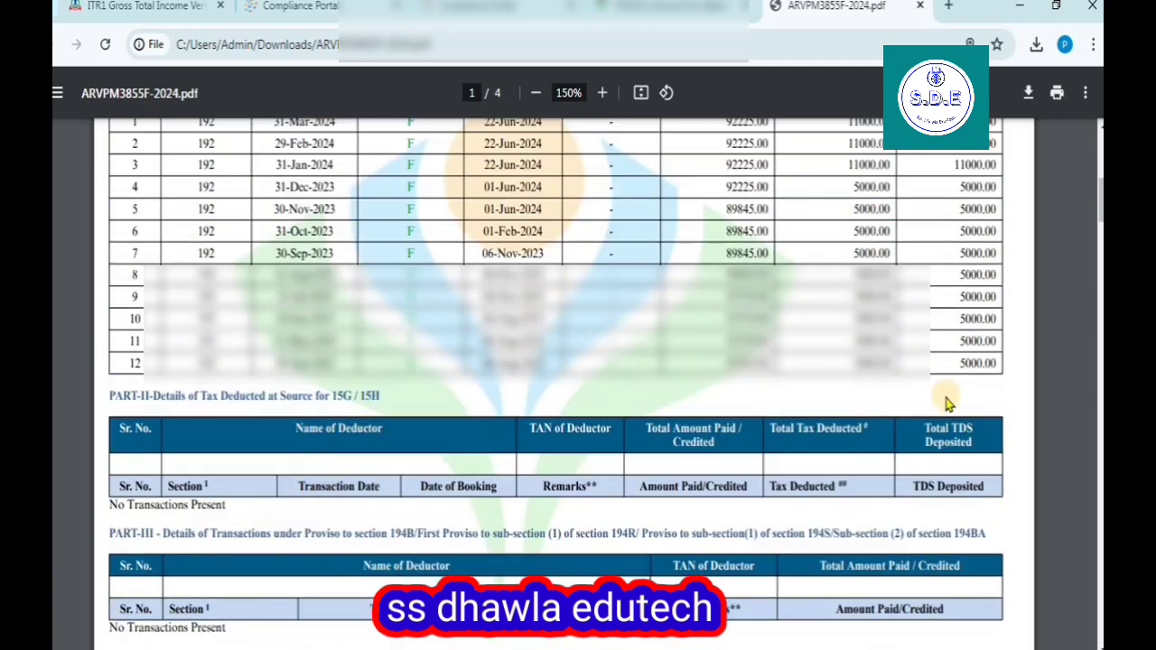
scroll(951, 375, "up", 3)
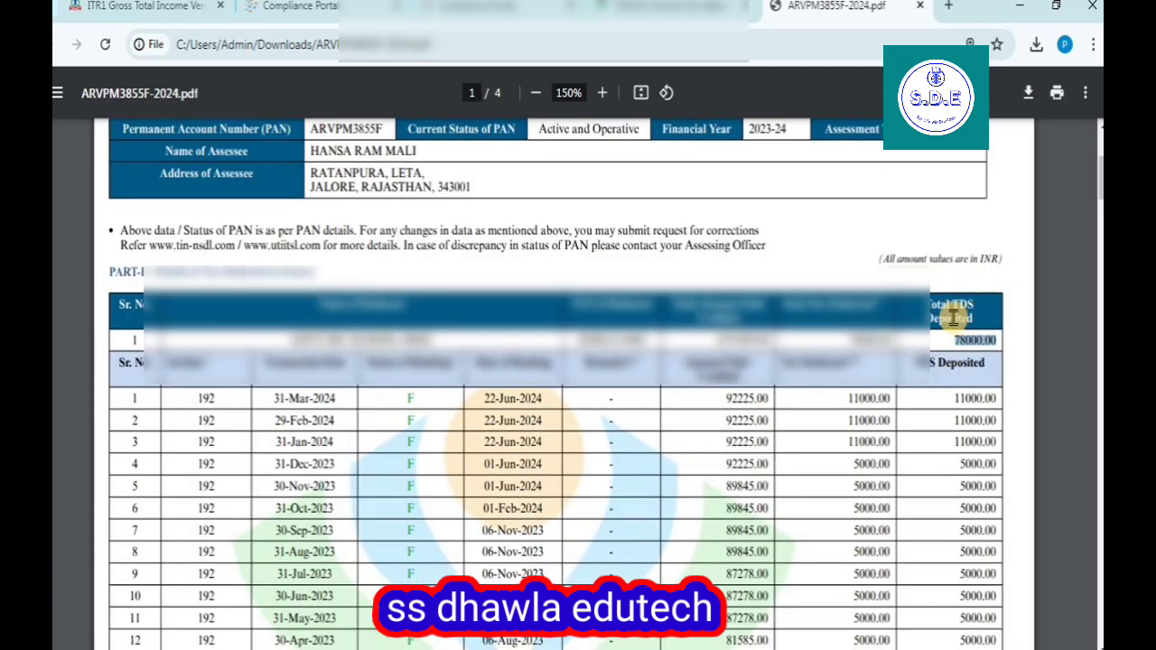
Review the ITR1 gross total income of ₹11,06,227 and confirm it
left_click(147, 7)
scroll(852, 486, "down", 12)
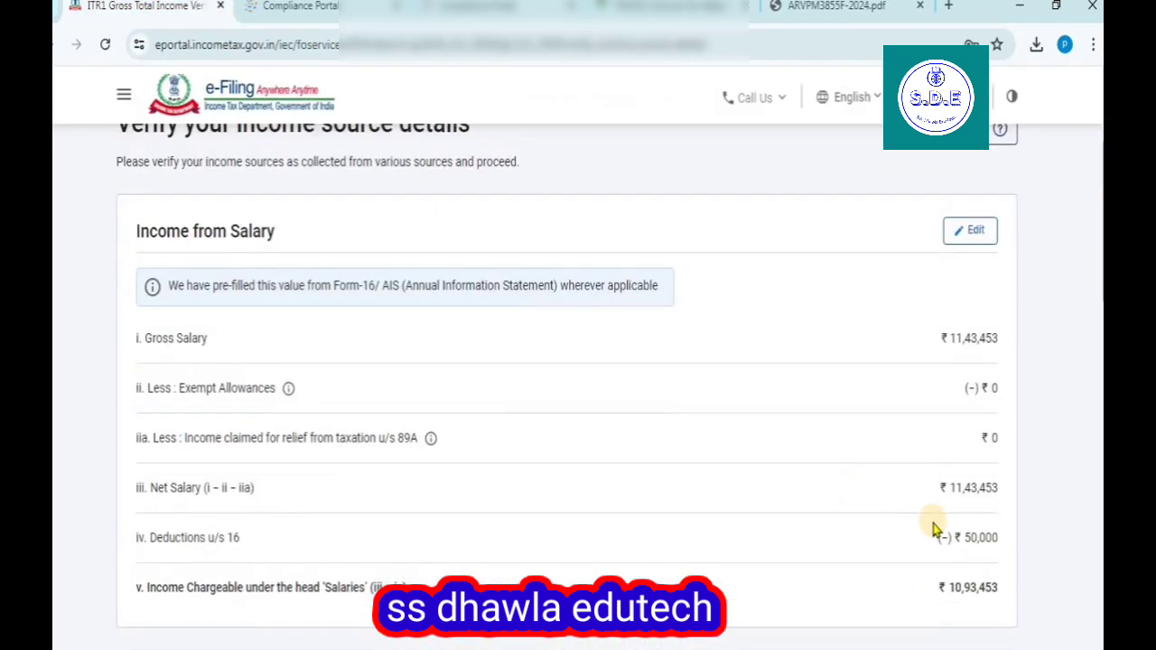
scroll(1034, 446, "down", 4)
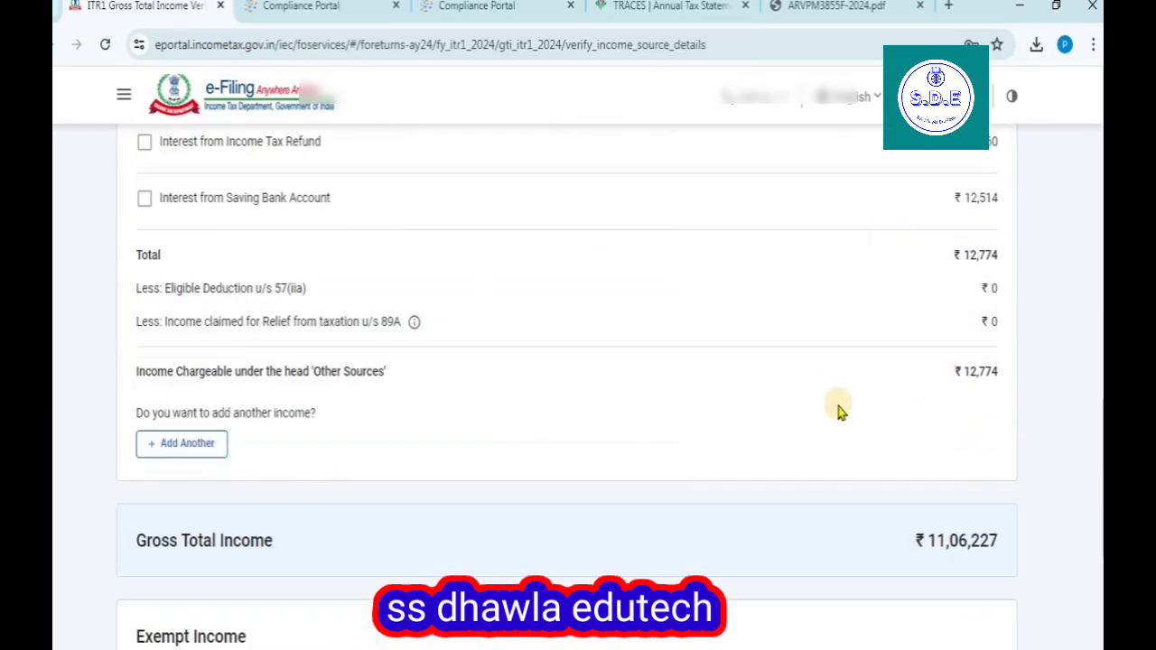
scroll(769, 331, "up", 4)
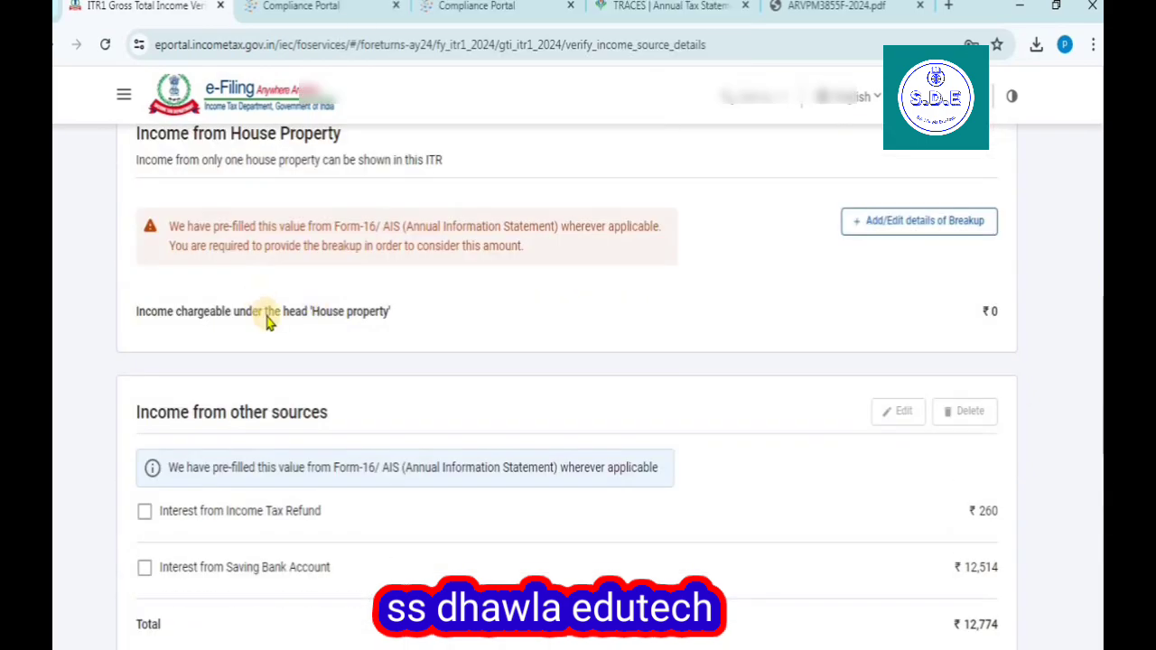
scroll(424, 339, "up", 2)
scroll(966, 442, "down", 8)
scroll(979, 452, "down", 3)
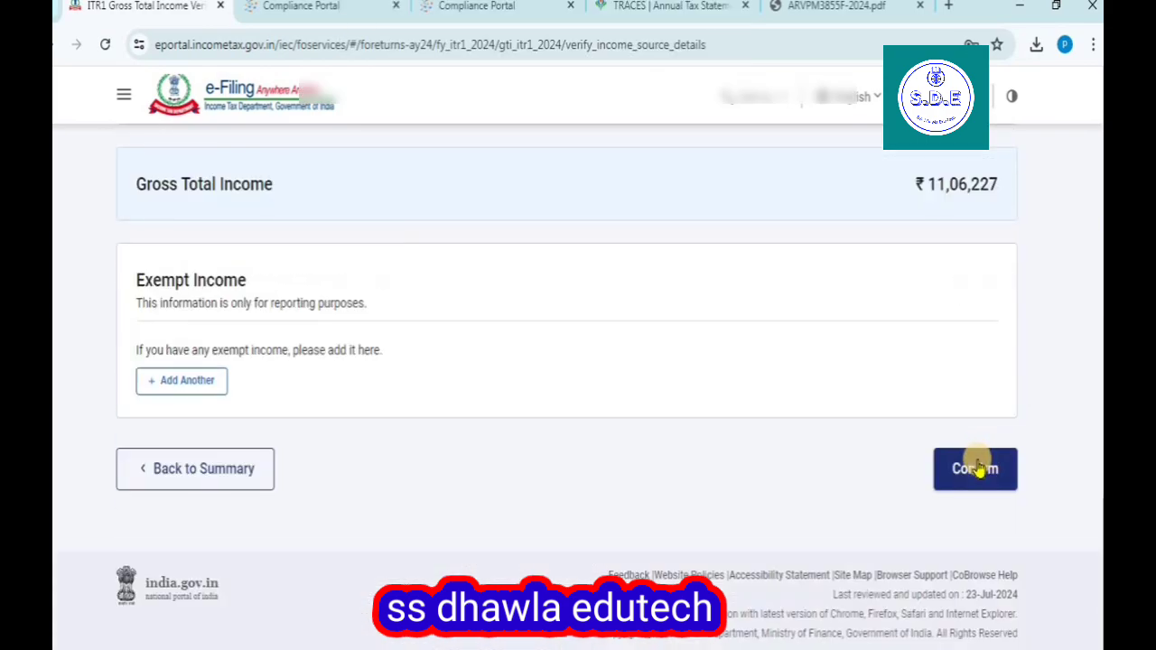
left_click(975, 464)
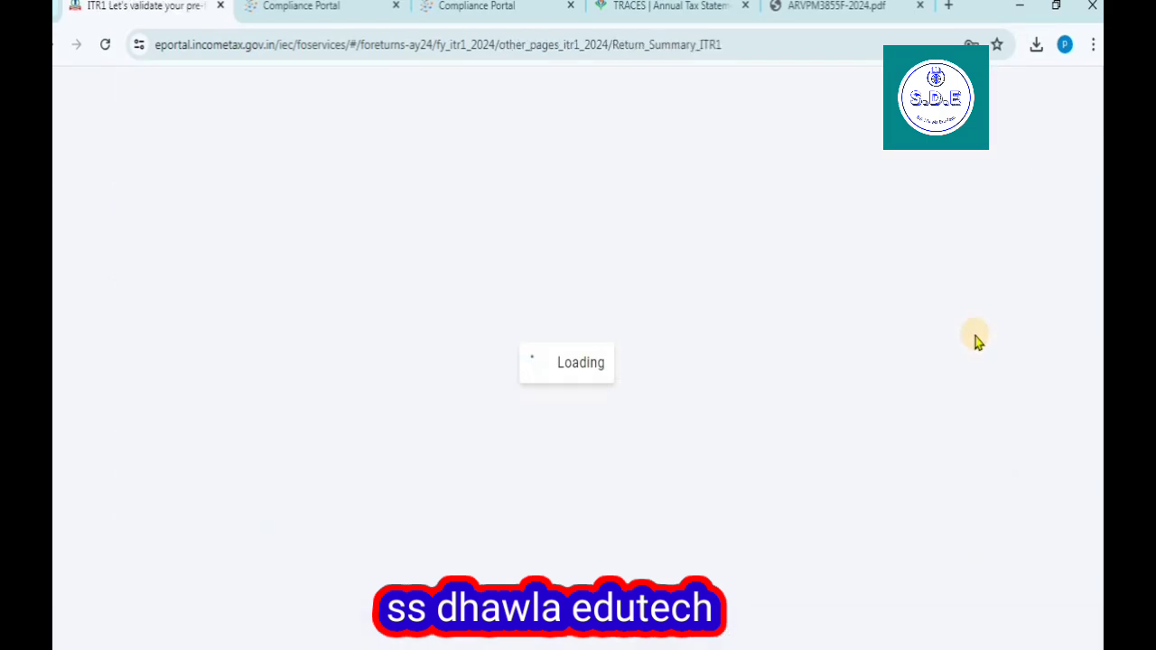
scroll(523, 337, "down", 3)
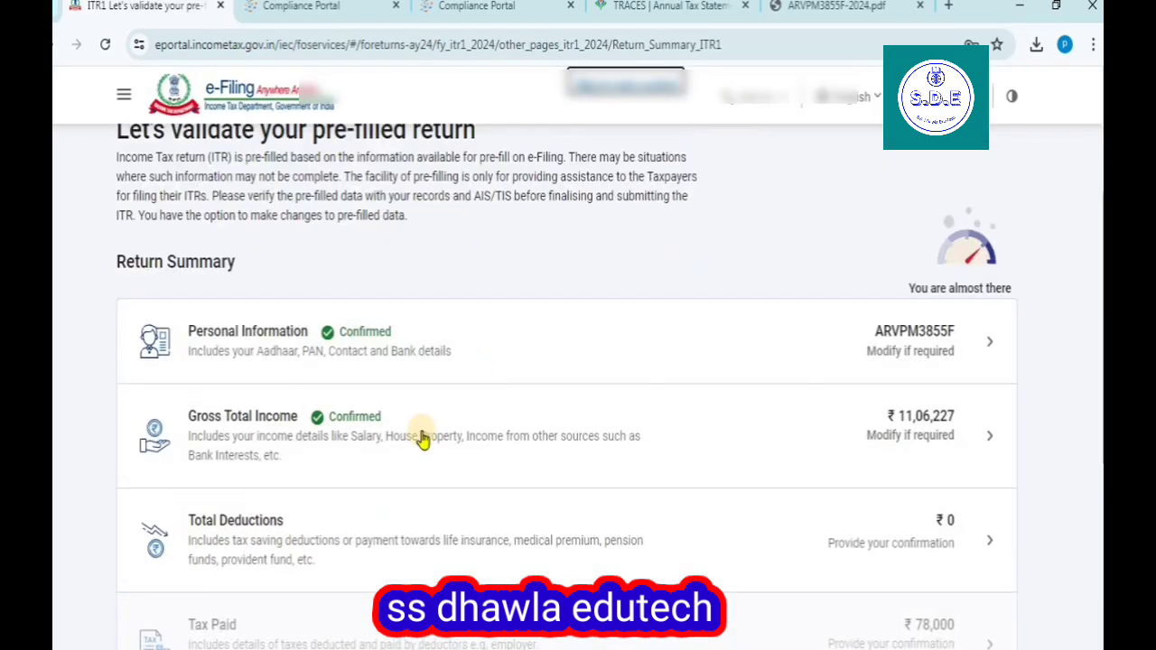
scroll(965, 449, "down", 2)
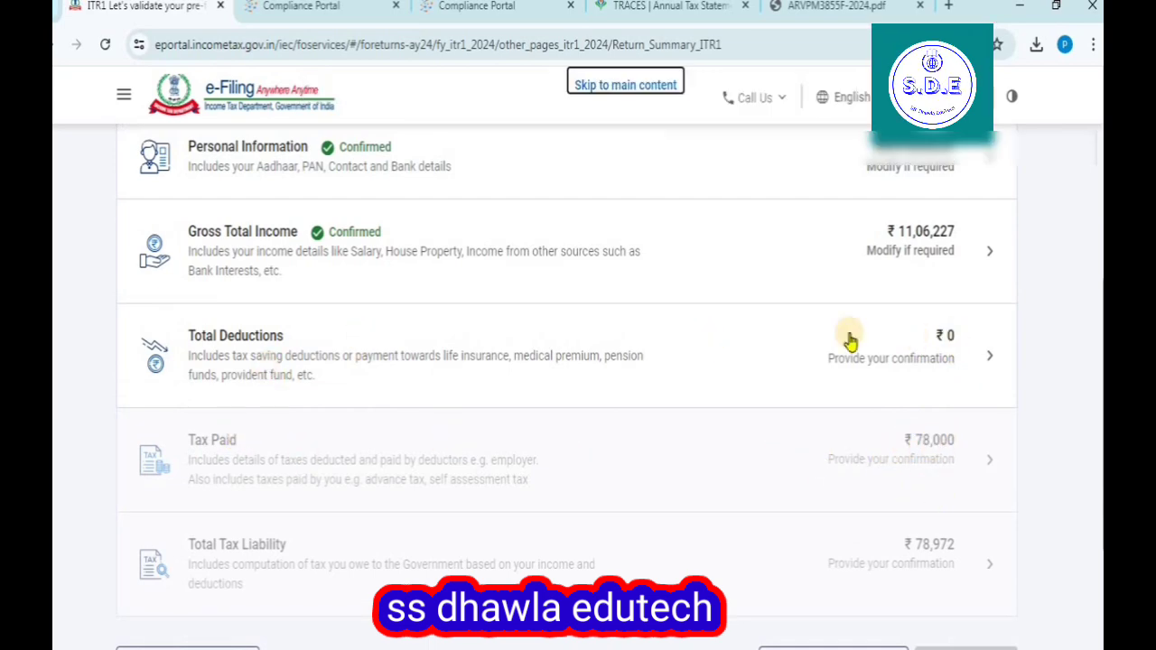
Open Total Deductions, continue past the 80CCD(2) question and review the ₹0 deductions
left_click(851, 7)
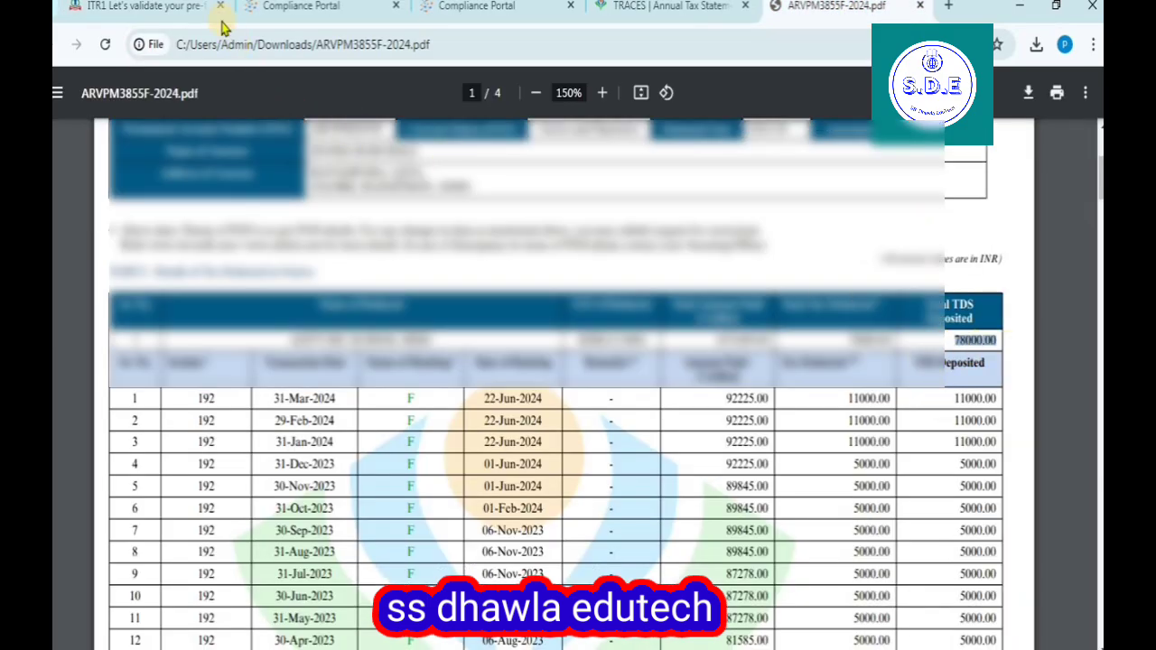
left_click(194, 9)
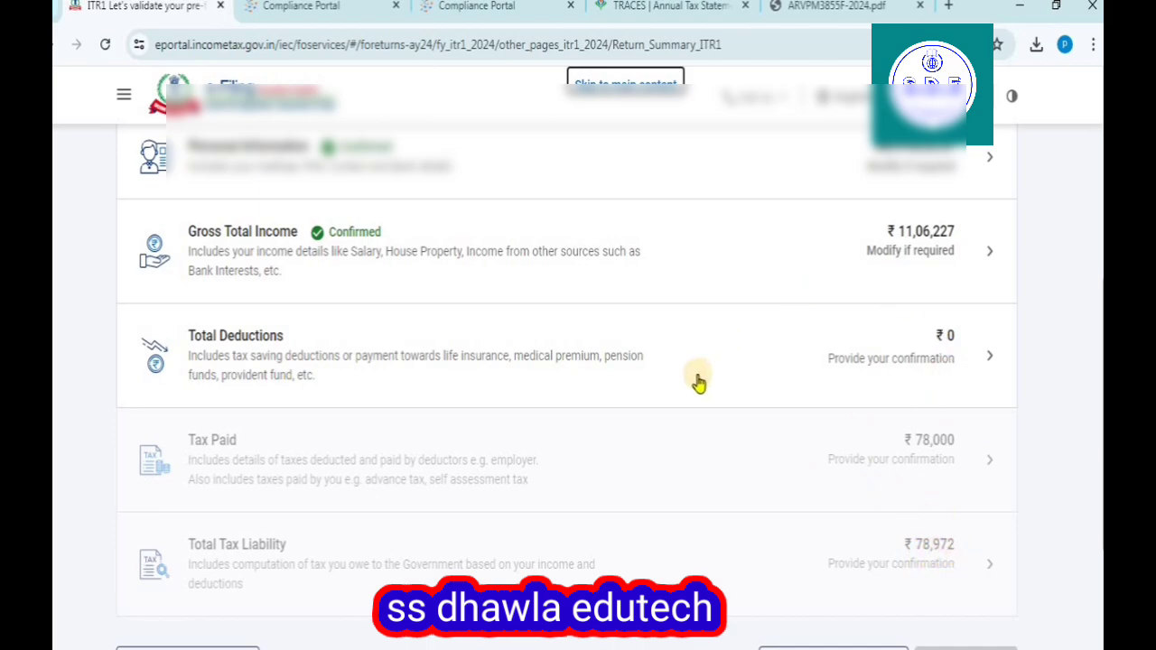
left_click(233, 349)
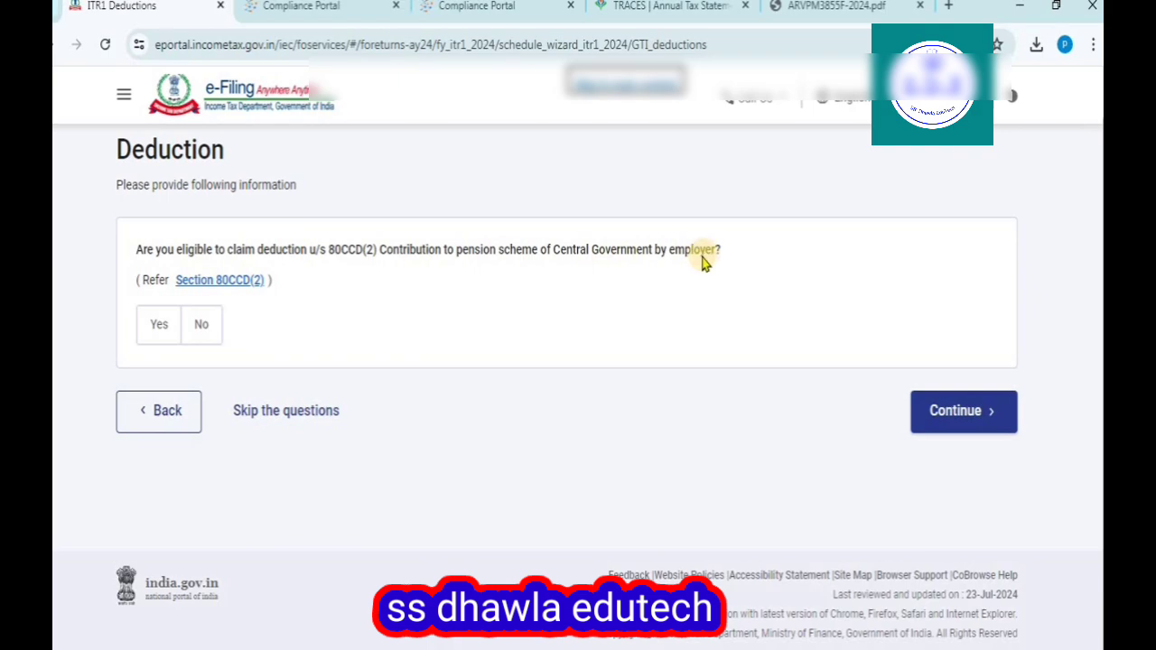
left_click(982, 424)
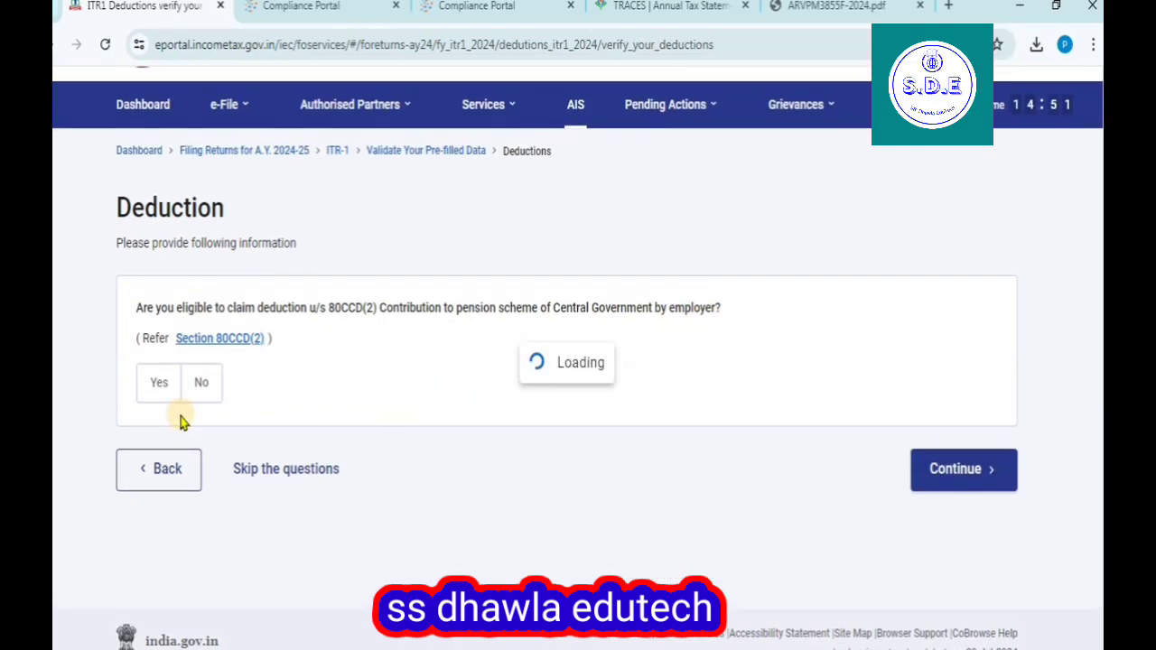
scroll(616, 436, "down", 3)
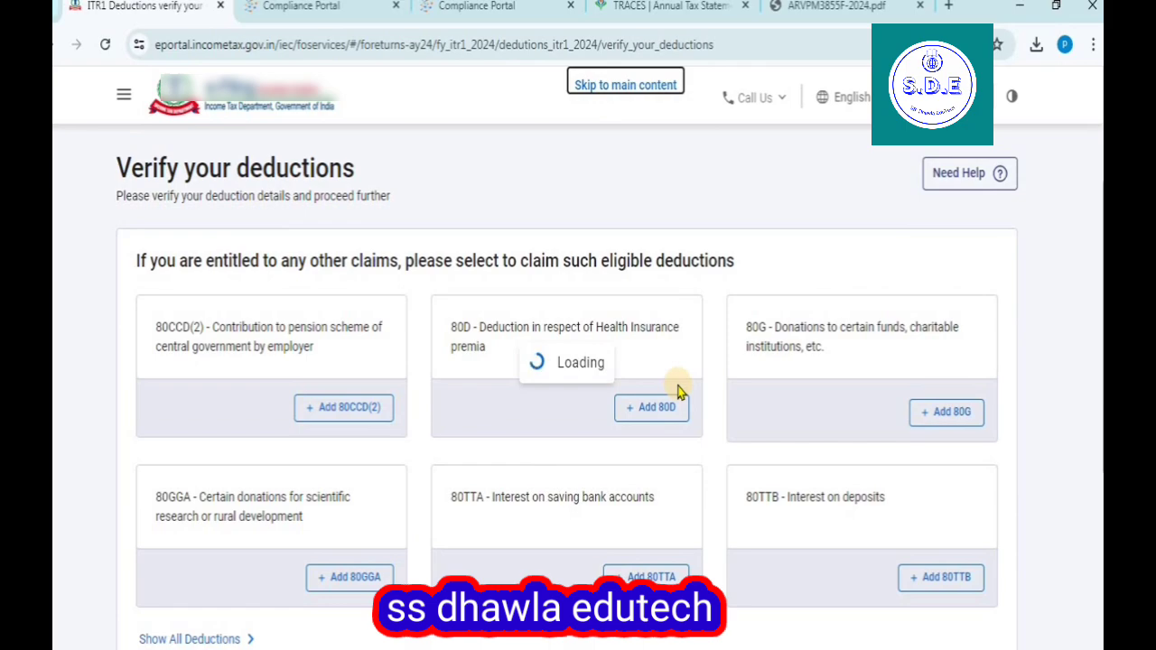
scroll(679, 392, "down", 1)
scroll(679, 392, "down", 2)
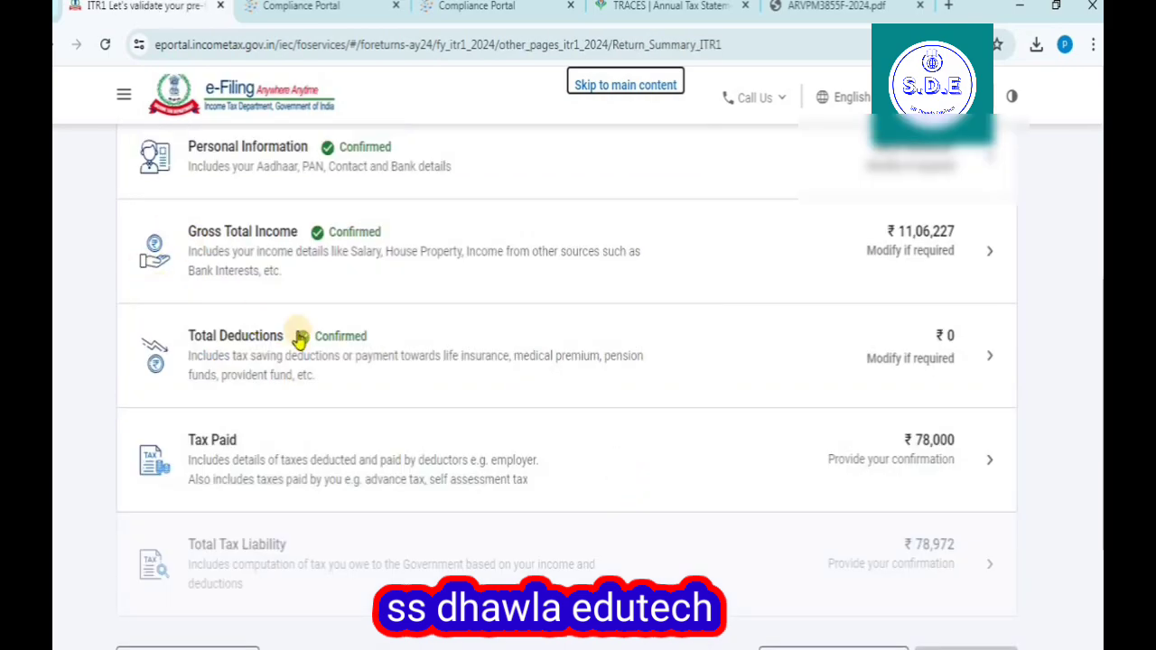
Confirm taxes paid of ₹78,000 after checking them against the Form 26AS total
left_click(222, 443)
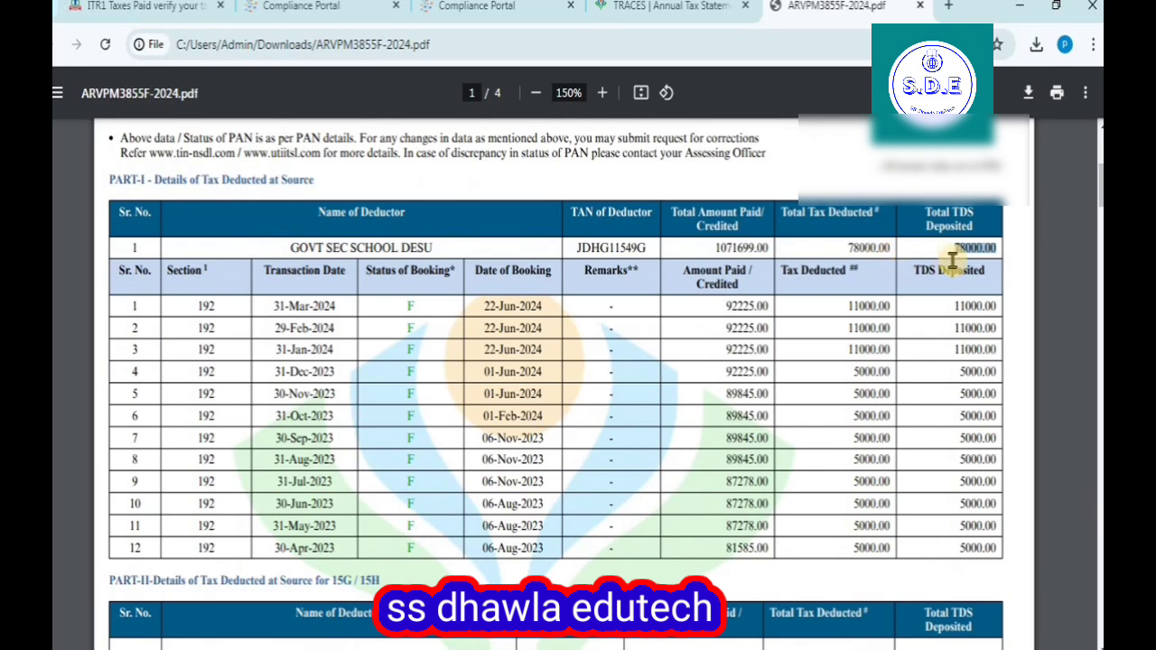
left_click(126, 10)
scroll(665, 400, "down", 6)
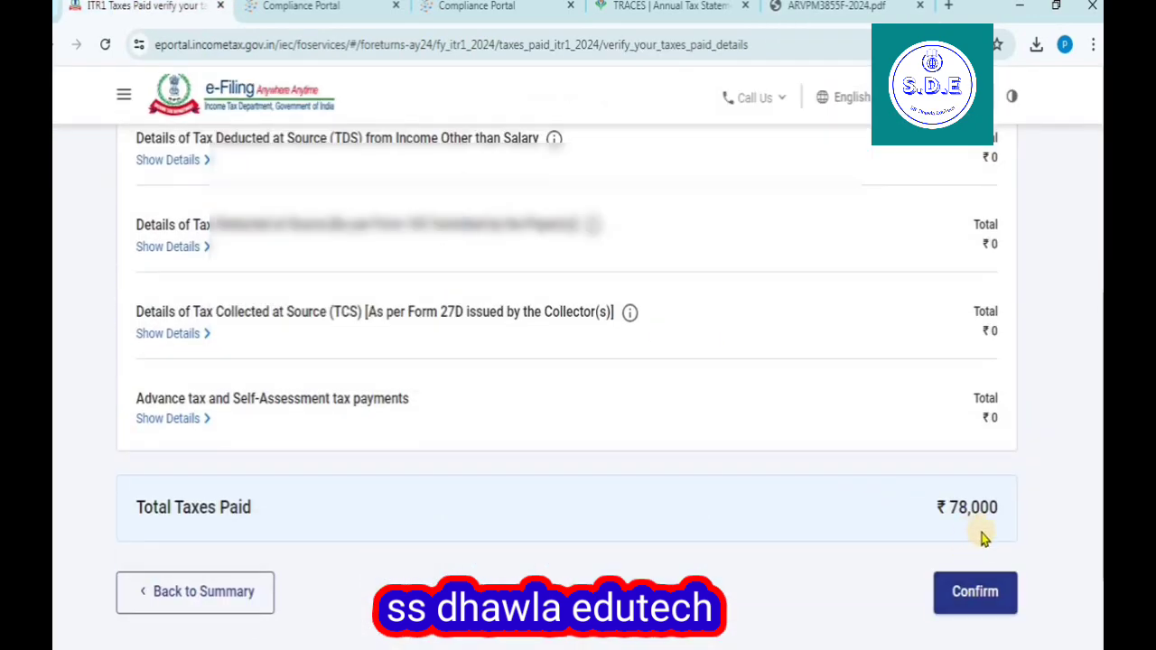
left_click(978, 597)
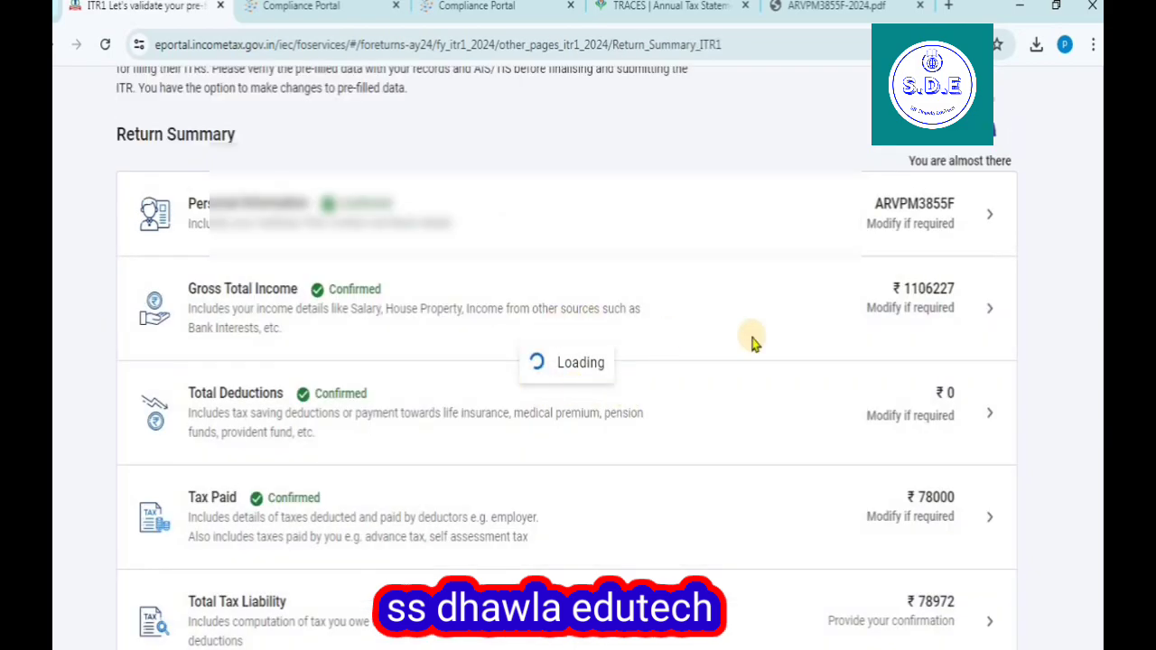
scroll(794, 356, "down", 10)
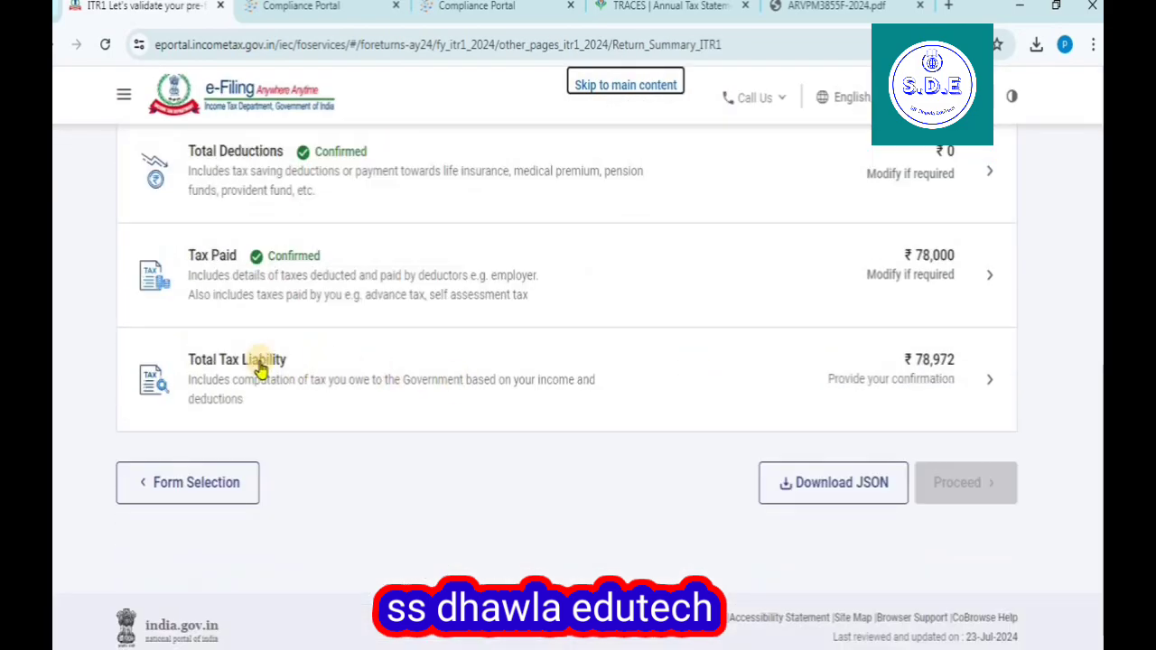
Open Total Tax Liability and review the computation totalling ₹78,972 with ₹0 interest and fee
left_click(259, 368)
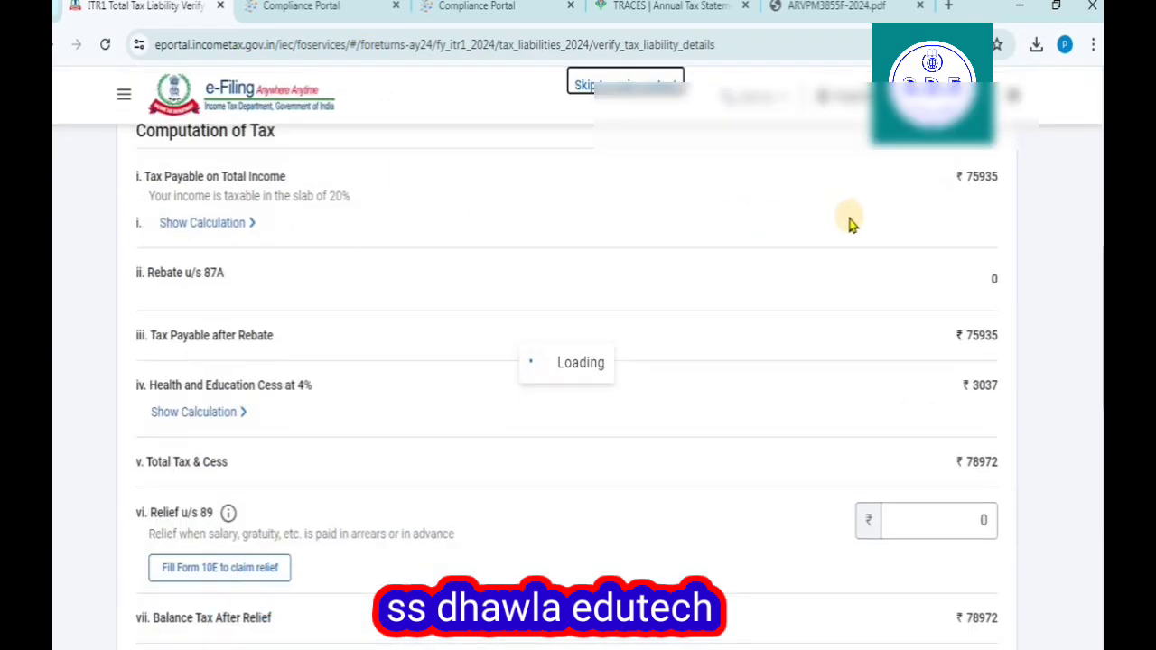
scroll(1022, 311, "down", 1)
scroll(1025, 316, "up", 8)
scroll(954, 388, "down", 4)
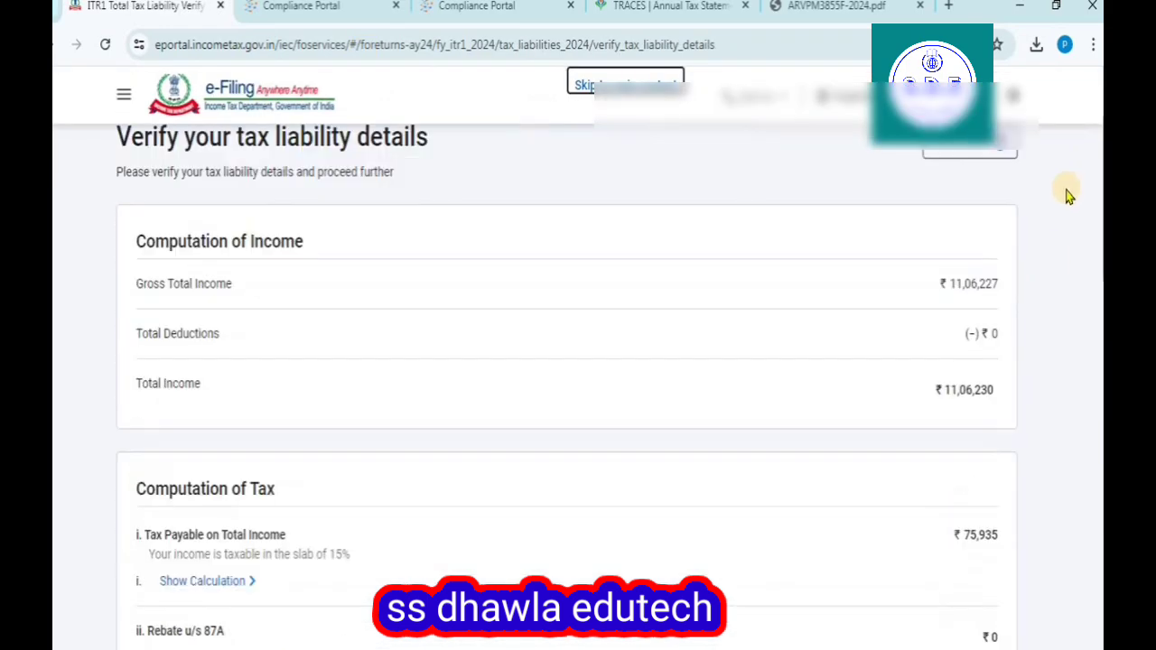
scroll(1005, 214, "down", 4)
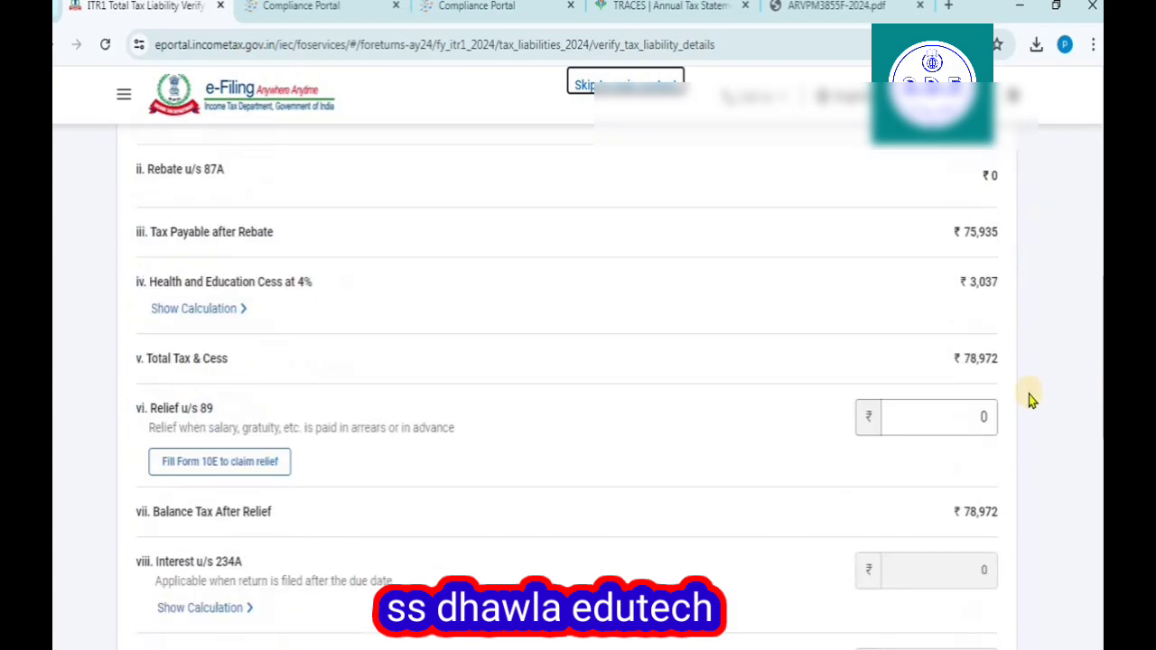
scroll(939, 562, "down", 3)
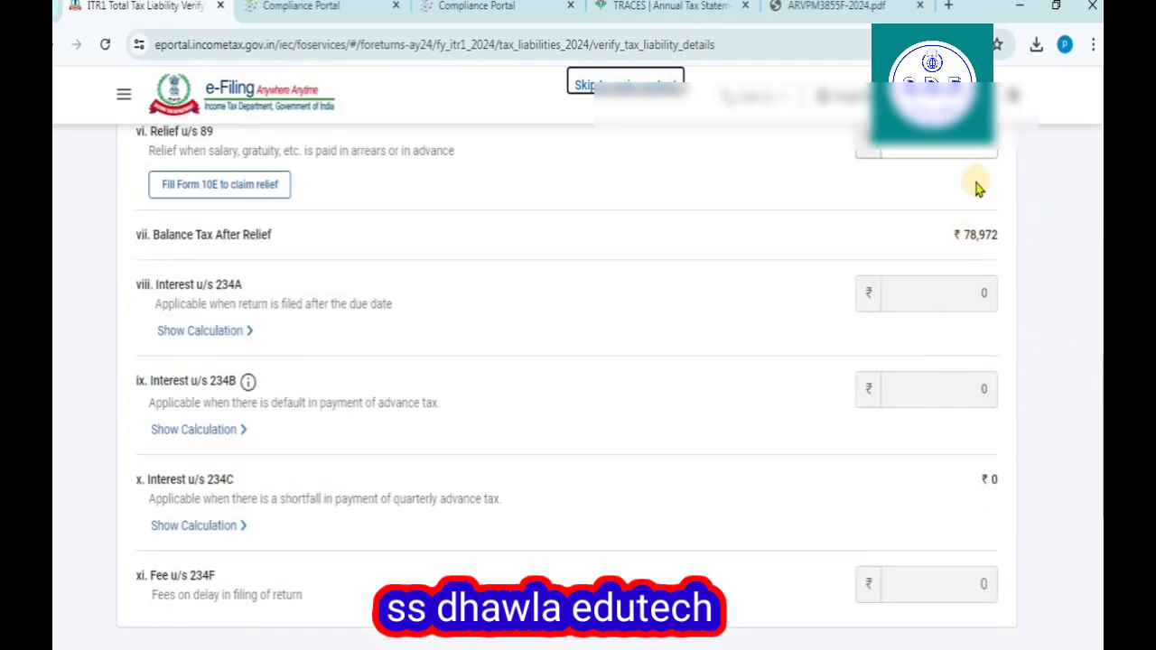
scroll(975, 187, "down", 5)
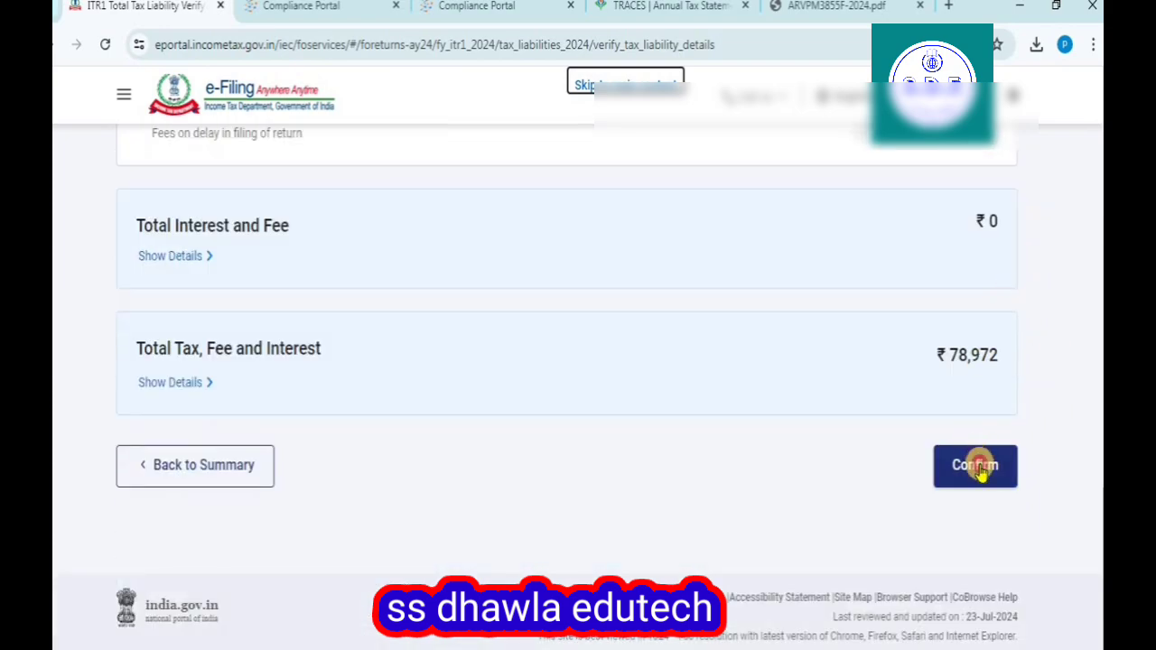
Confirm the ₹78,972 tax liability and proceed to the Tax Summary showing ₹970 due
left_click(979, 471)
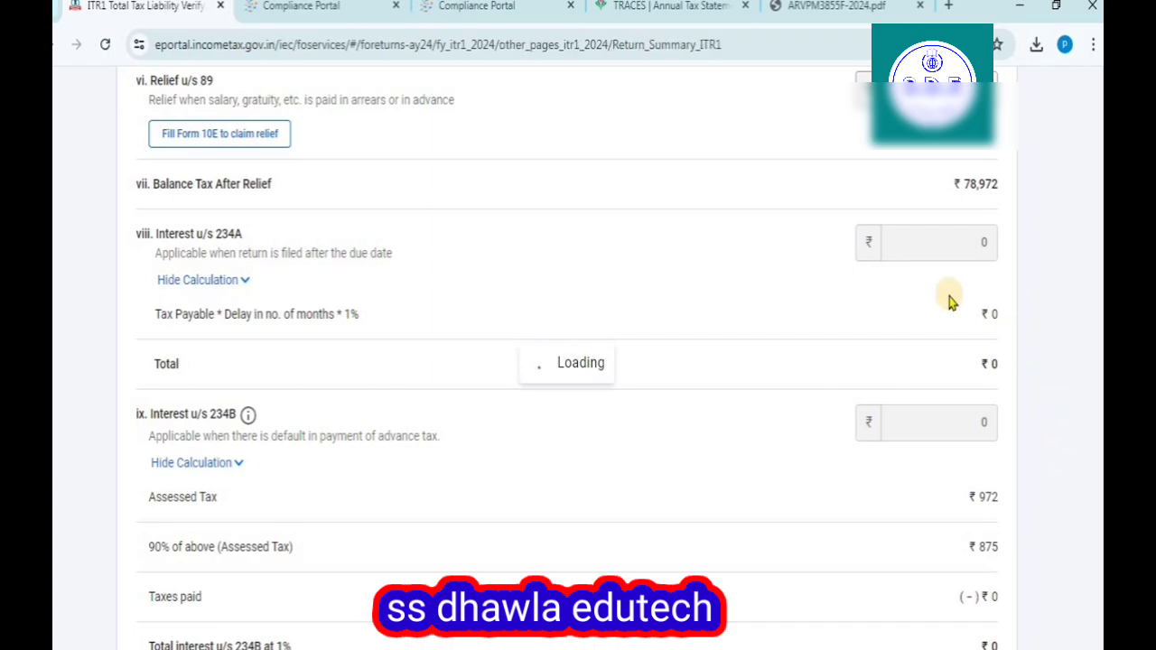
scroll(761, 451, "down", 6)
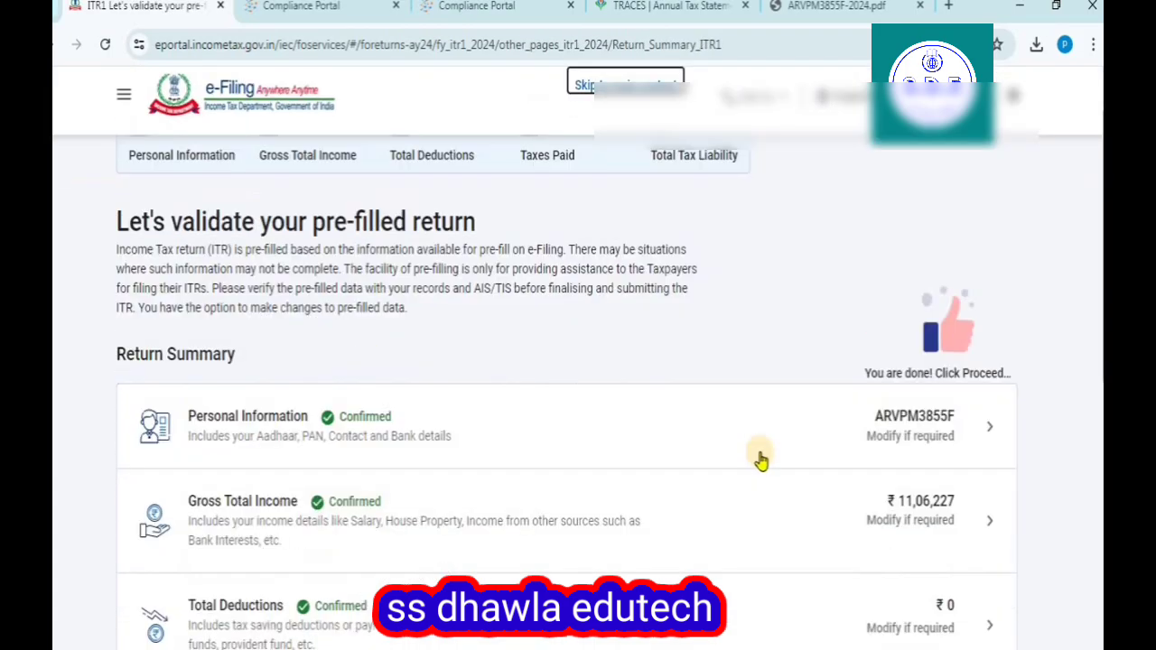
scroll(377, 423, "down", 1)
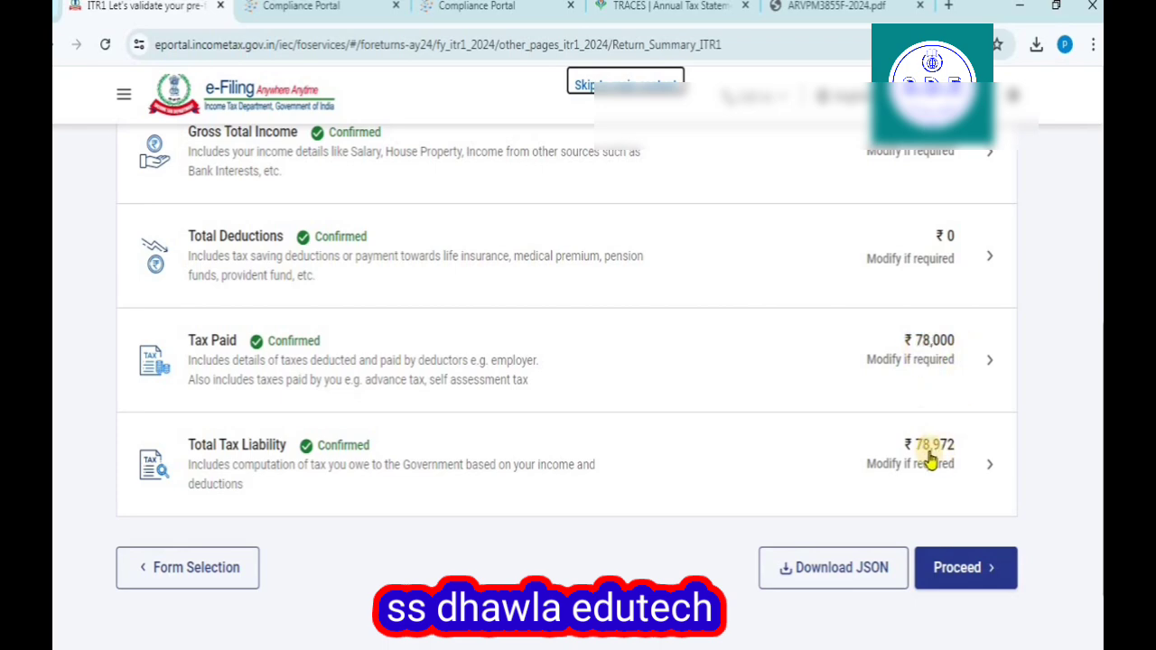
left_click(964, 578)
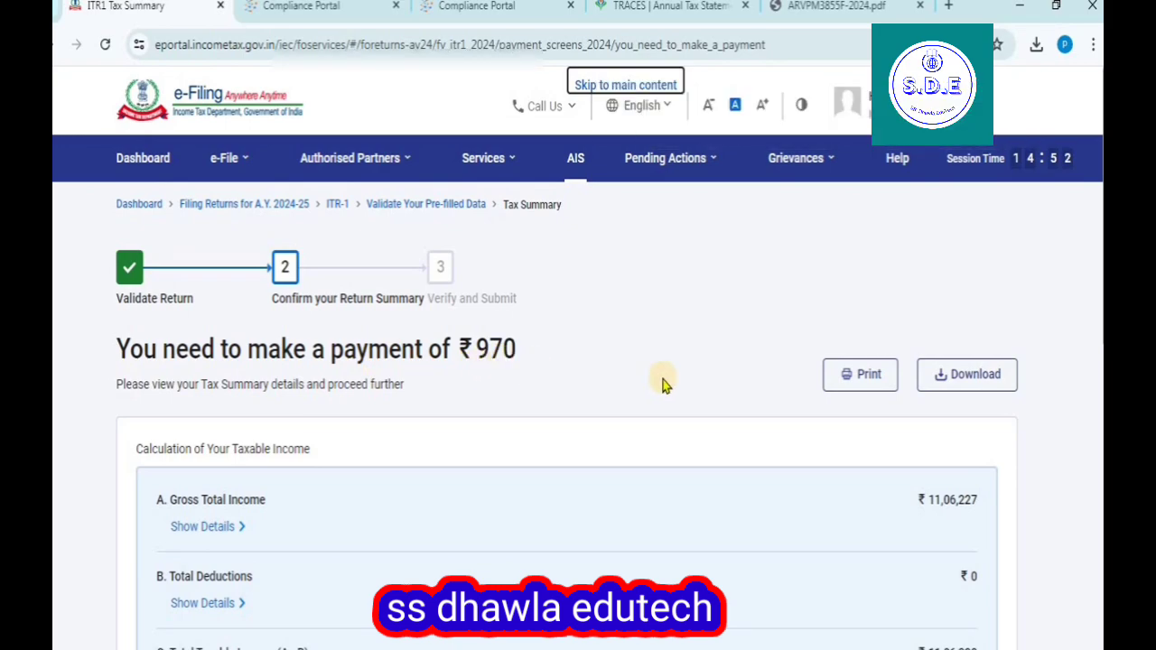
Begin paying the ₹970 due and accept the redirect to the e-Pay Tax service
scroll(941, 516, "down", 6)
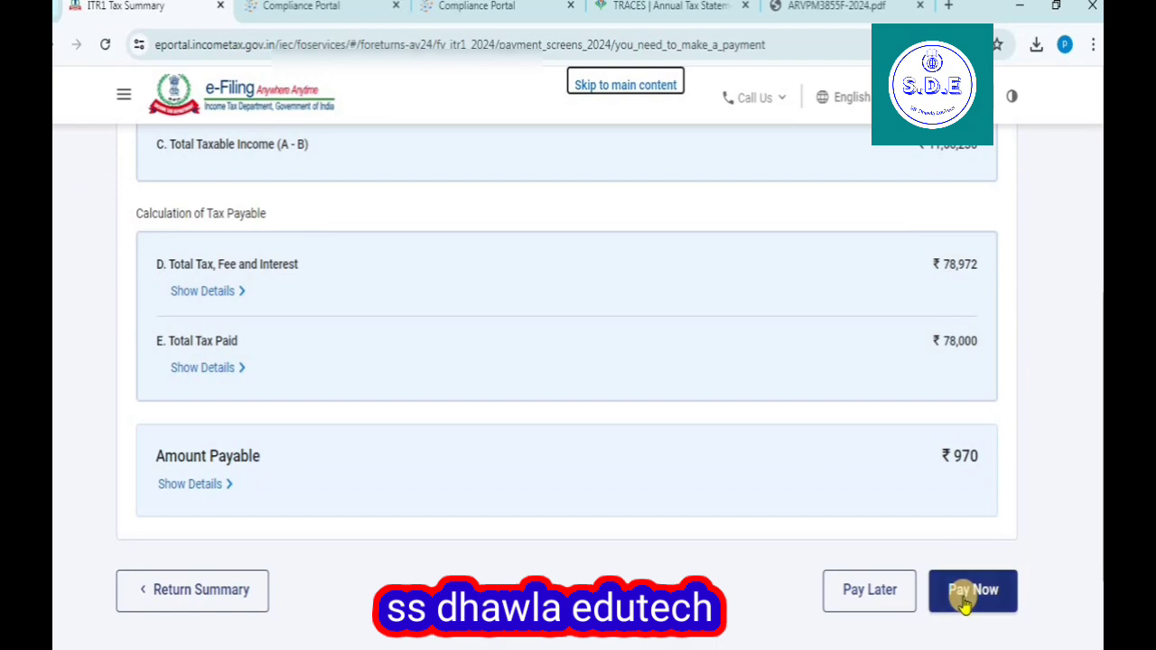
scroll(718, 533, "up", 5)
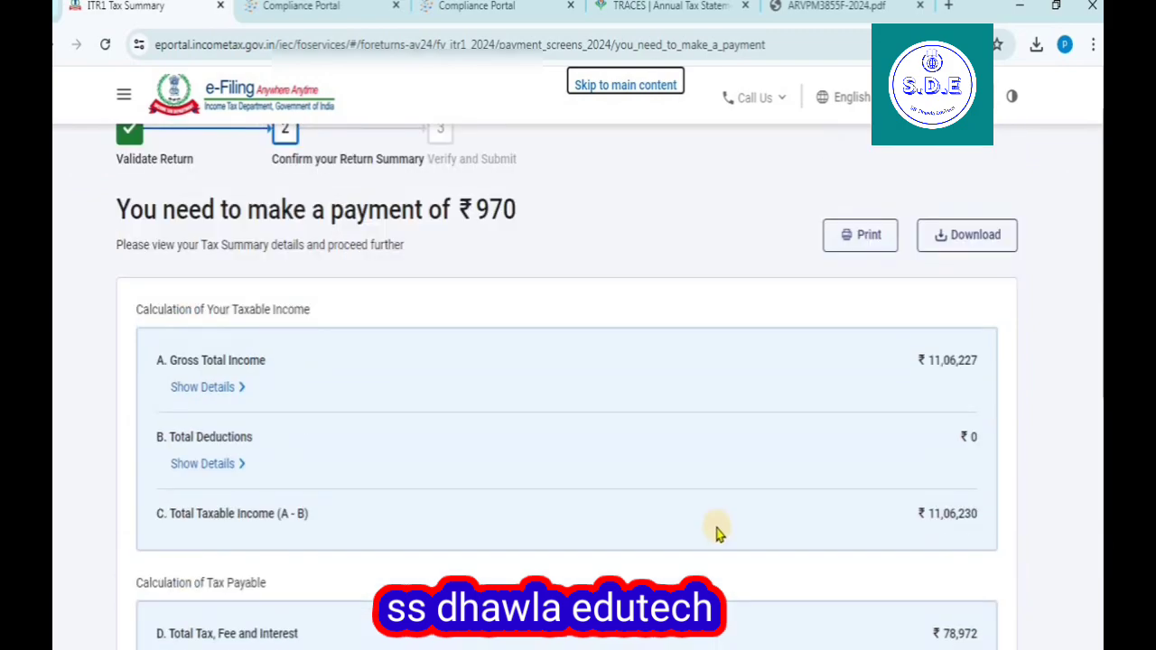
scroll(856, 323, "down", 5)
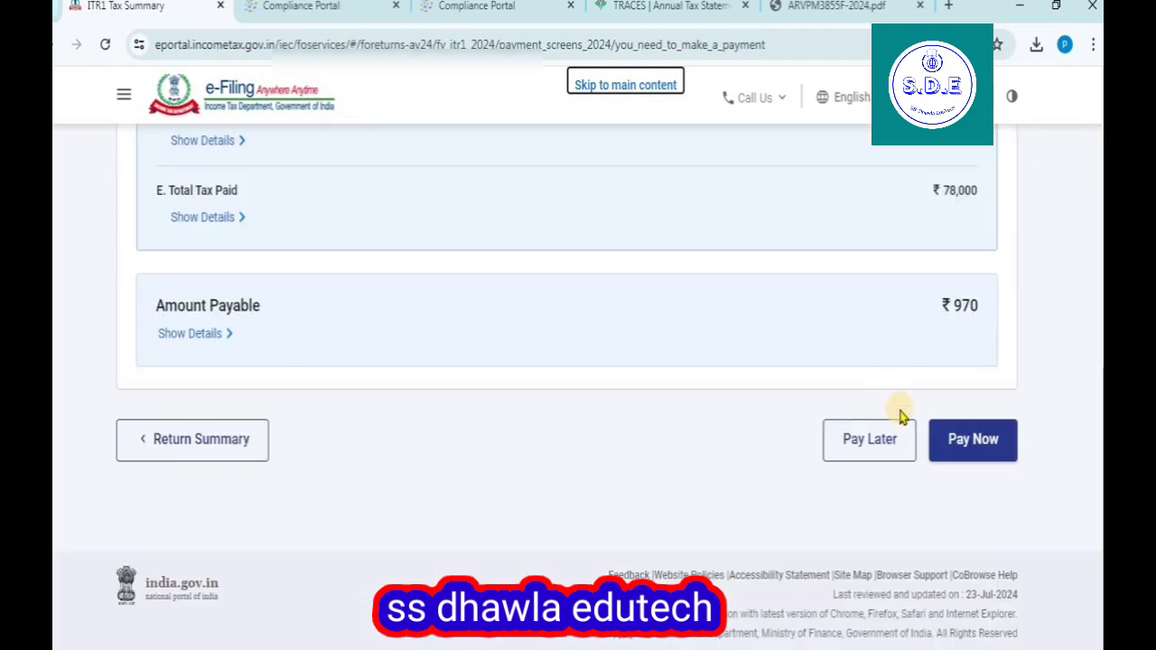
left_click(991, 435)
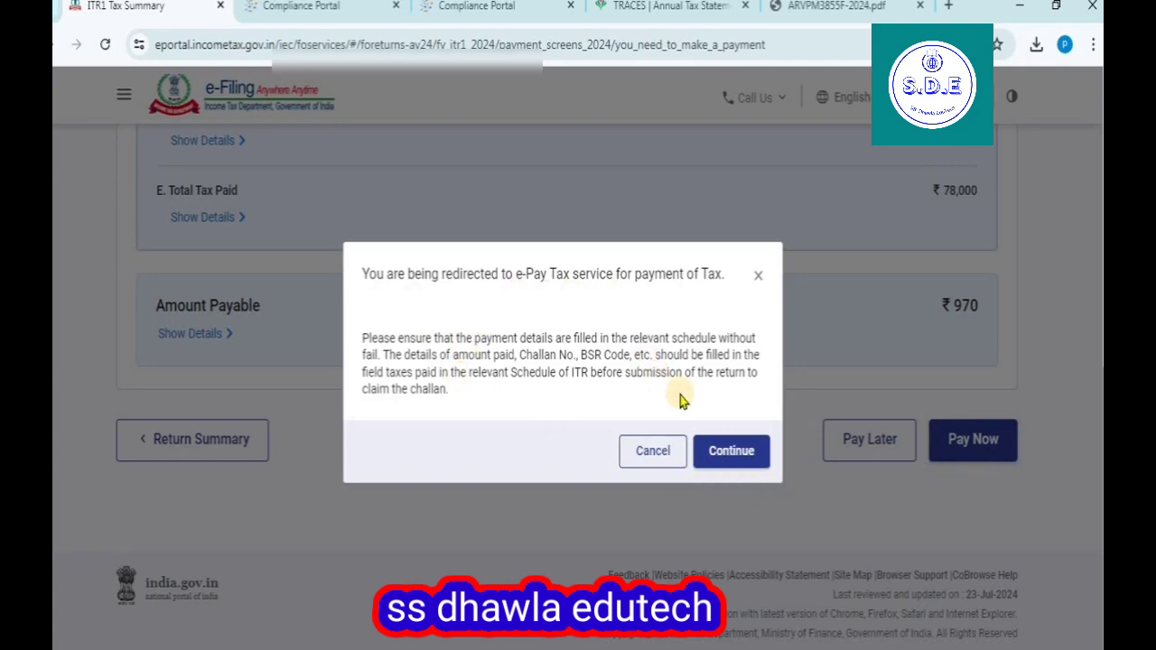
left_click(715, 453)
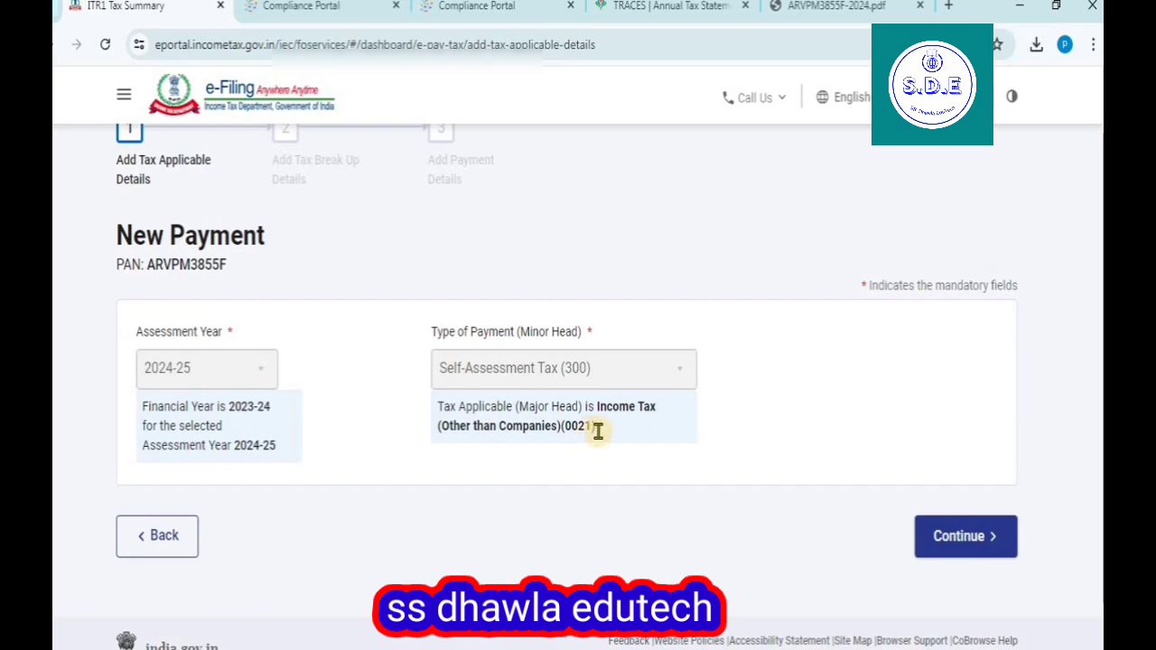
Keep AY 2024-25 Self-Assessment Tax (300) and set the challan to ₹1,100 tax, ₹0 cess
left_click(962, 546)
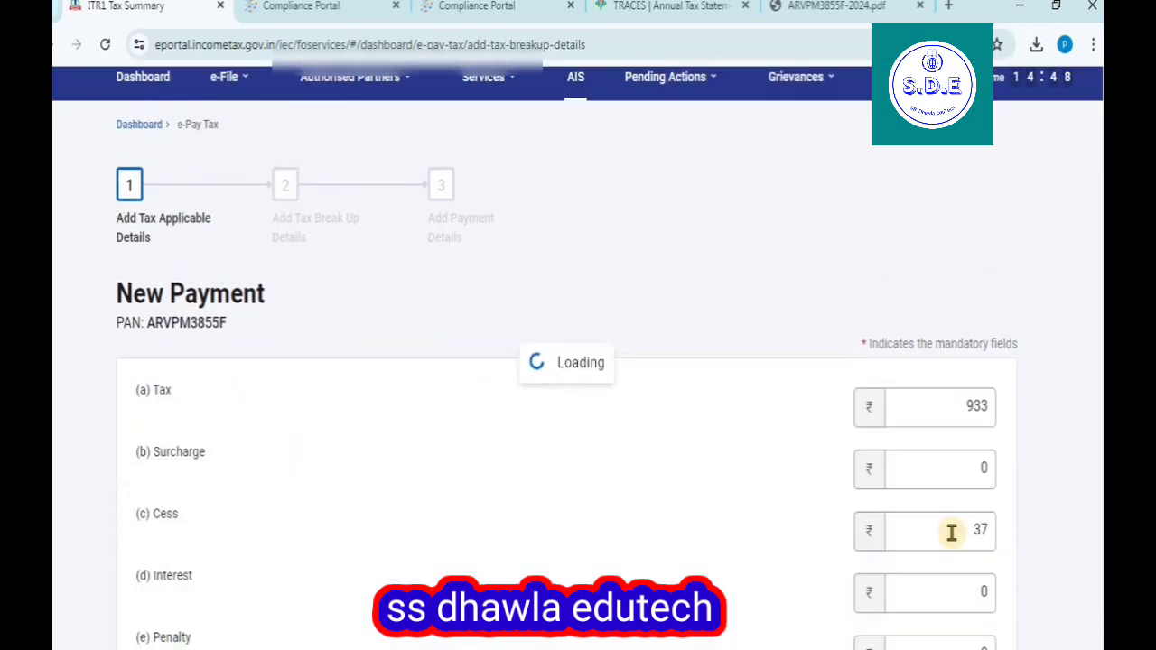
scroll(545, 421, "down", 1)
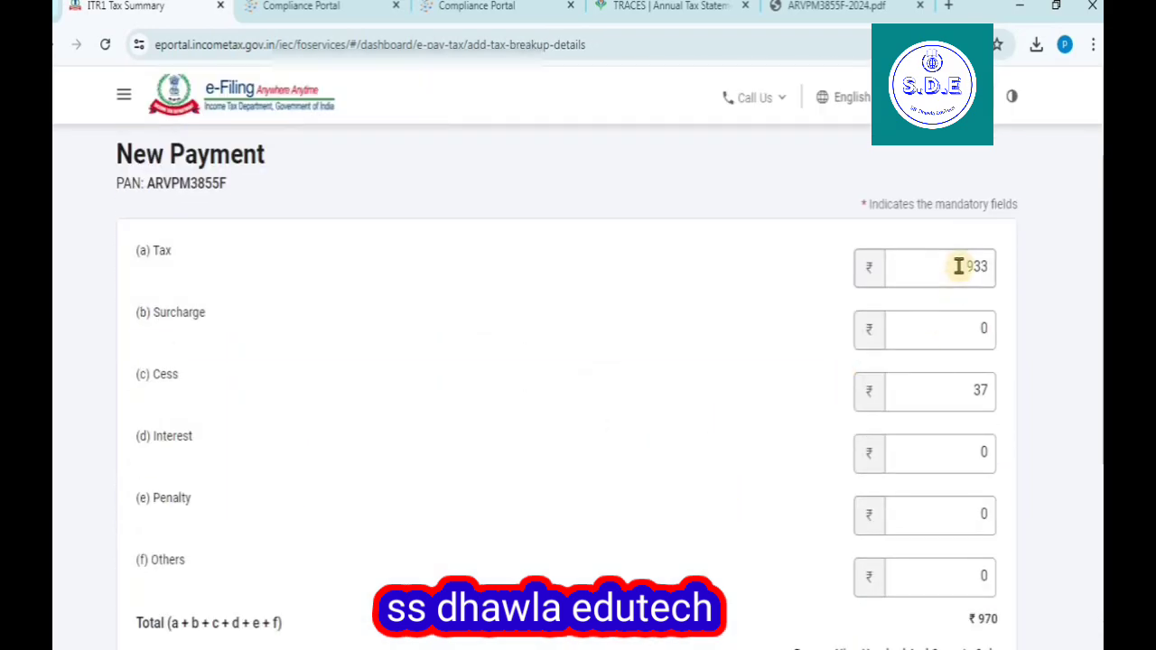
left_click_drag(959, 265, 981, 266)
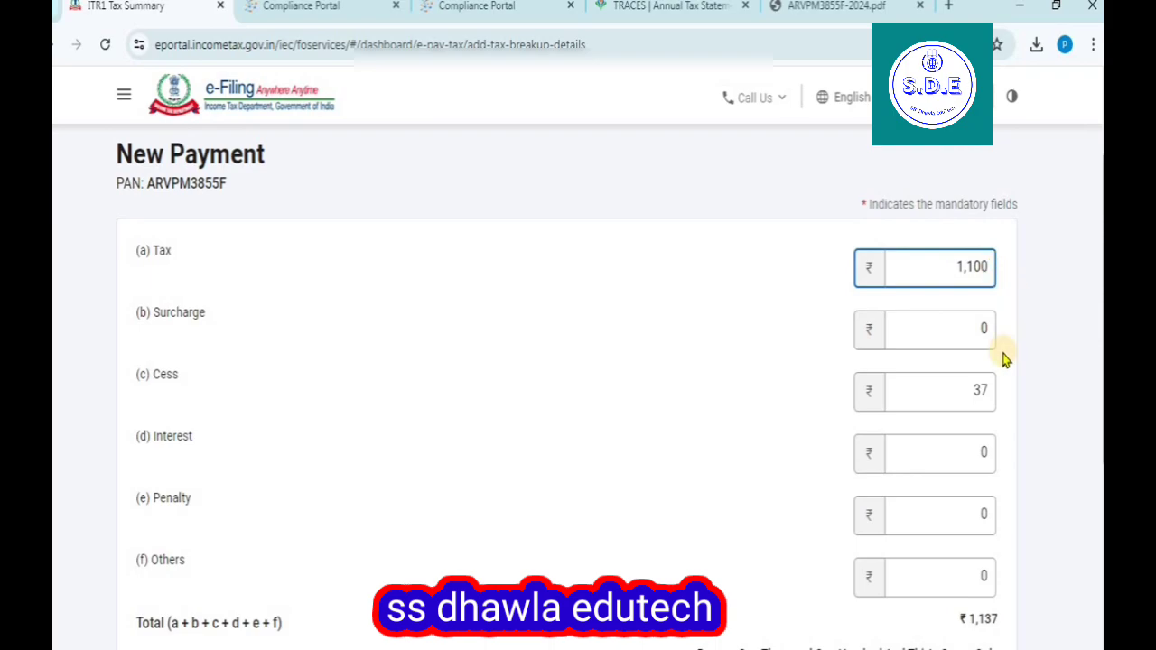
left_click_drag(970, 390, 991, 395)
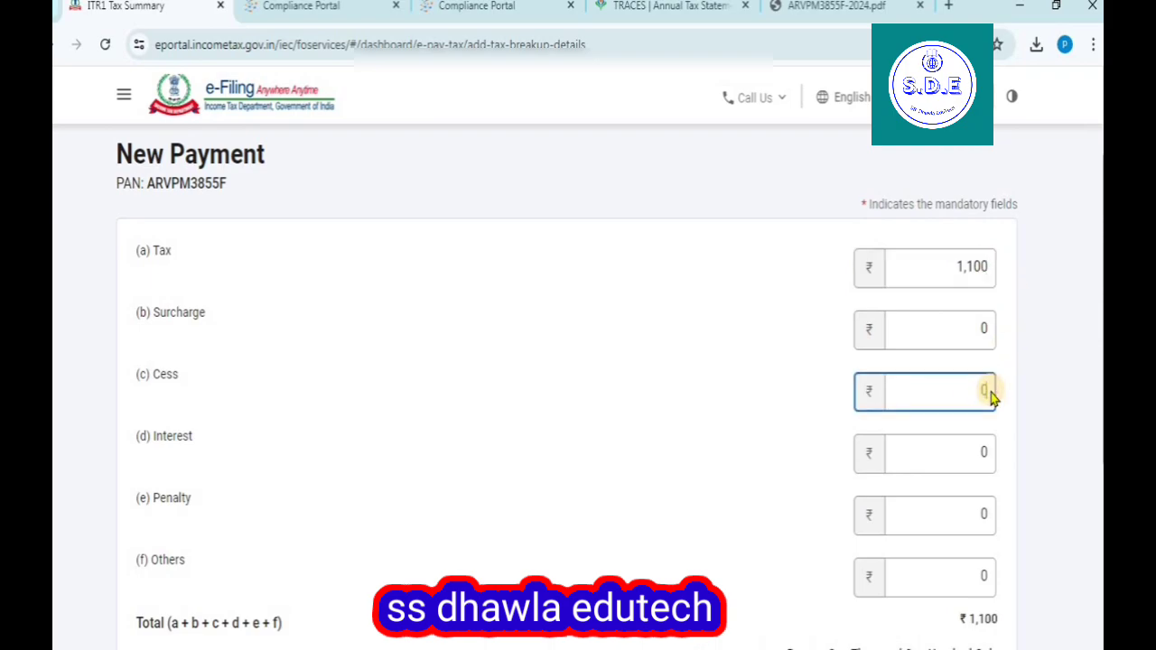
scroll(989, 397, "down", 3)
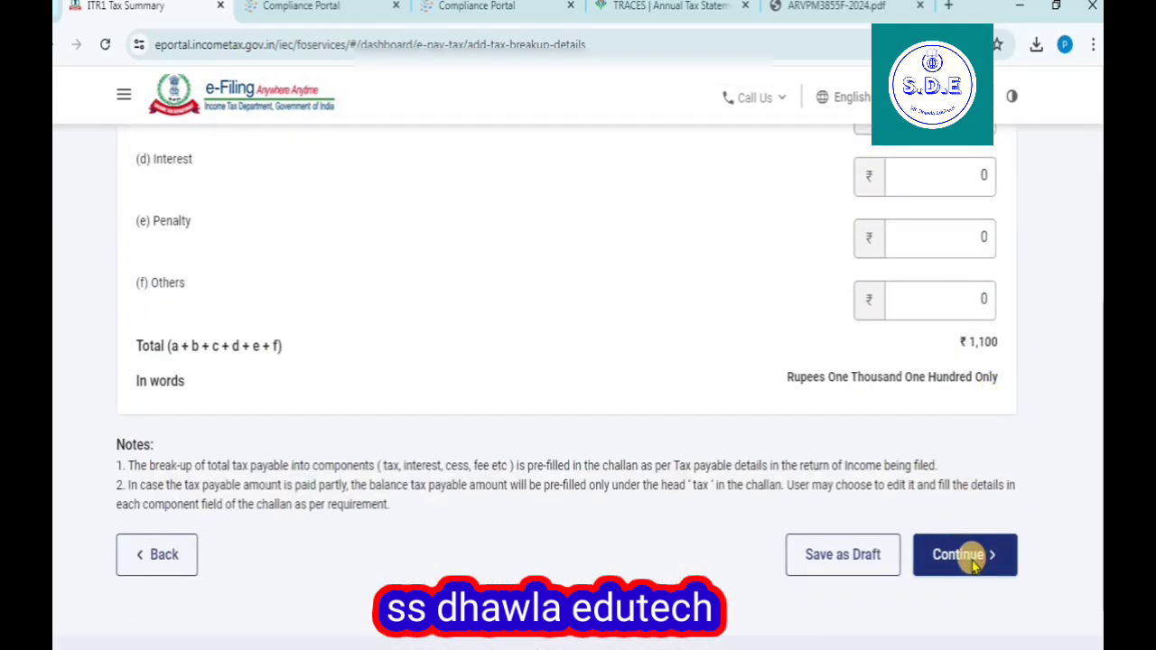
left_click(973, 562)
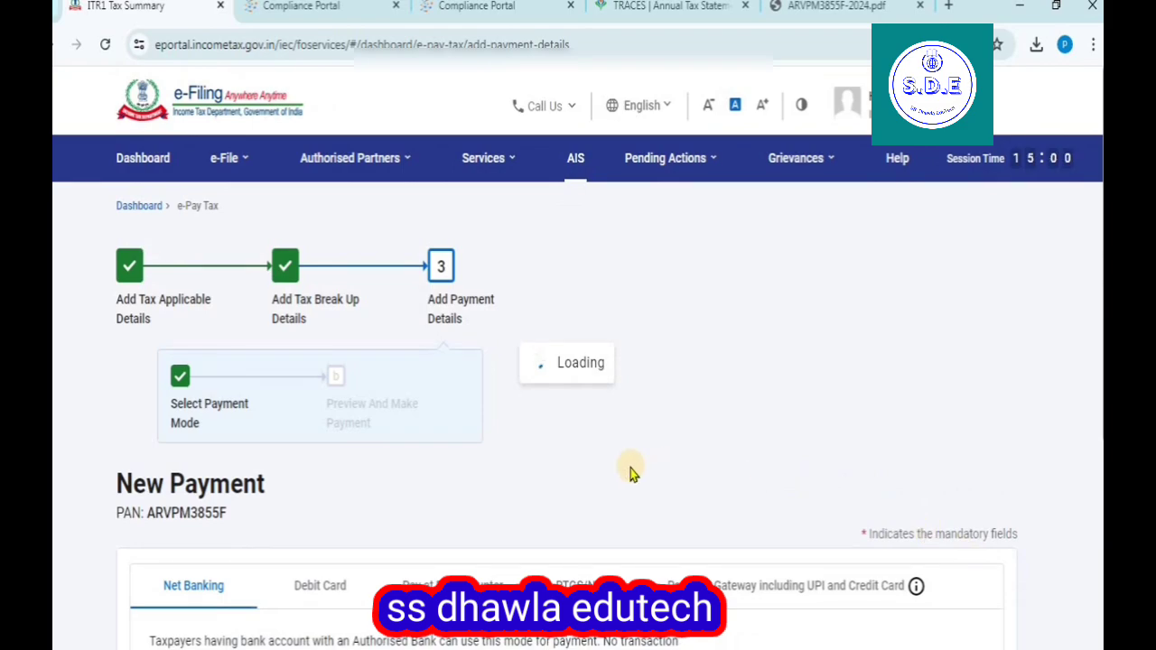
Pay the challan via the Payment Gateway option through State Bank of India
scroll(630, 471, "down", 3)
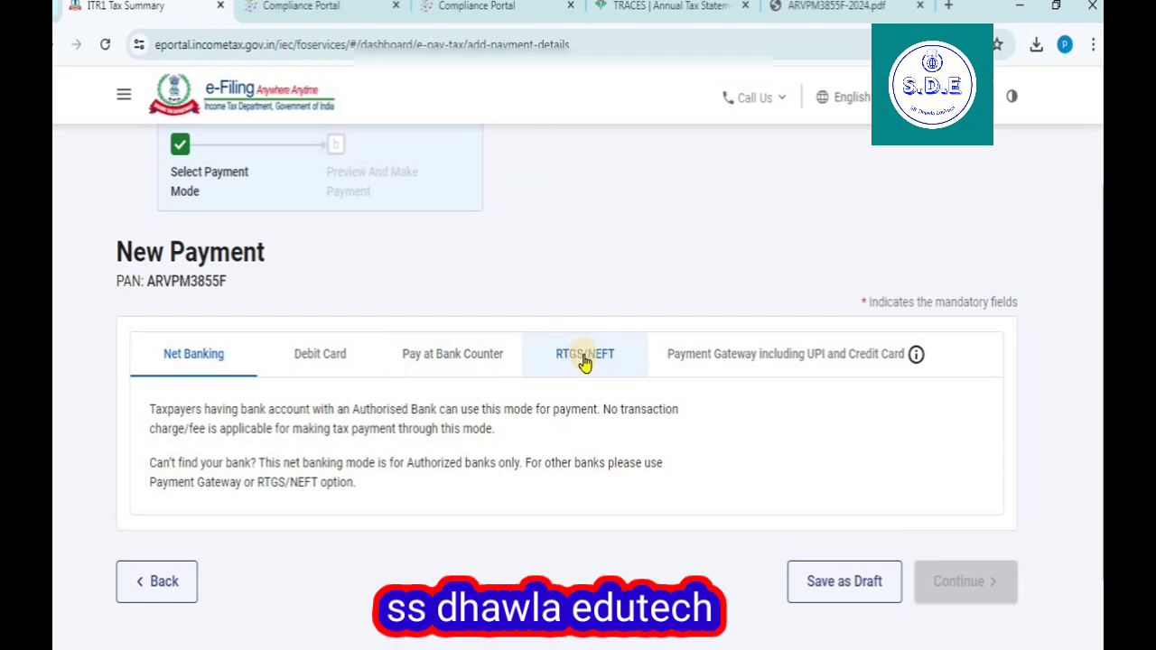
left_click(798, 361)
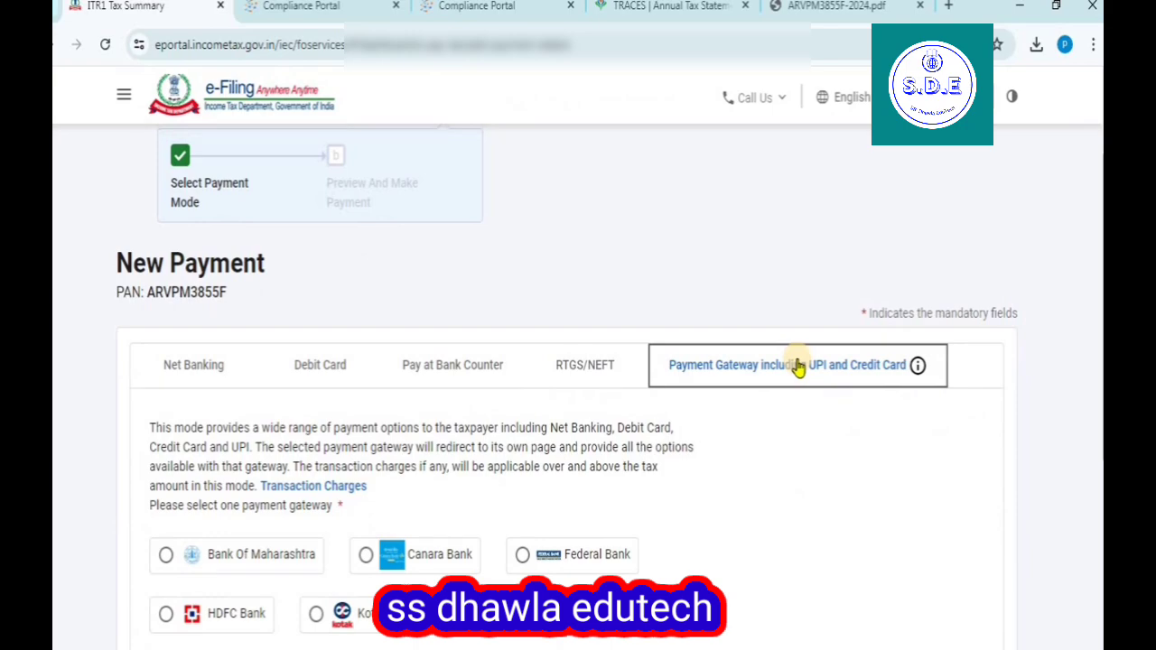
scroll(797, 370, "down", 2)
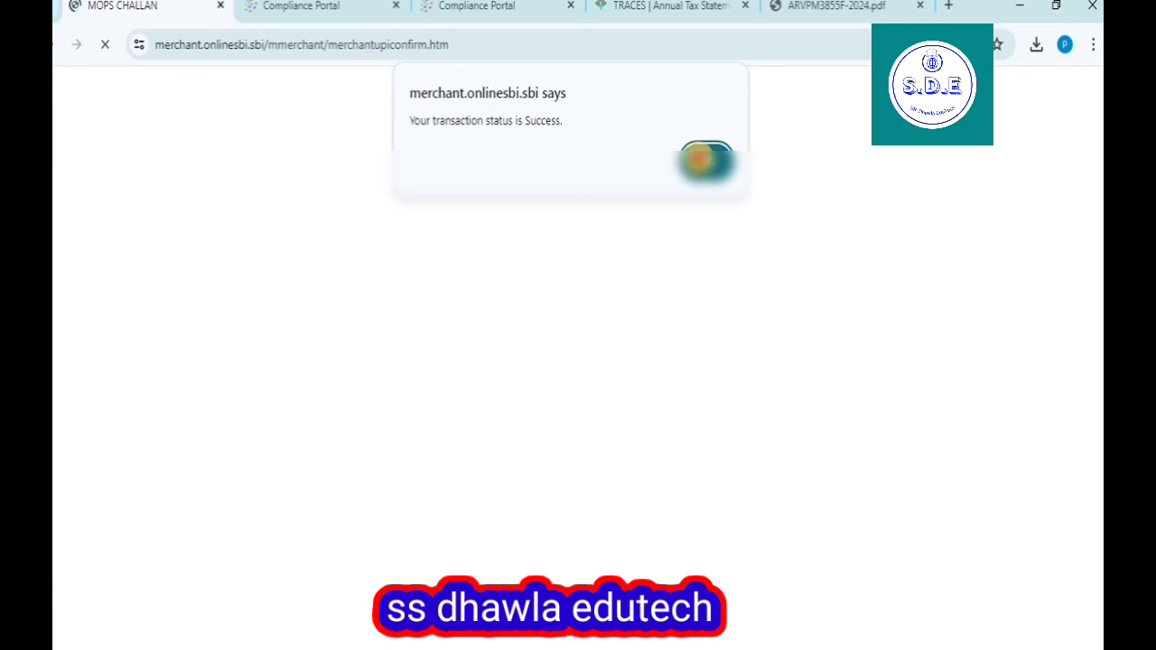
Dismiss the SBI e-Pay Success alert to return to the portal's payment-successful page
left_click(706, 161)
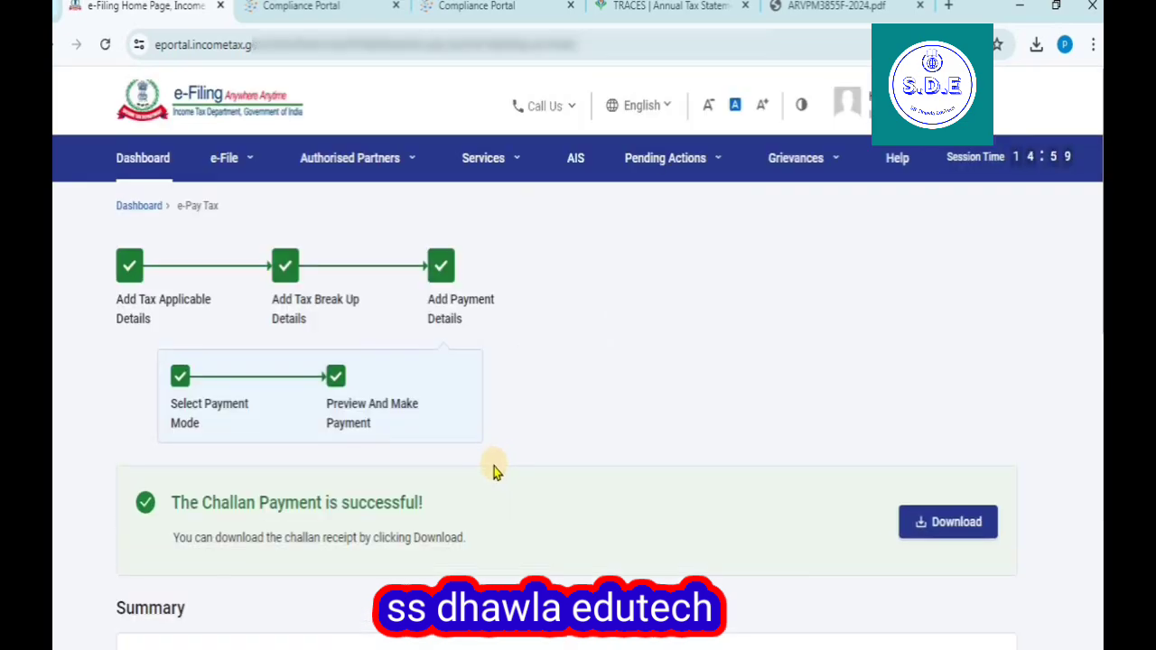
Download ChallanReceipt.pdf from the payment page and open it in a new tab
scroll(894, 409, "down", 2)
left_click(933, 381)
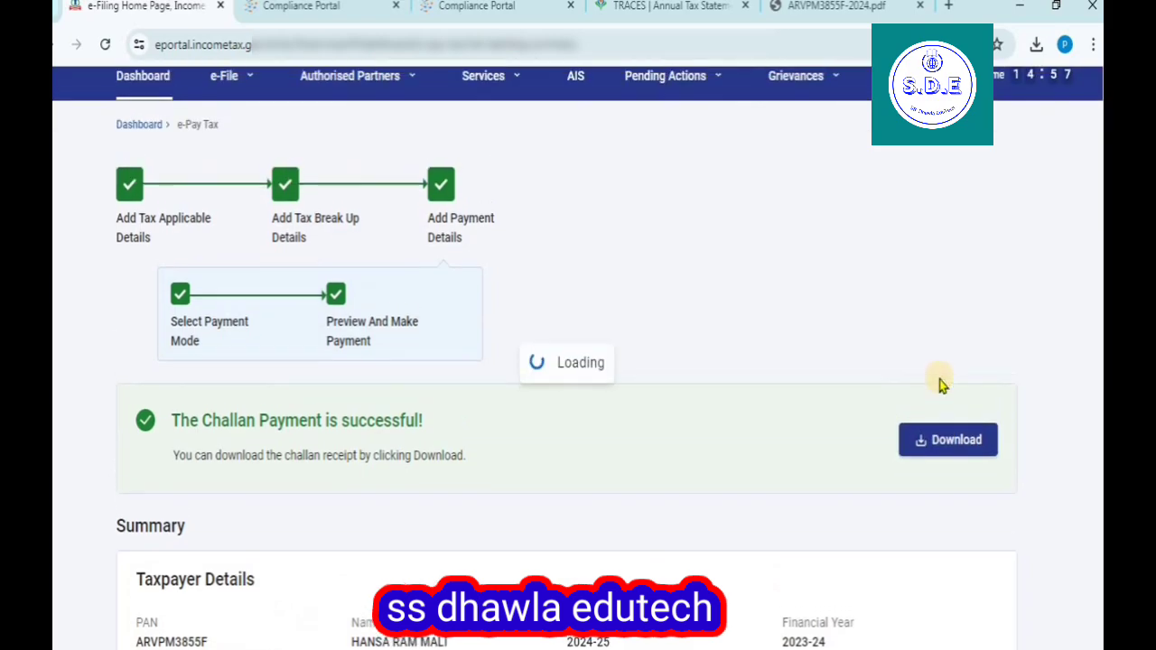
left_click(912, 442)
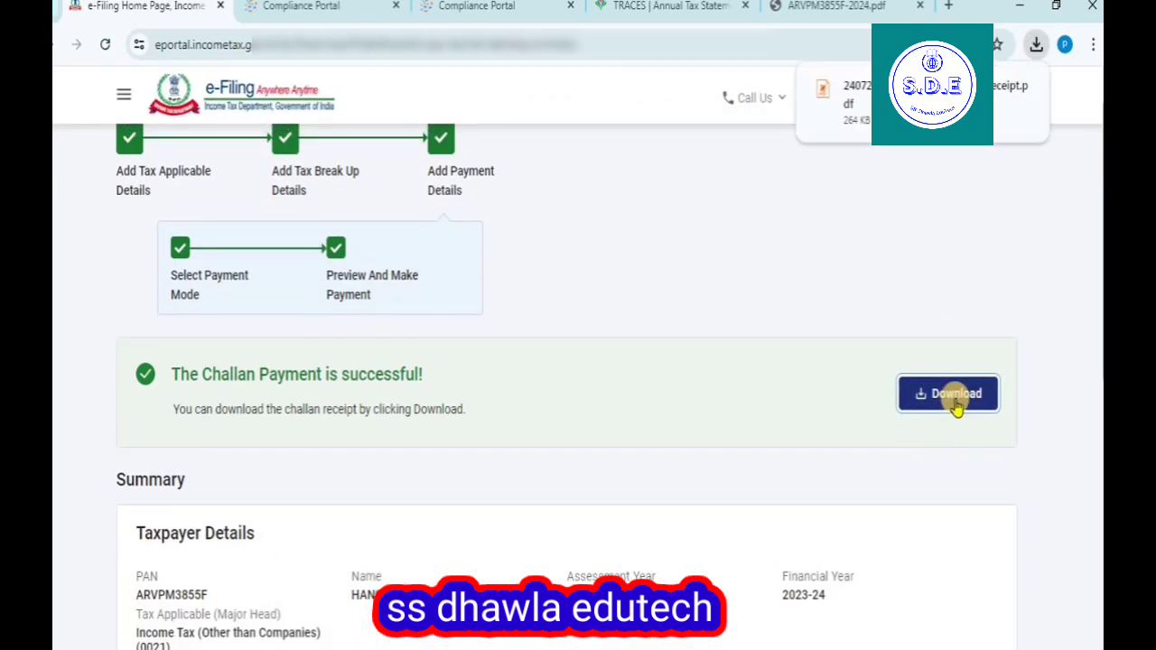
left_click(885, 103)
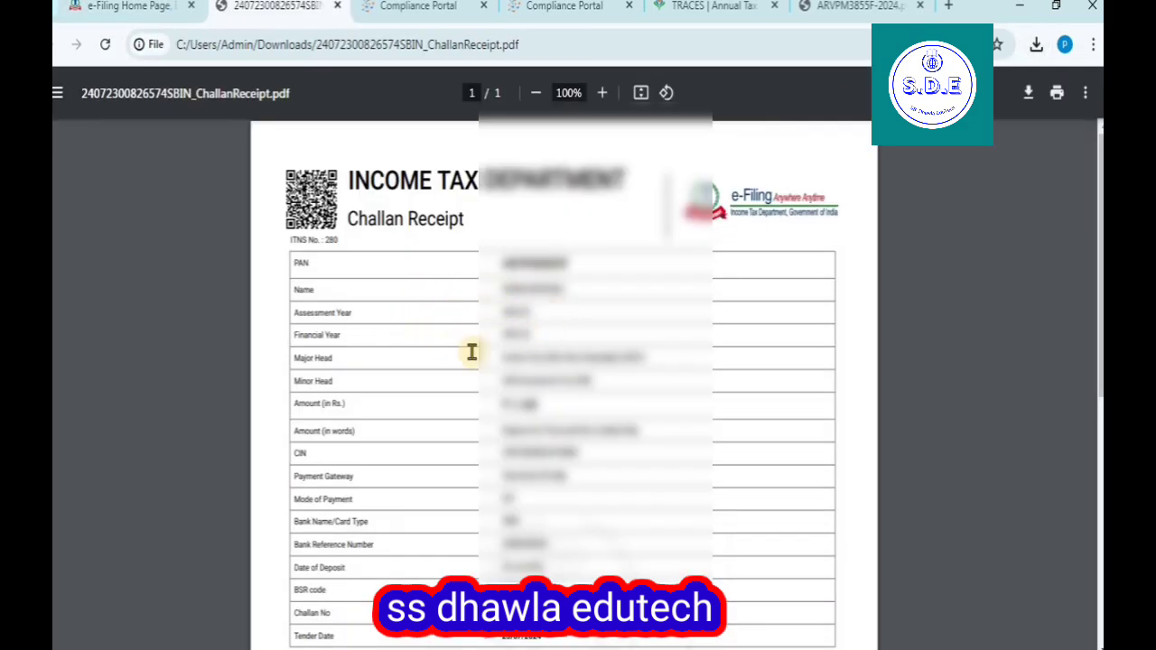
Review the challan receipt's ₹1,100 tax breakup, then switch back to the e-Filing tab
scroll(533, 383, "down", 1)
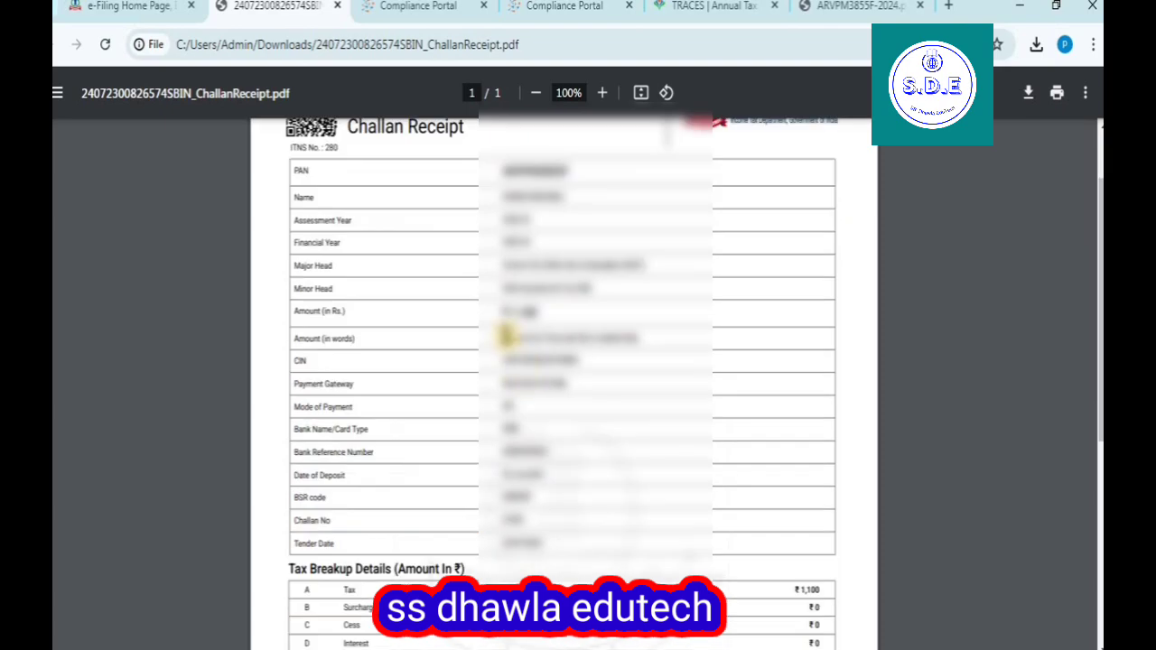
scroll(388, 367, "down", 1)
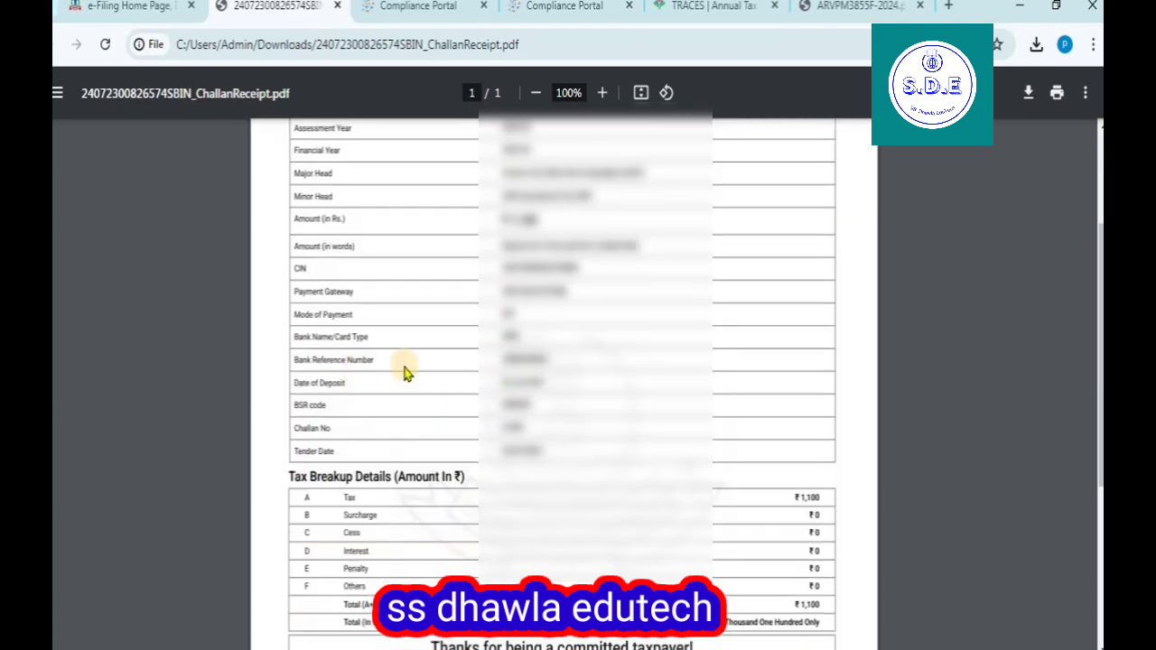
scroll(542, 354, "down", 3)
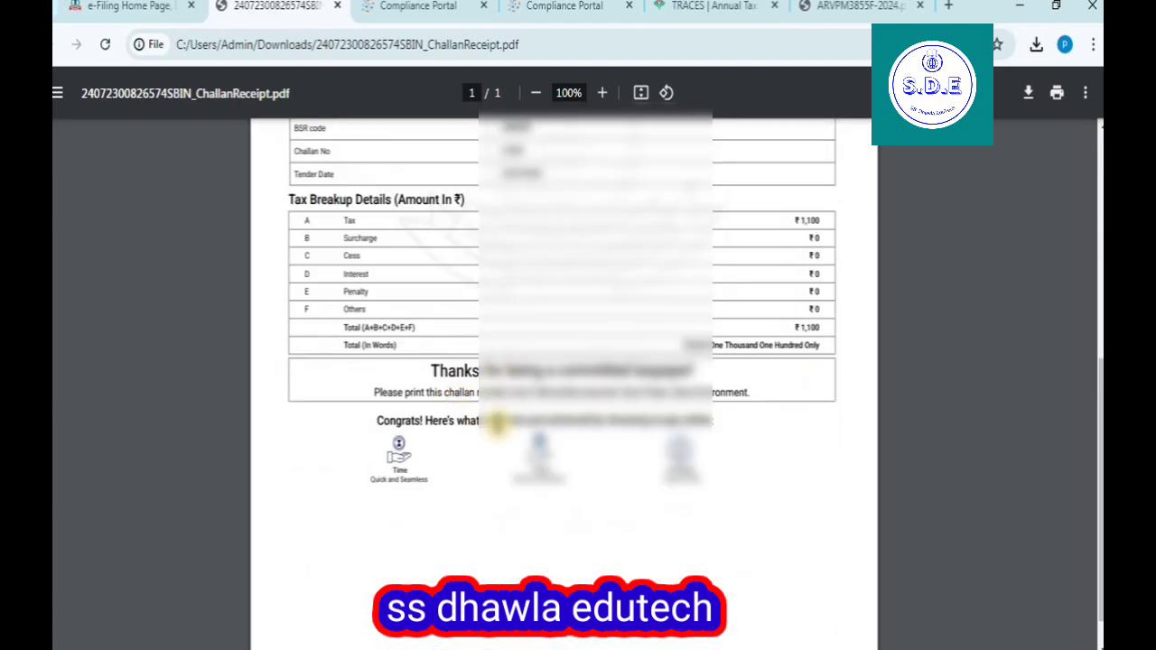
scroll(441, 161, "up", 5)
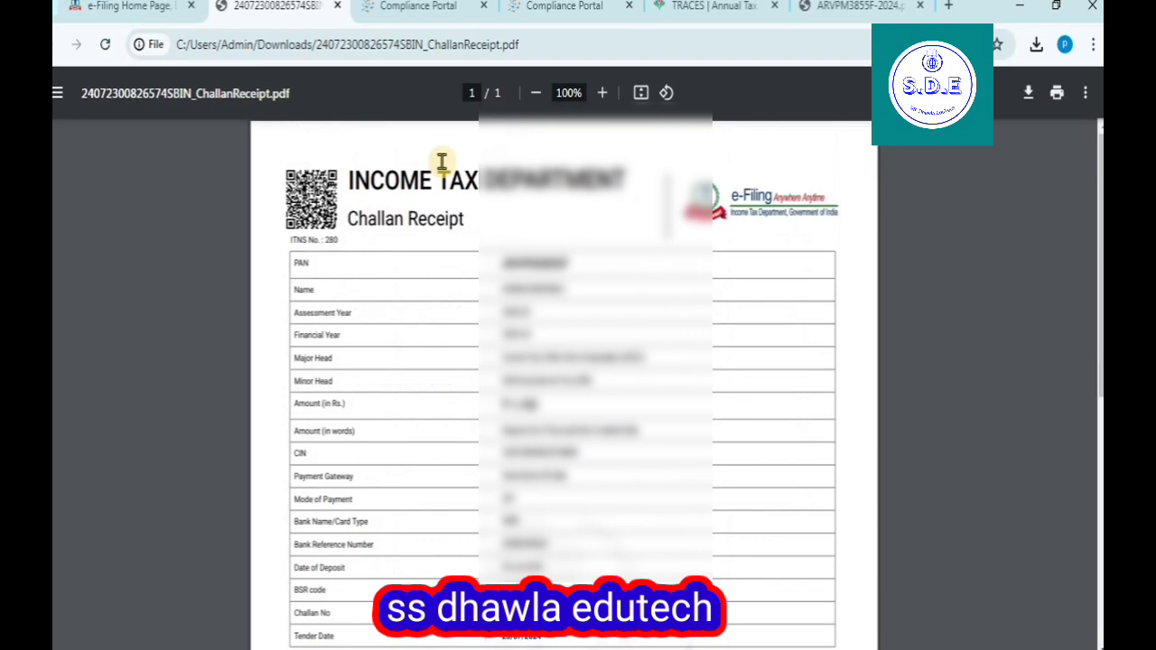
left_click(102, 9)
scroll(864, 392, "down", 5)
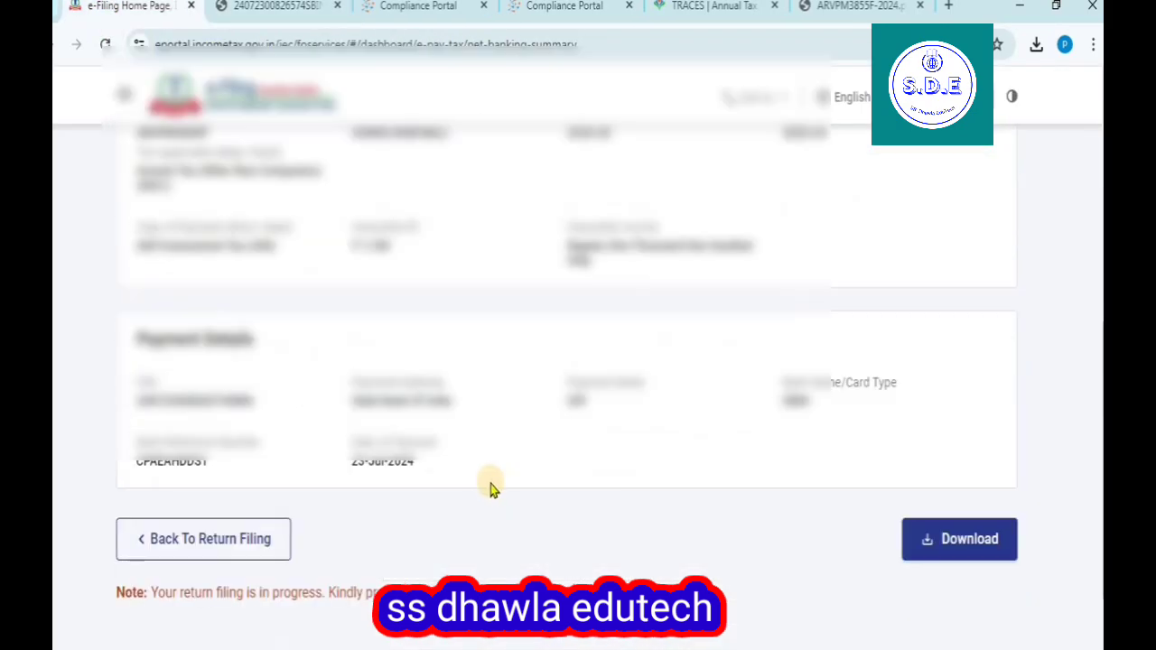
Return to the return filing, now showing ₹79,100 tax paid and ₹130 refund, and preview it
scroll(491, 488, "down", 1)
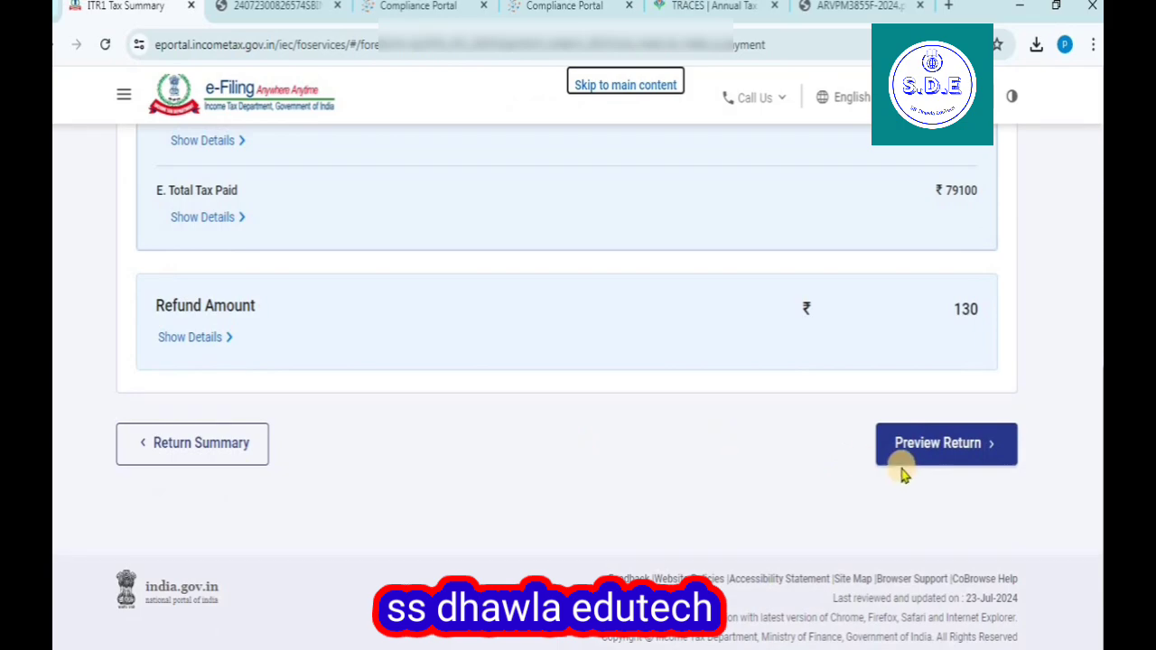
left_click(918, 462)
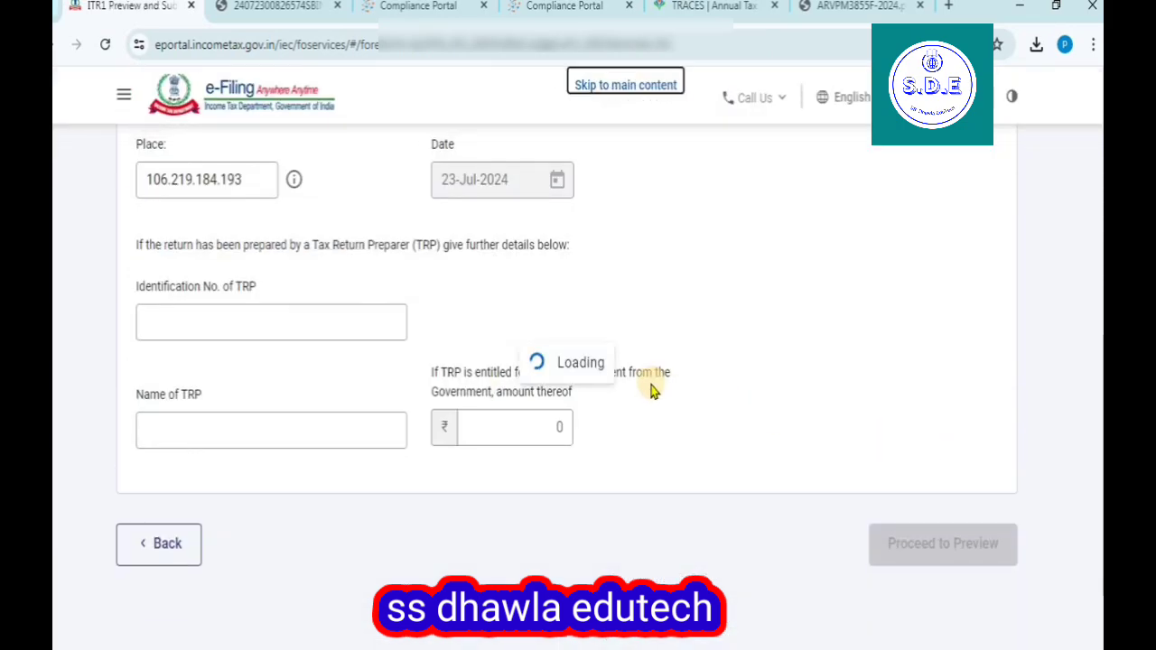
Accept the declaration that the return is correct and open its preview
scroll(153, 490, "down", 2)
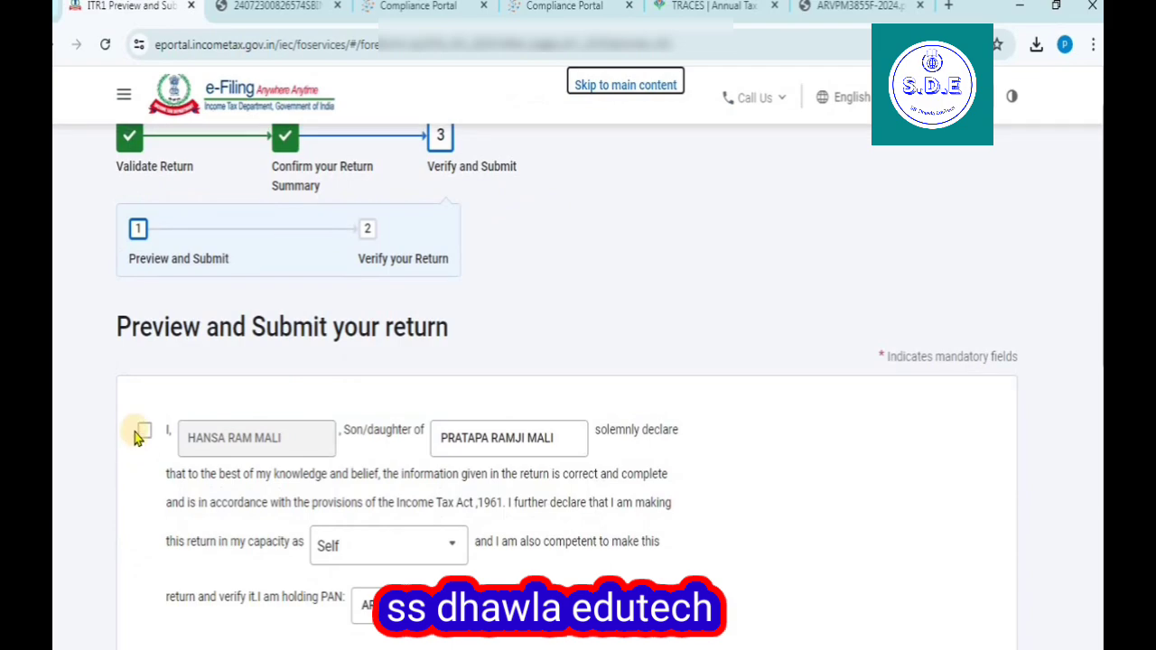
left_click(141, 438)
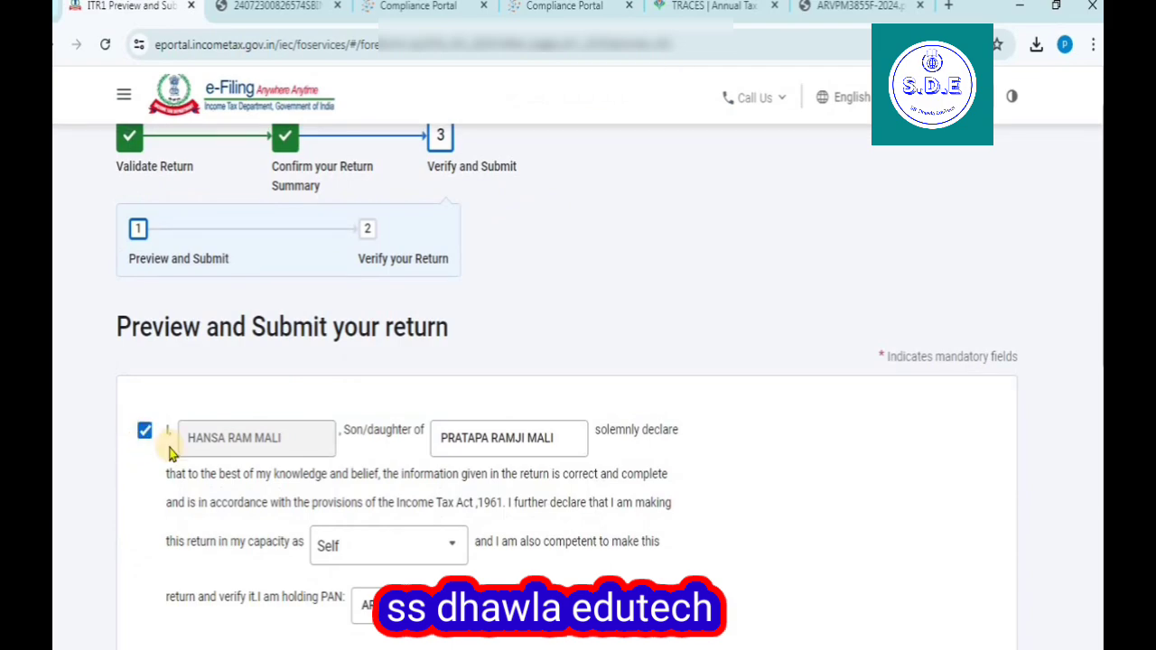
scroll(676, 542, "down", 7)
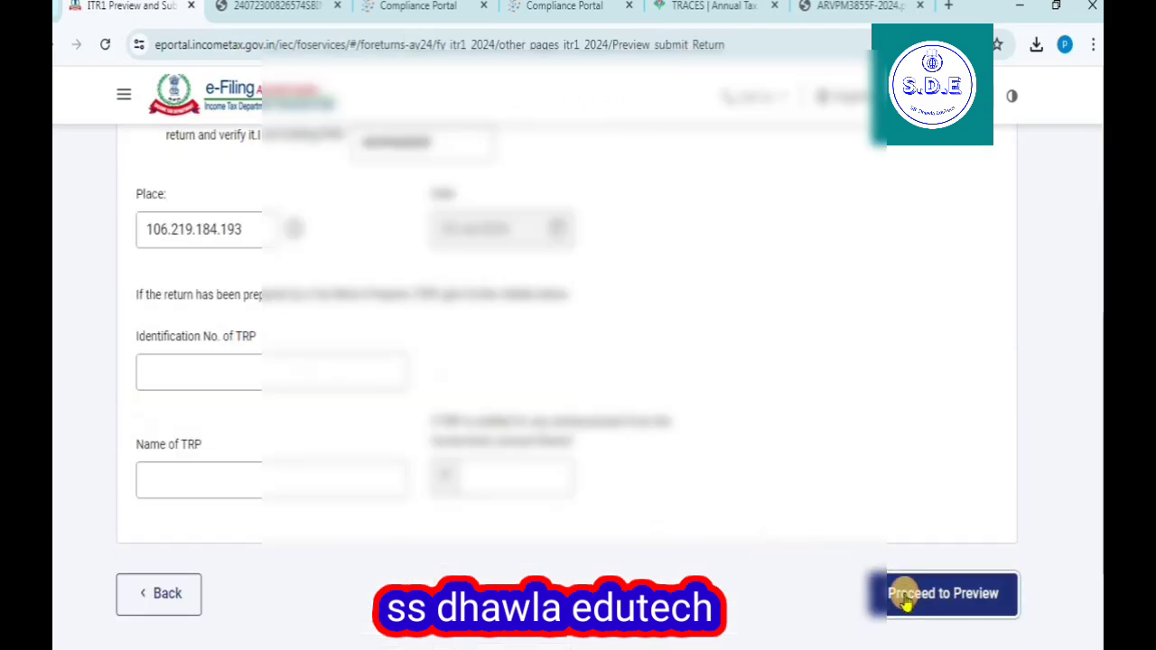
left_click(903, 596)
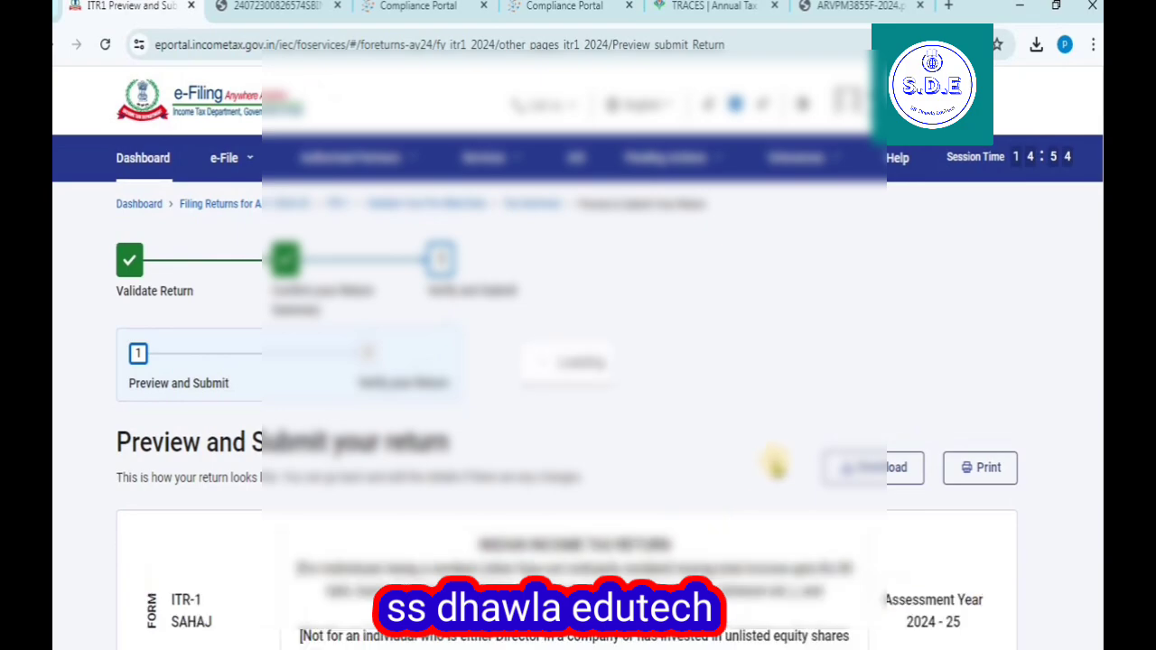
Review the ITR-1 preview down to Verification: ₹1,100 self-assessment tax, ₹78,000 TDS, ₹130 refund
scroll(1042, 475, "down", 7)
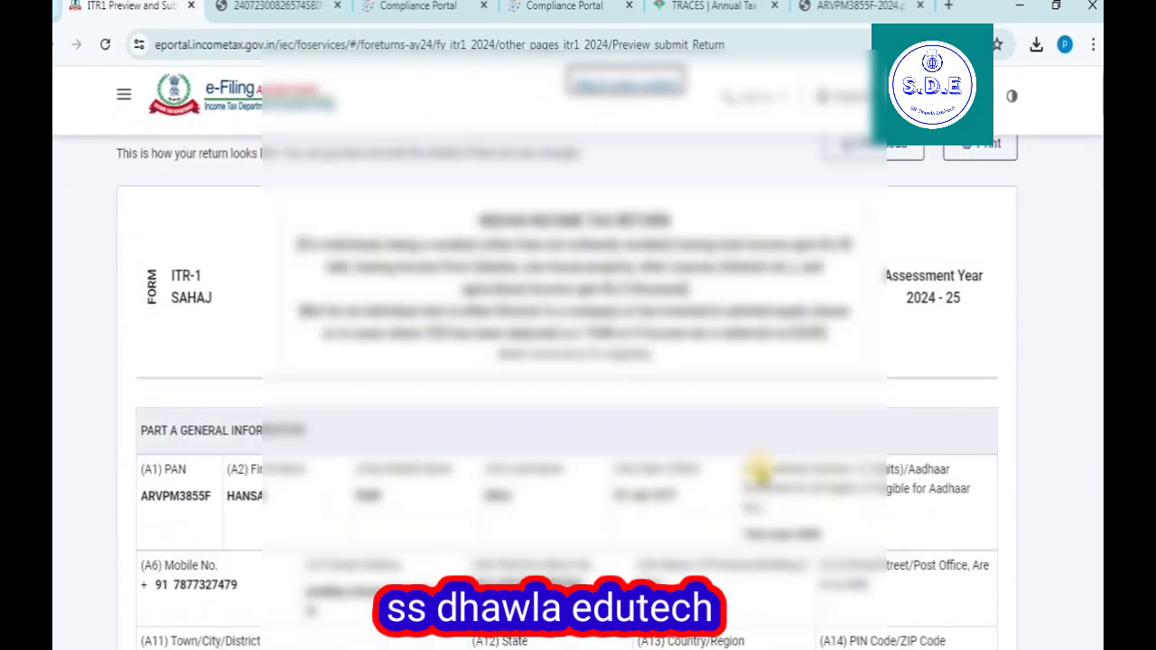
scroll(813, 416, "down", 6)
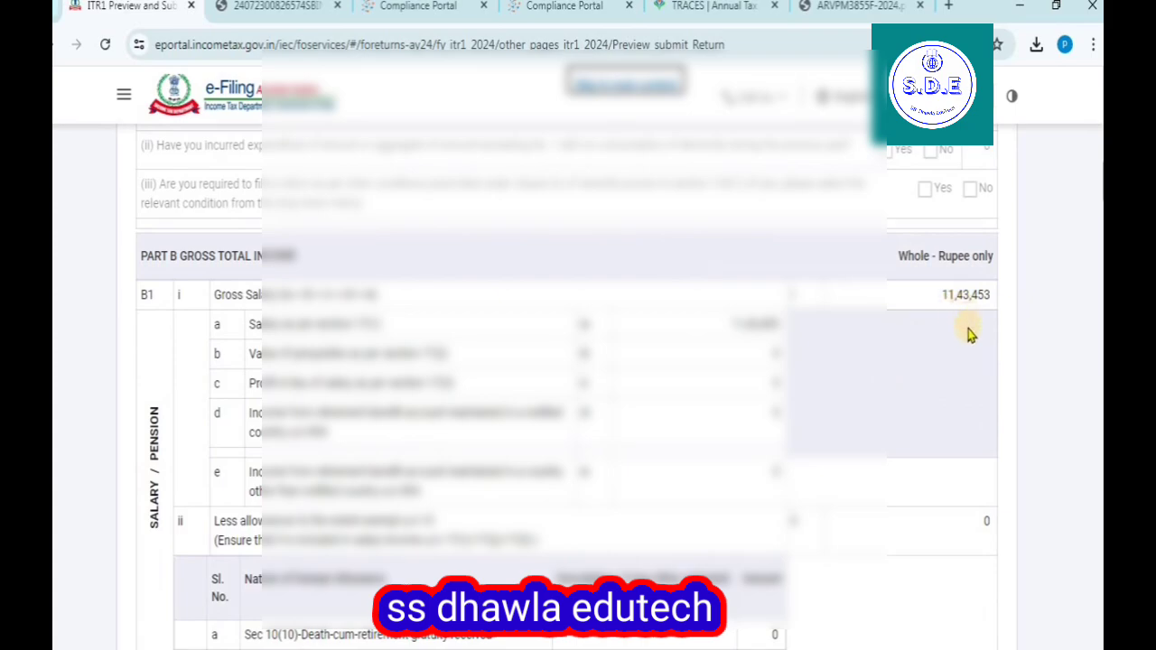
scroll(968, 334, "down", 5)
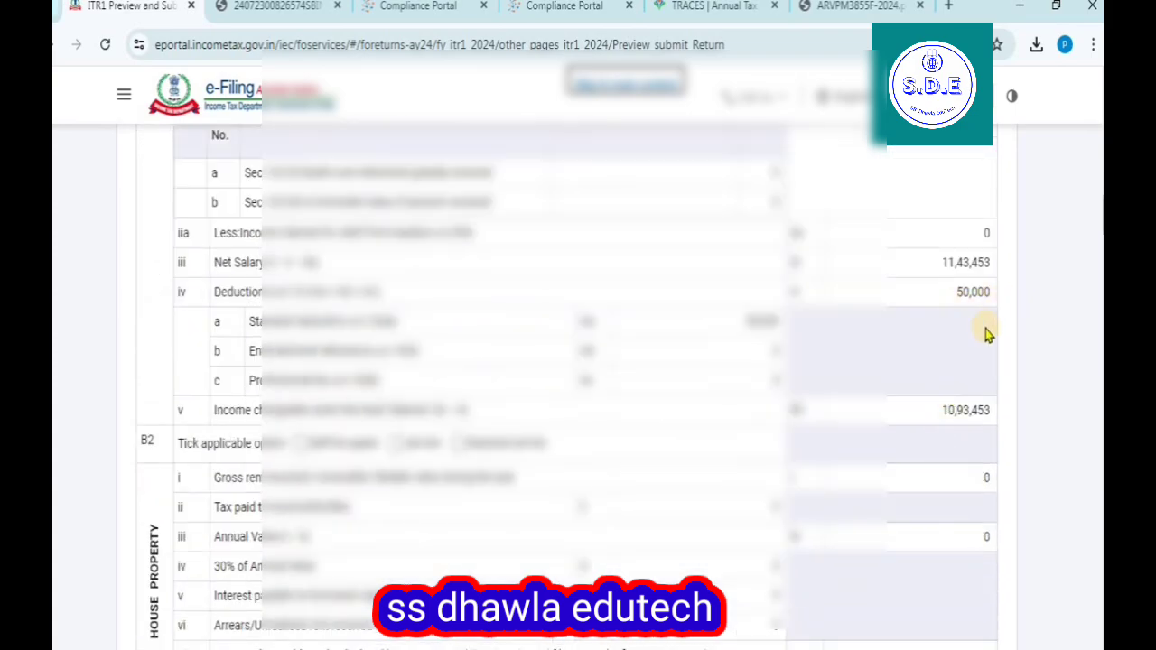
scroll(934, 276, "down", 2)
scroll(1002, 325, "down", 2)
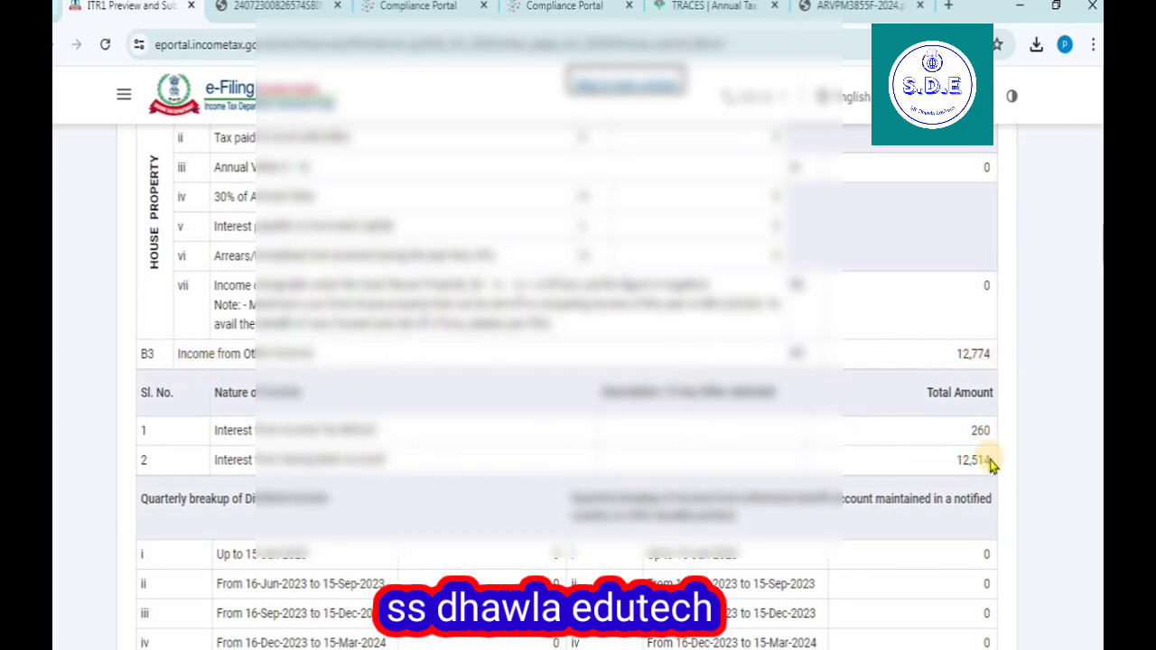
scroll(988, 476, "down", 14)
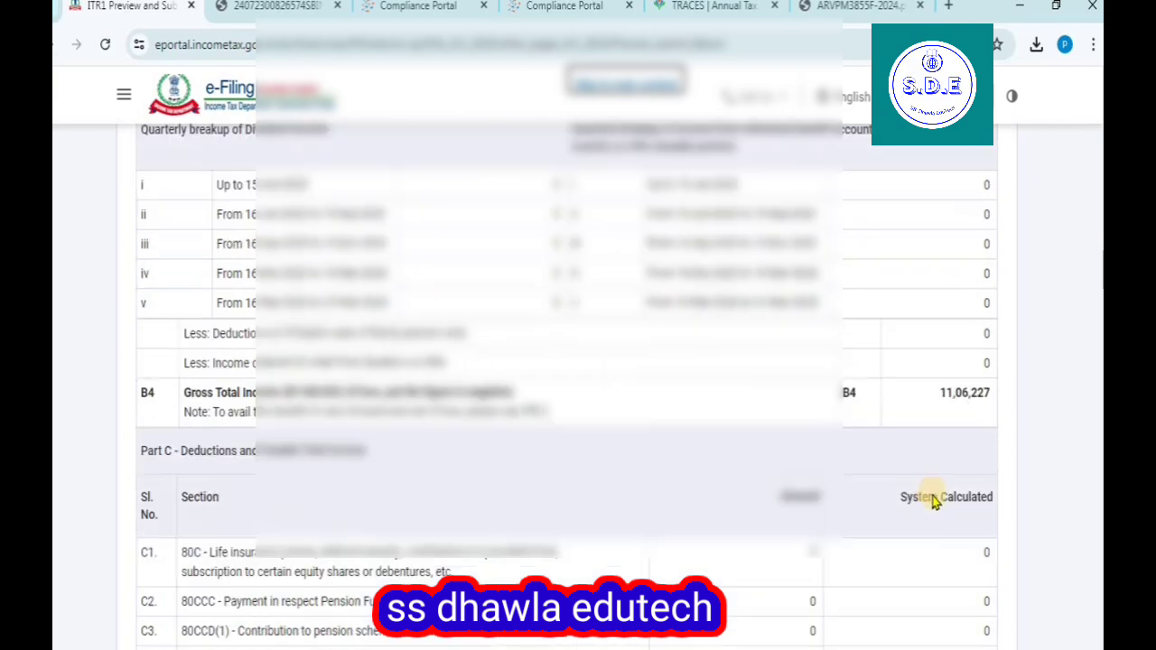
scroll(935, 503, "down", 14)
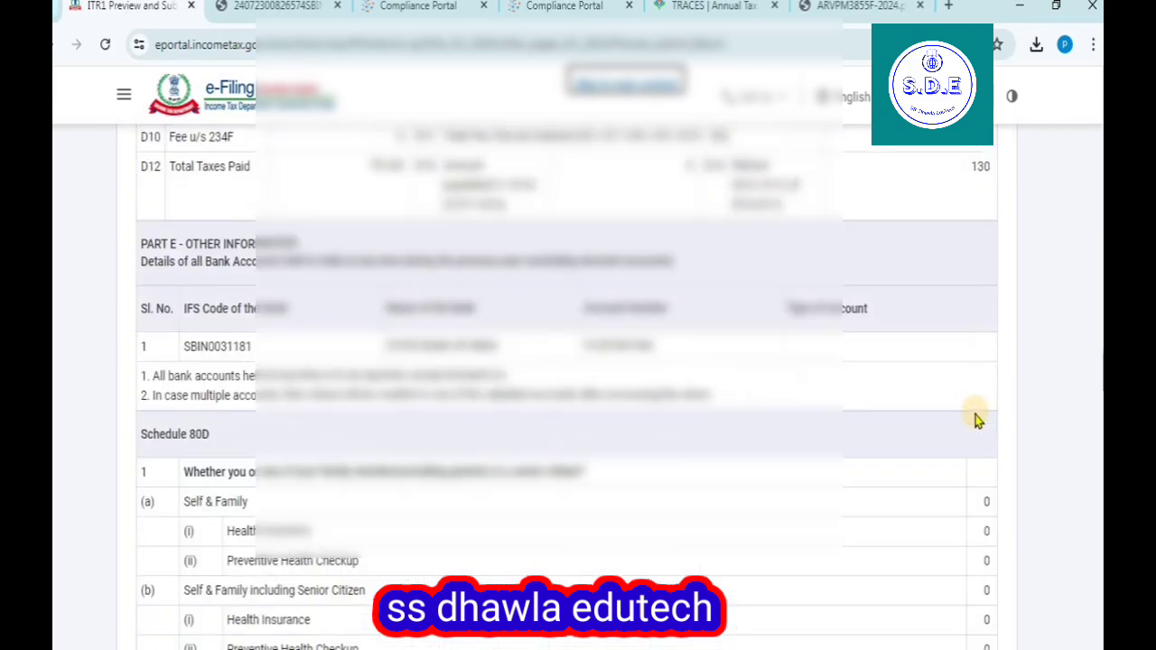
scroll(966, 498, "down", 15)
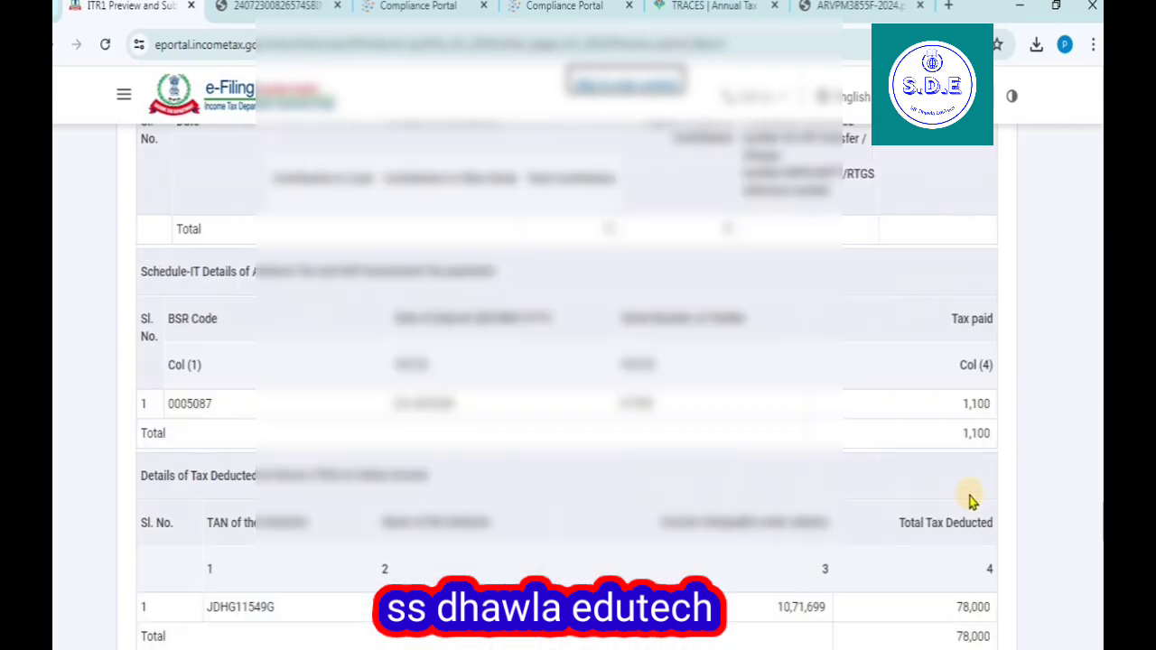
scroll(972, 493, "down", 5)
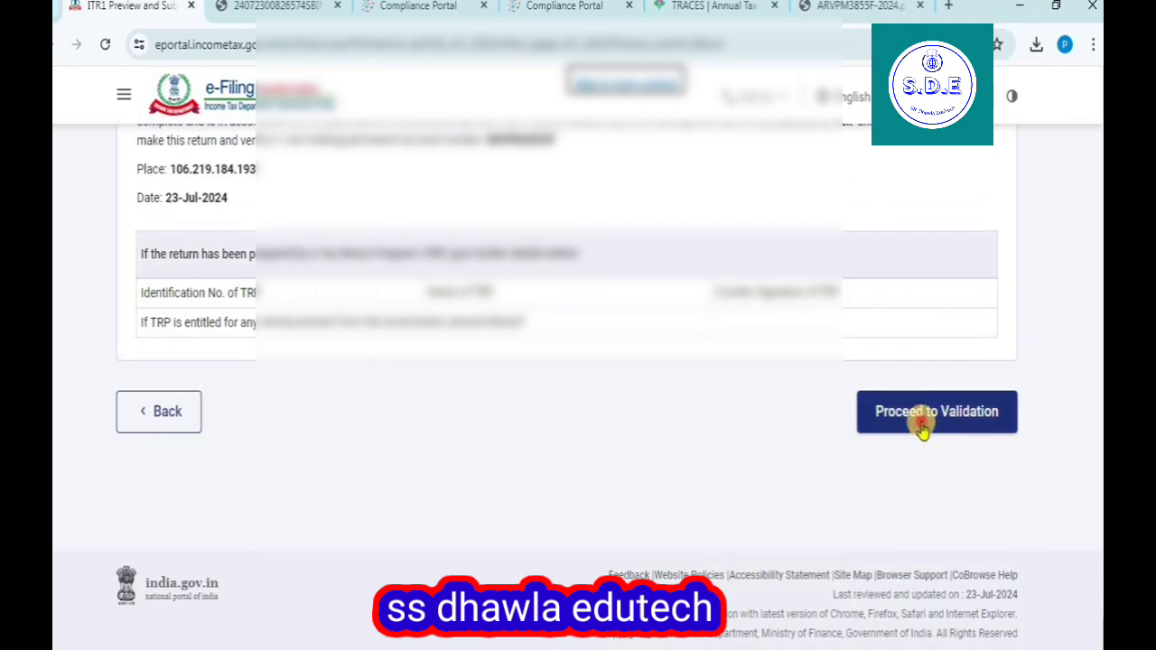
Run validation, open the first error, and delete the empty 89A Country/Region entry
left_click(921, 426)
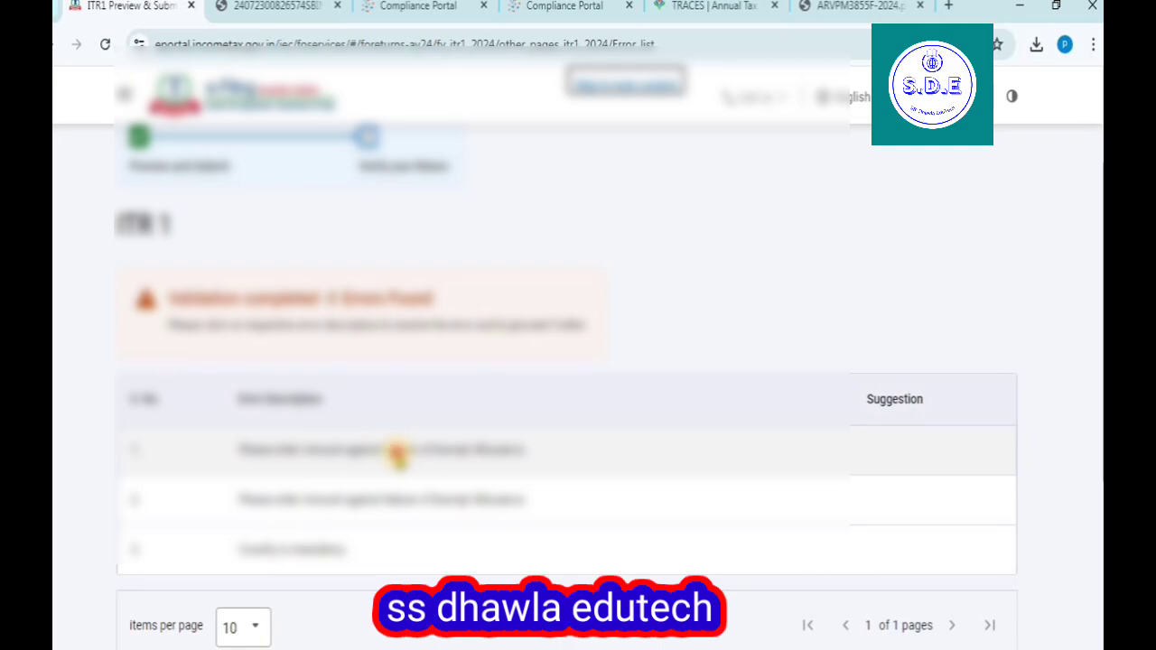
left_click(397, 452)
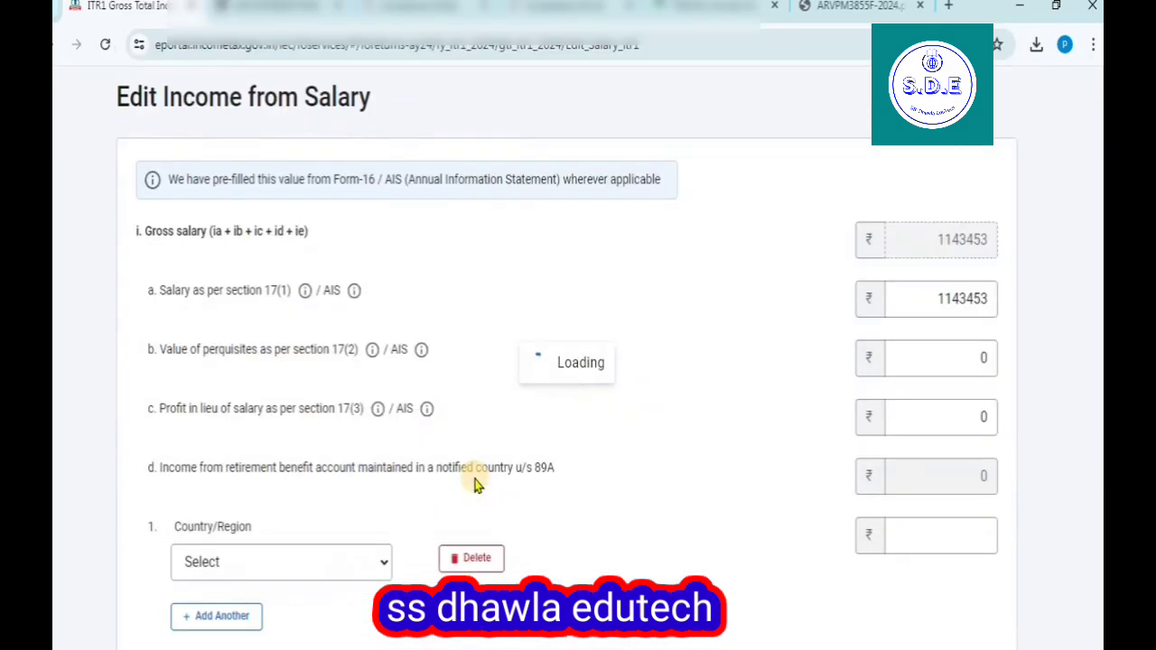
left_click(278, 565)
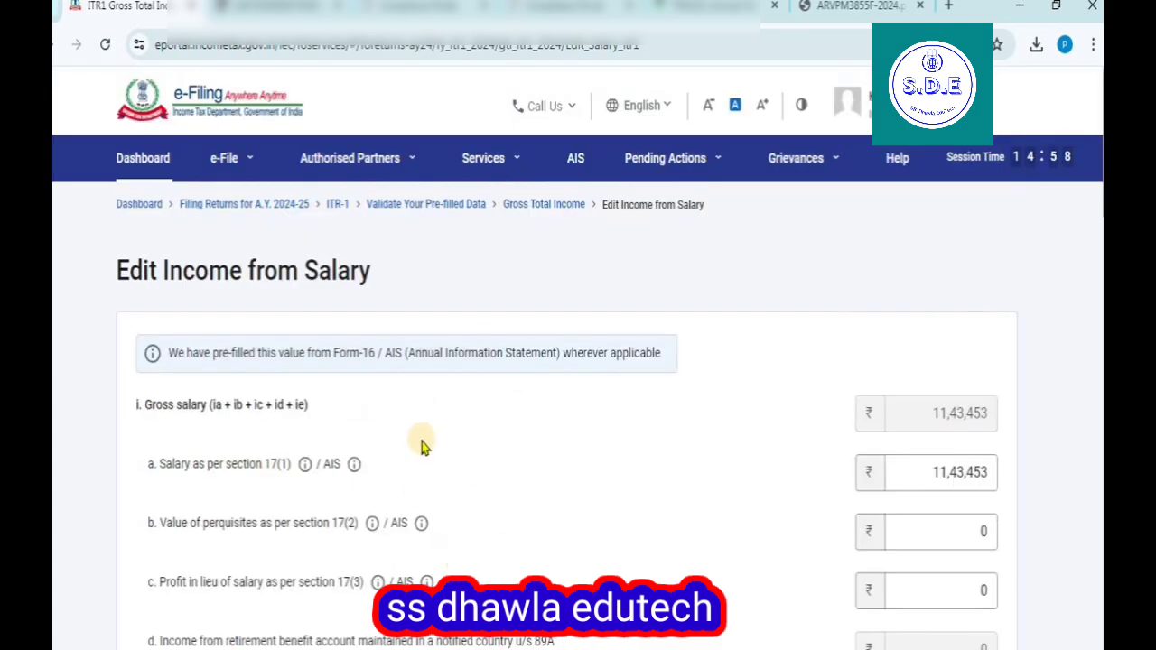
scroll(420, 444, "down", 5)
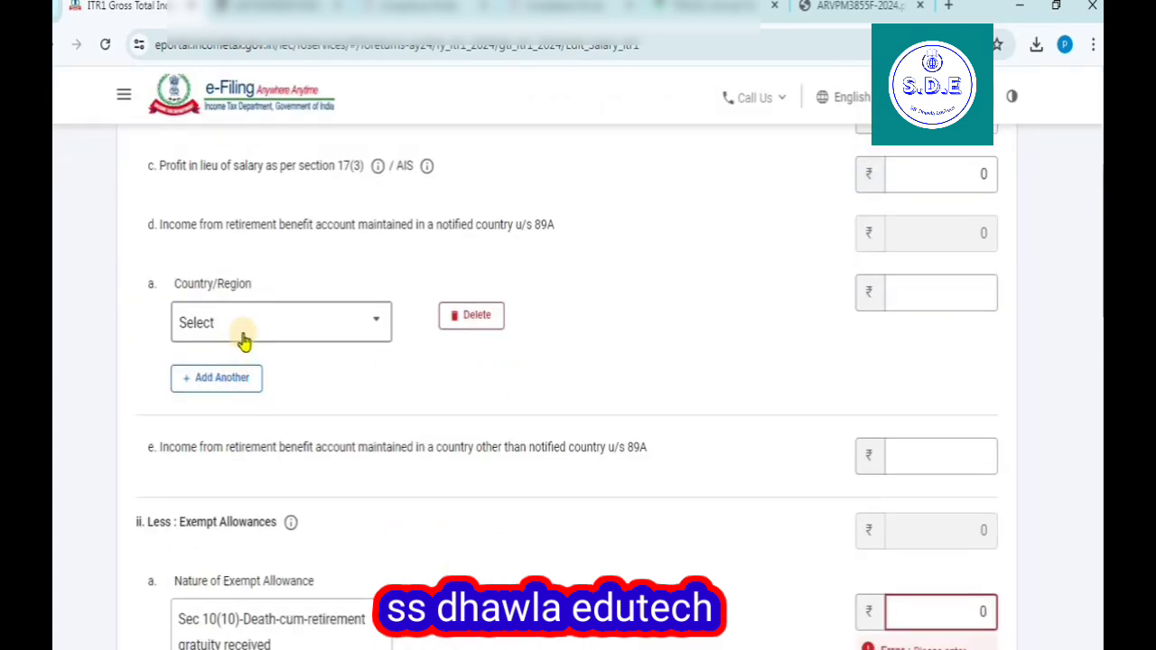
left_click(244, 337)
left_click(238, 338)
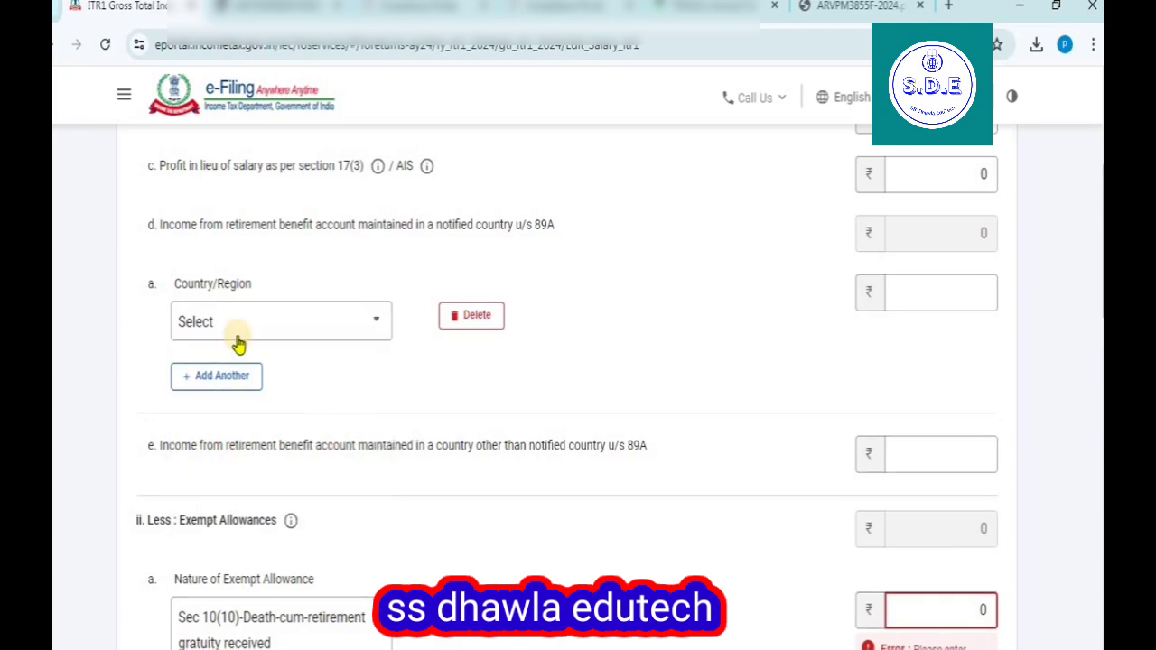
left_click(468, 324)
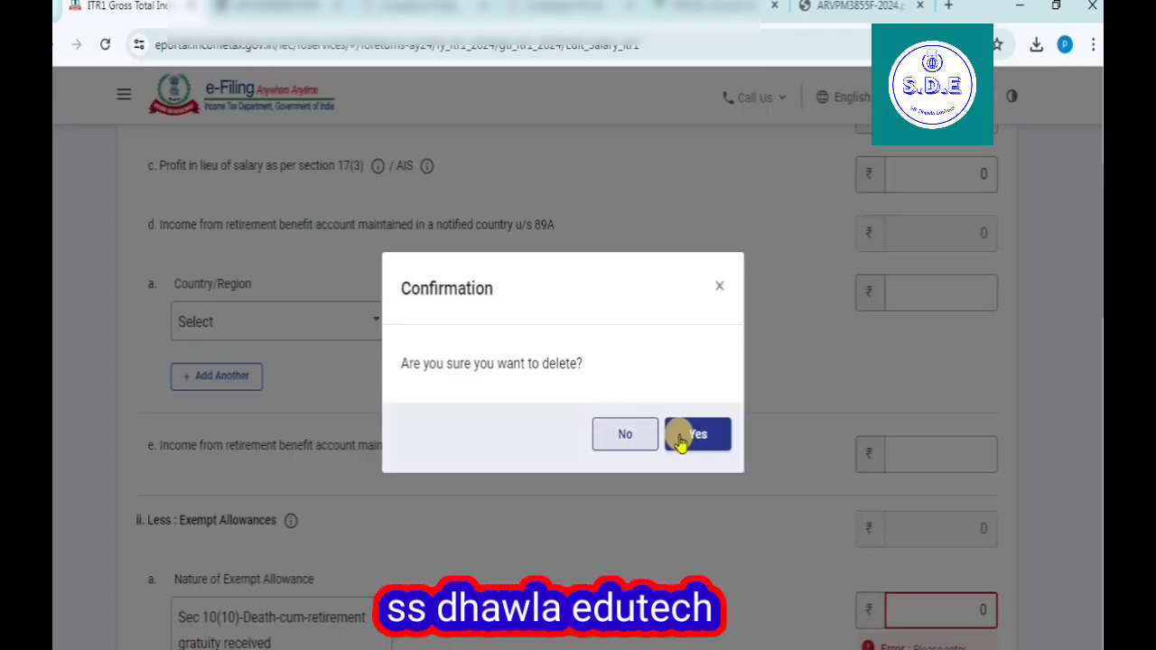
left_click(686, 441)
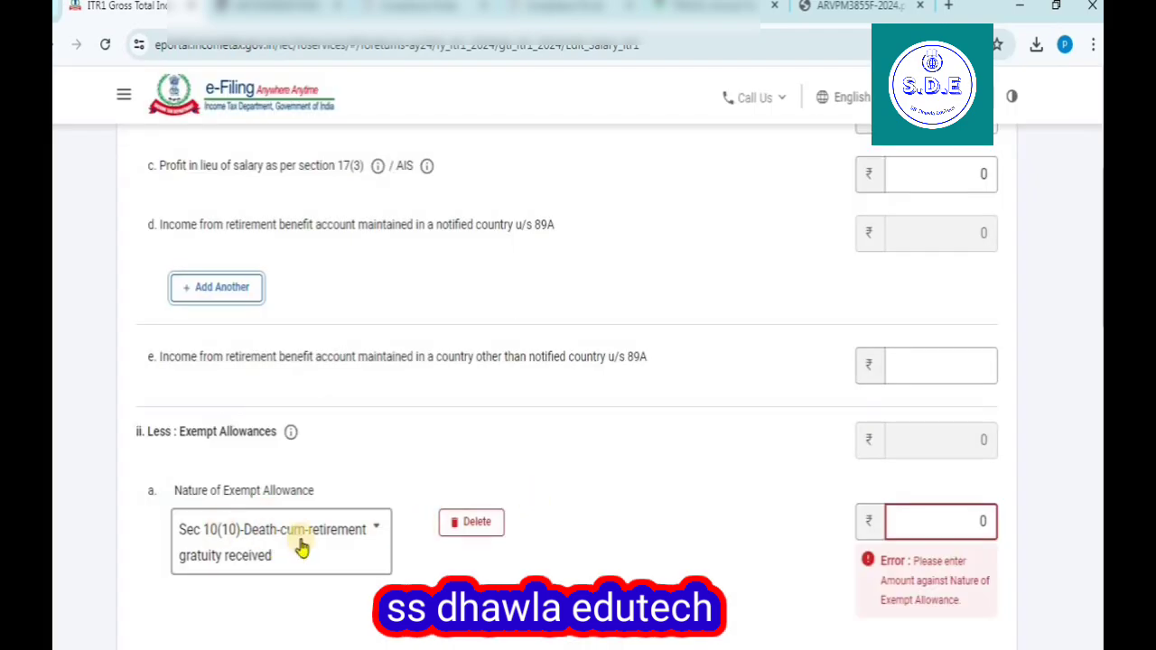
Delete both blank exempt allowance rows from salary and save the salary details
left_click(470, 522)
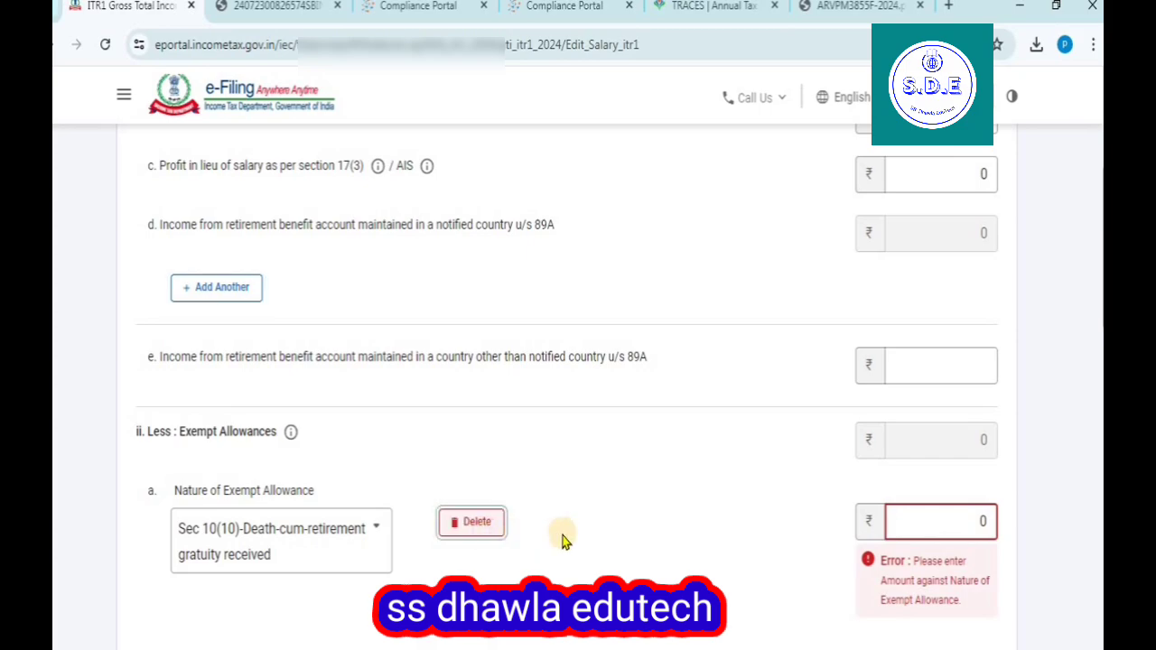
left_click(702, 437)
scroll(692, 467, "up", 6)
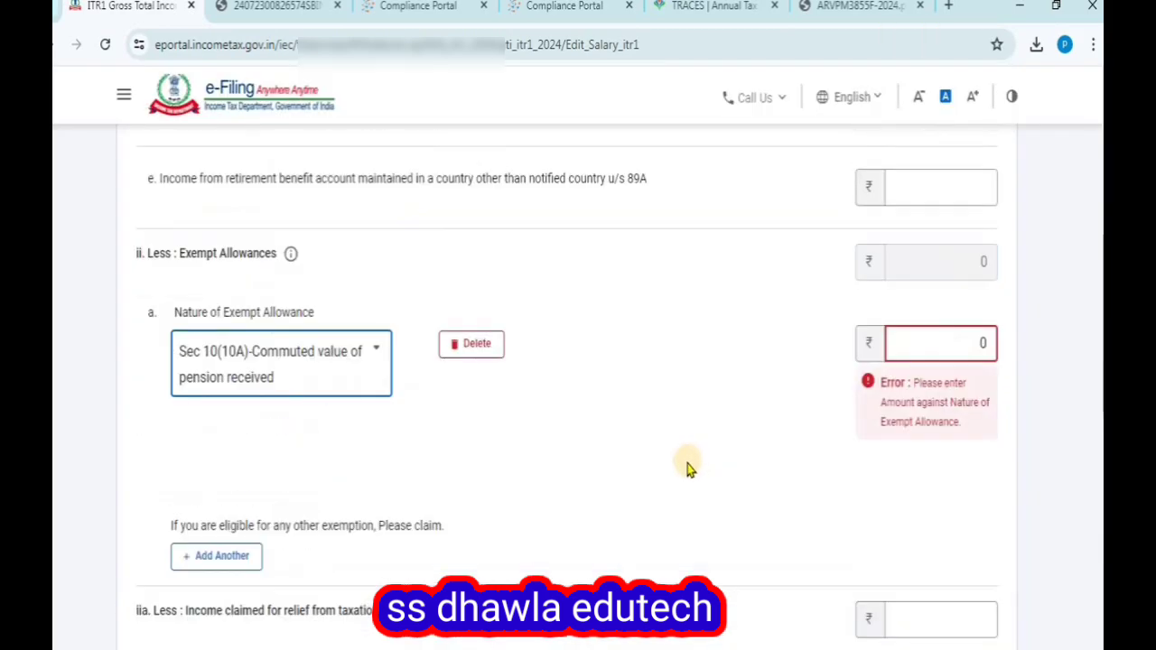
scroll(434, 569, "down", 3)
left_click(471, 351)
left_click(693, 440)
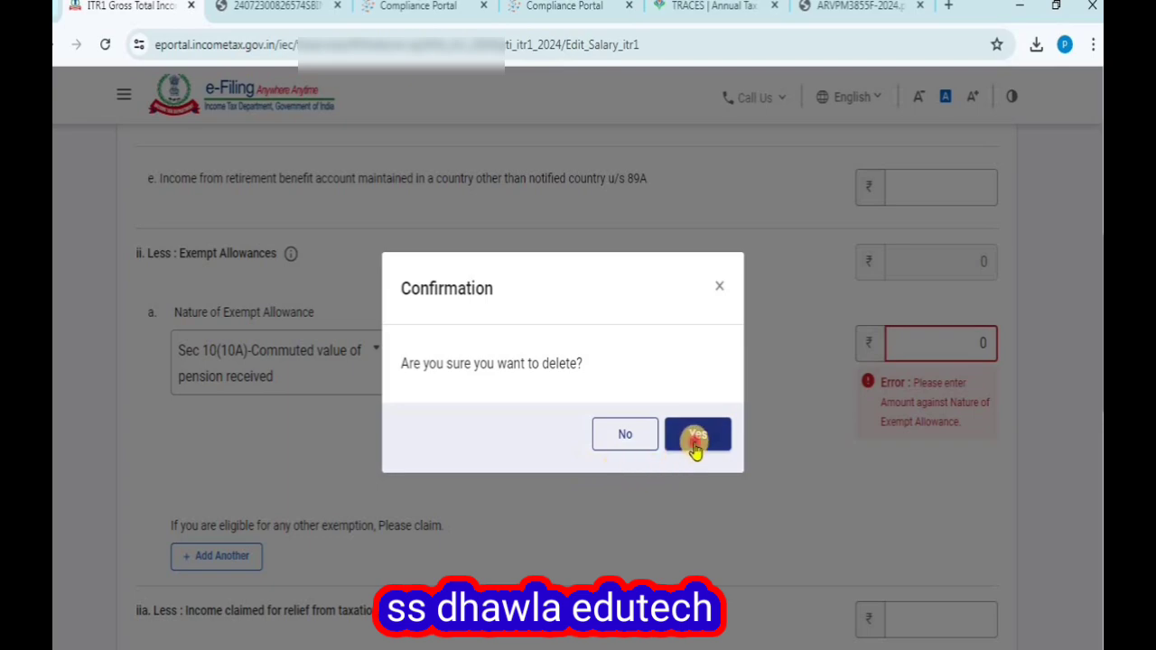
scroll(693, 448, "down", 6)
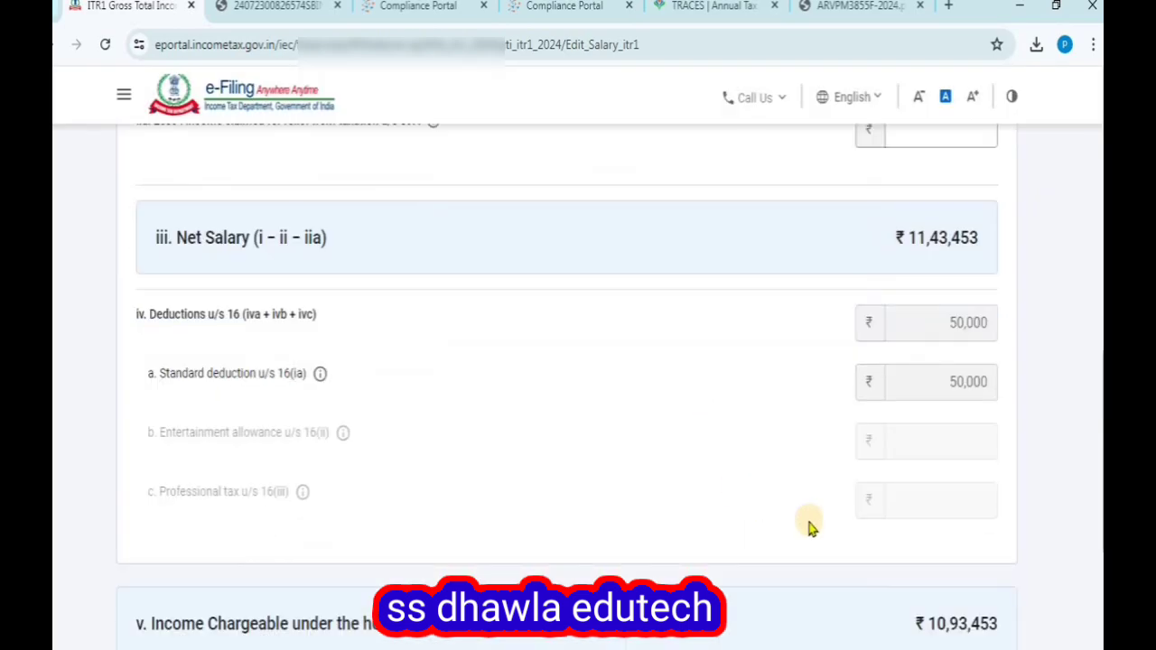
left_click(980, 417)
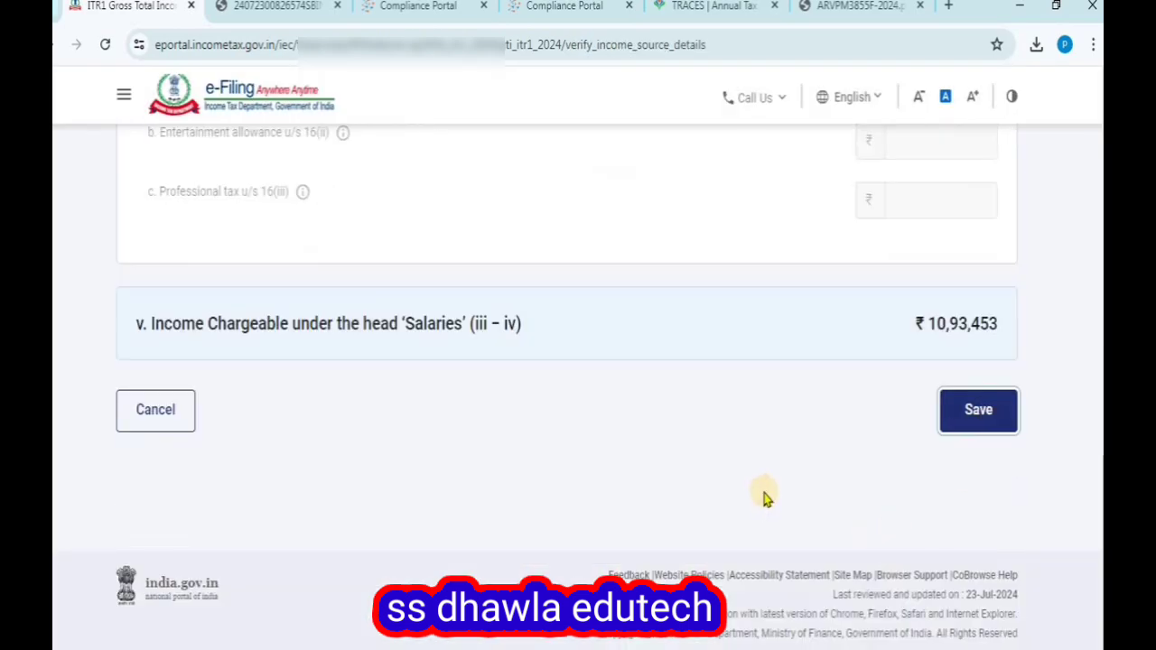
Confirm the Gross Total Income figures with ₹10,93,453 chargeable salary
scroll(764, 495, "down", 5)
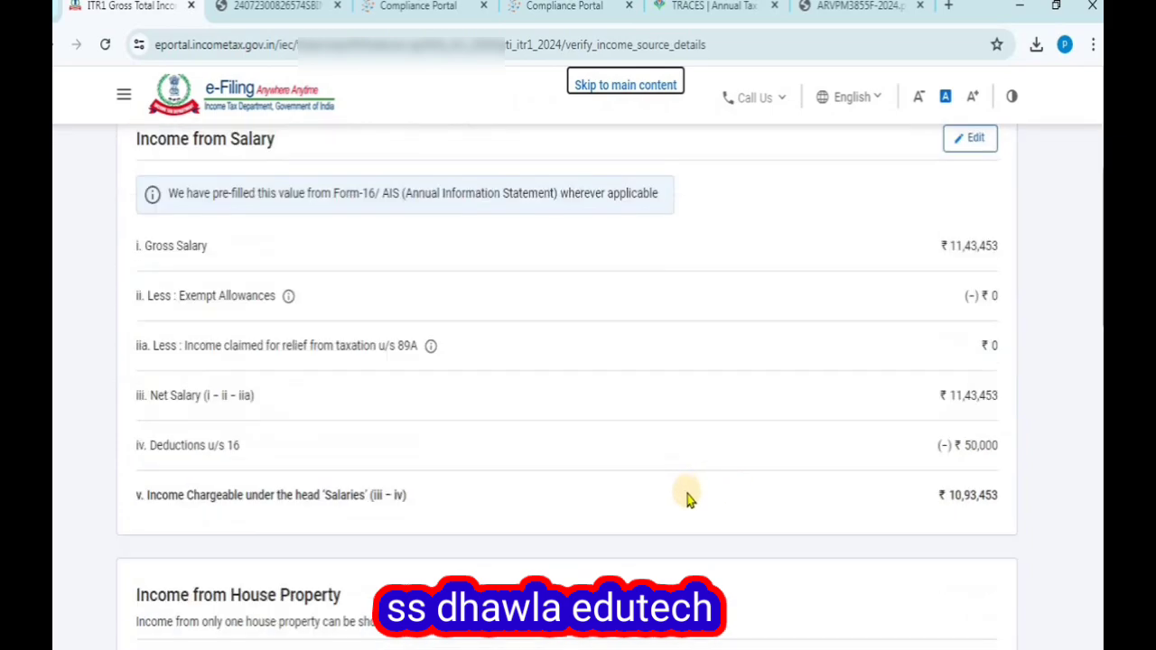
scroll(686, 499, "down", 11)
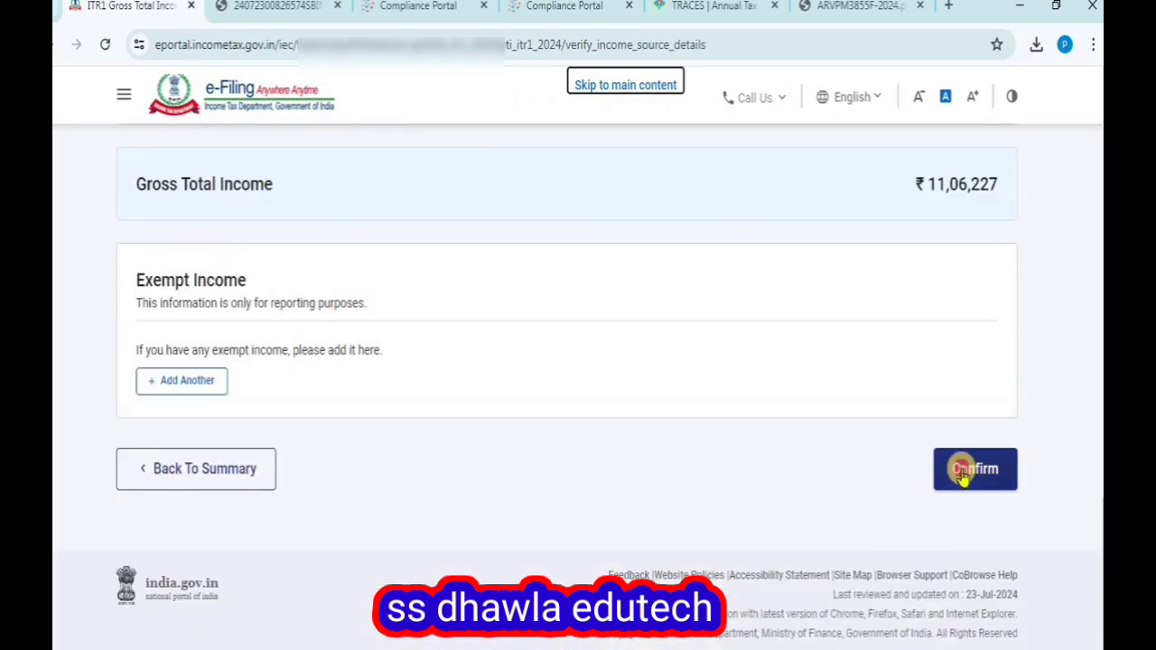
left_click(962, 471)
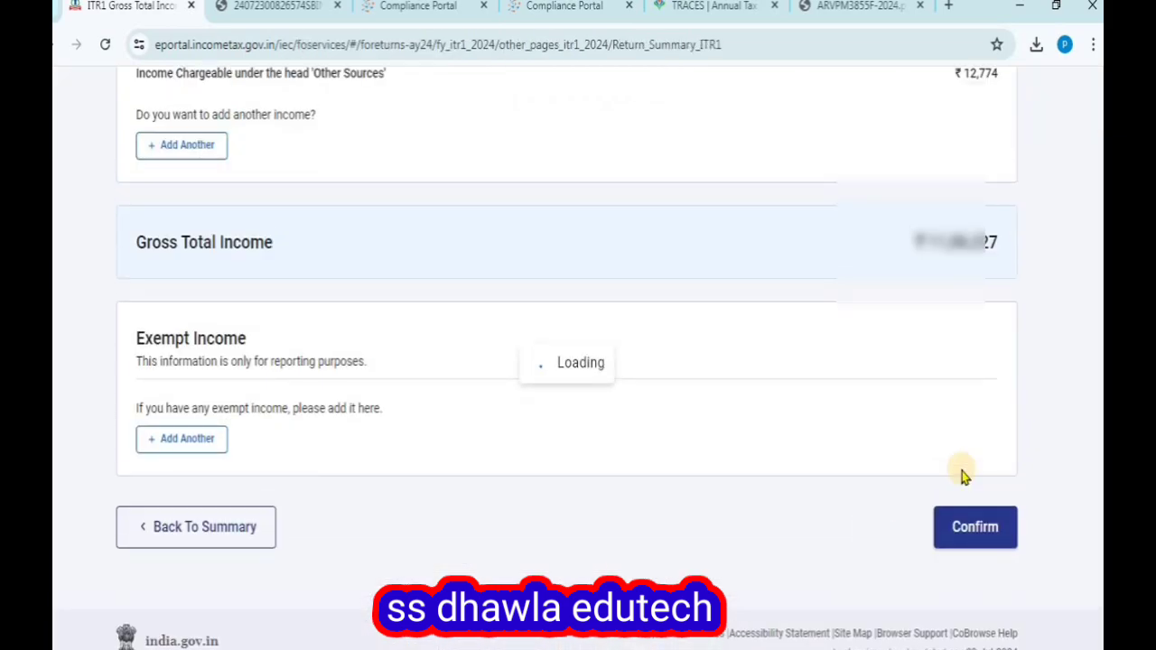
Check Tax Paid and Total Tax Liability in the Return Summary and move to the Tax Summary
scroll(903, 474, "down", 8)
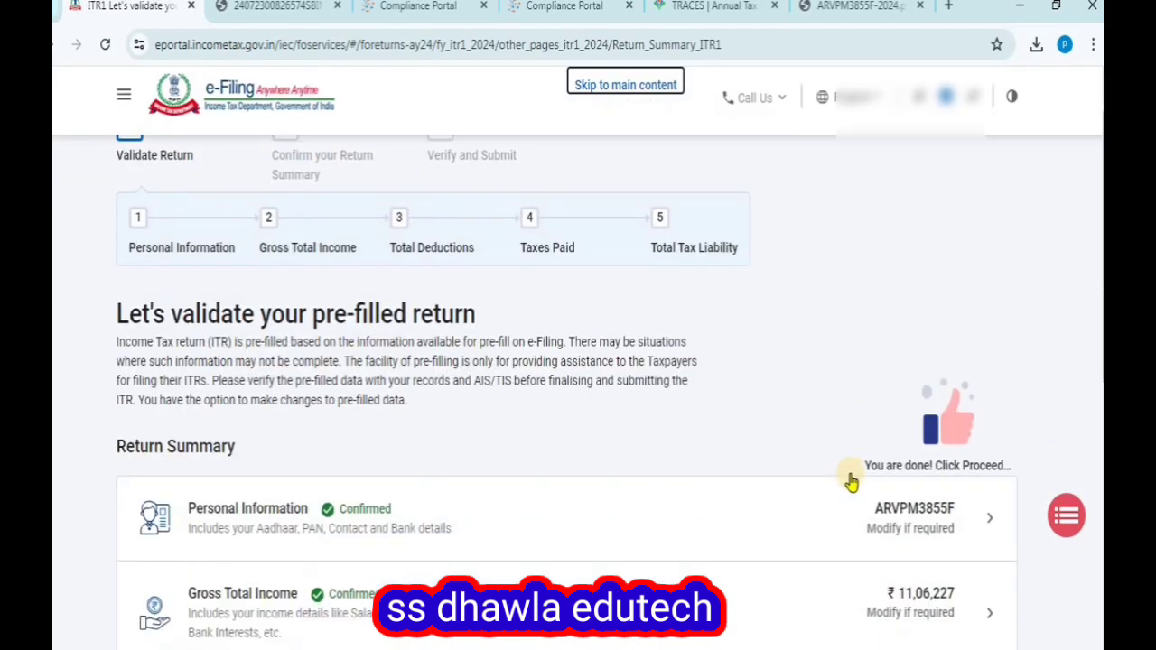
scroll(905, 361, "up", 2)
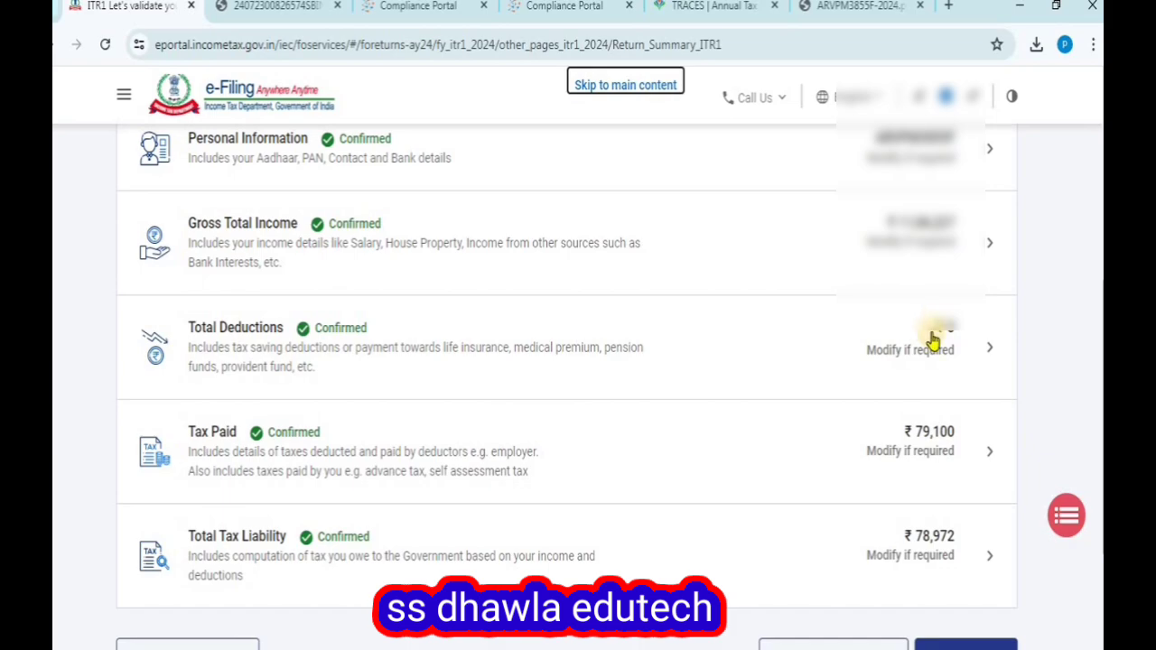
scroll(947, 397, "down", 1)
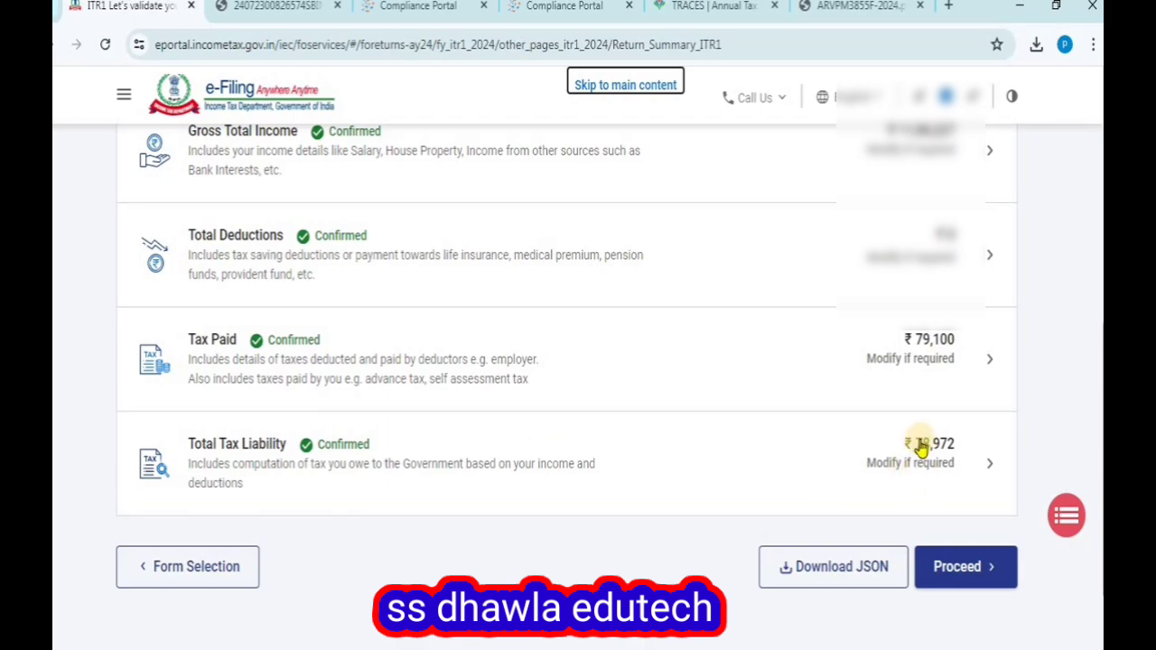
left_click(974, 580)
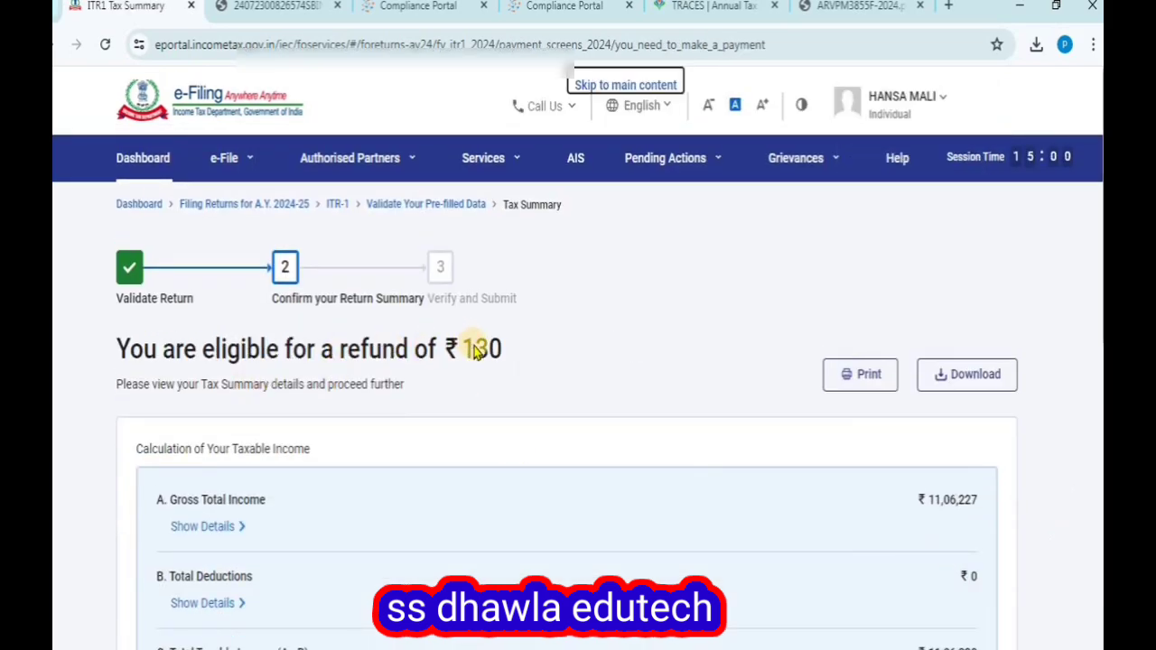
Preview the complete ITR-1 from the declaration onward and submit it for verification
scroll(490, 364, "down", 2)
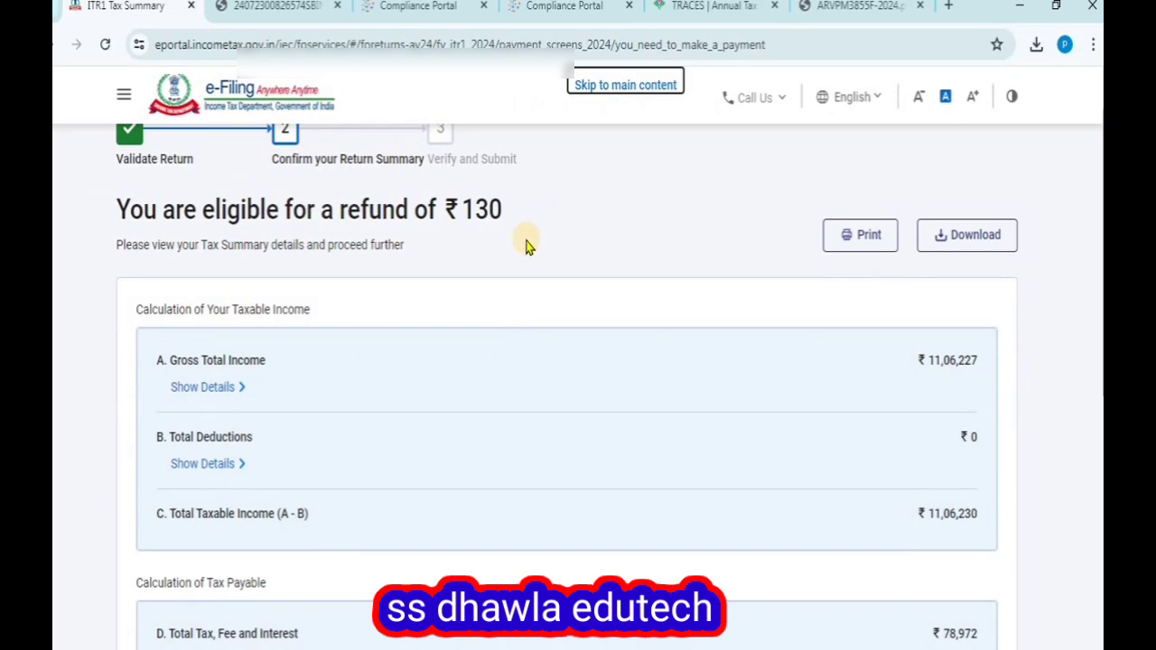
scroll(567, 283, "down", 6)
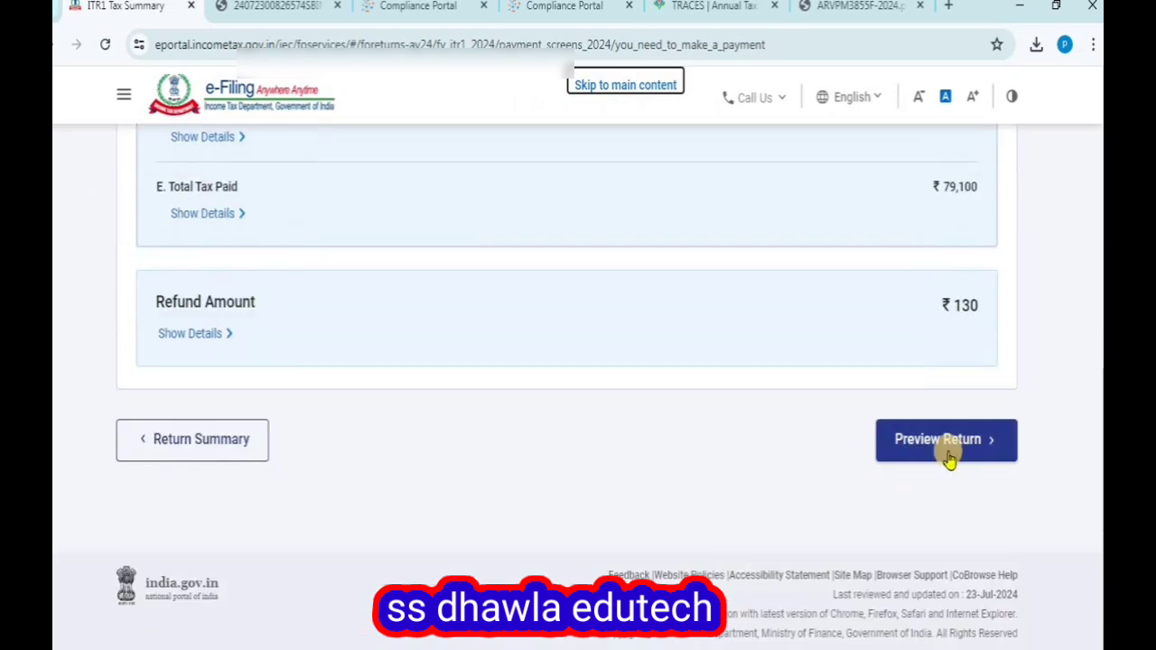
left_click(966, 442)
scroll(908, 464, "down", 4)
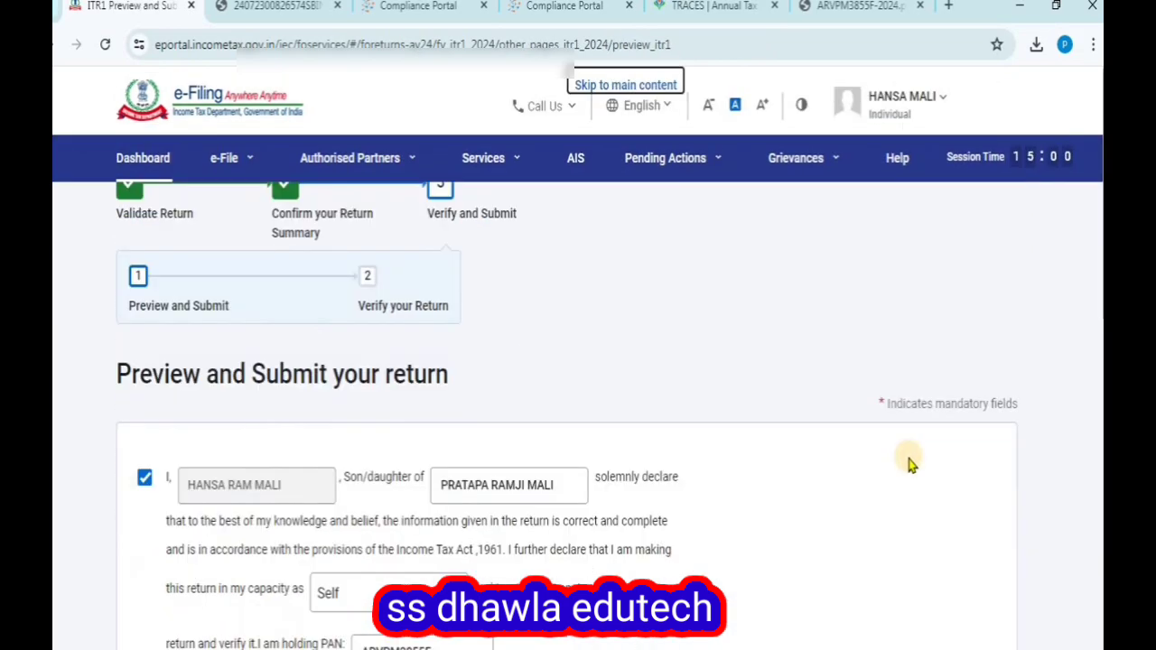
scroll(898, 478, "down", 5)
left_click(926, 422)
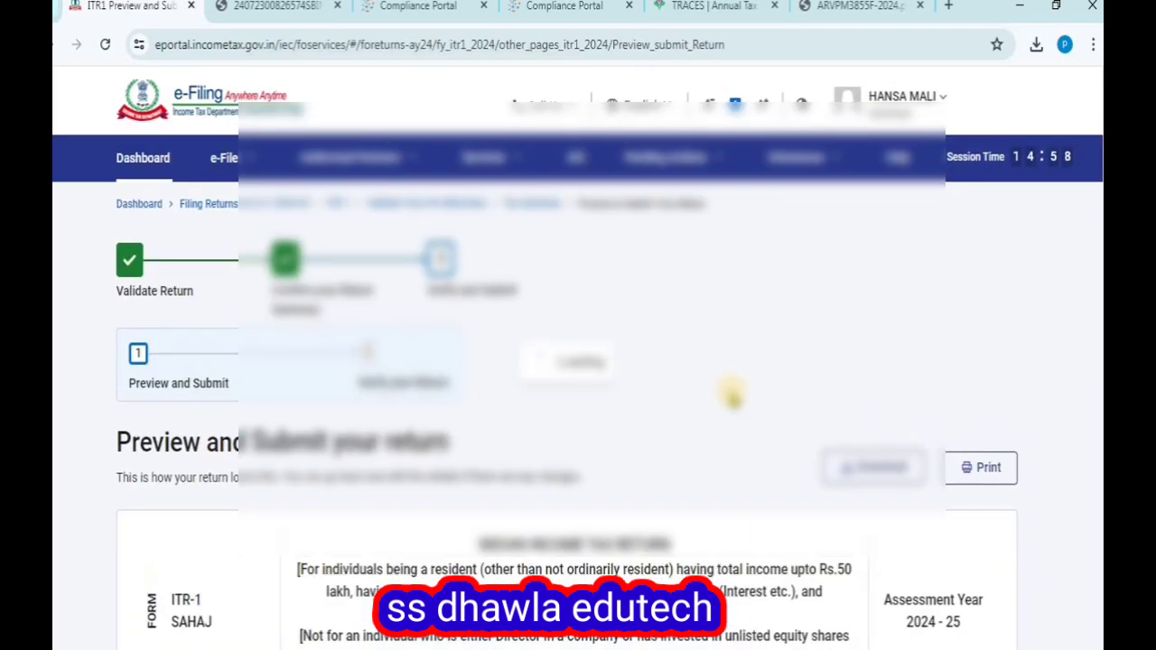
scroll(764, 407, "down", 4)
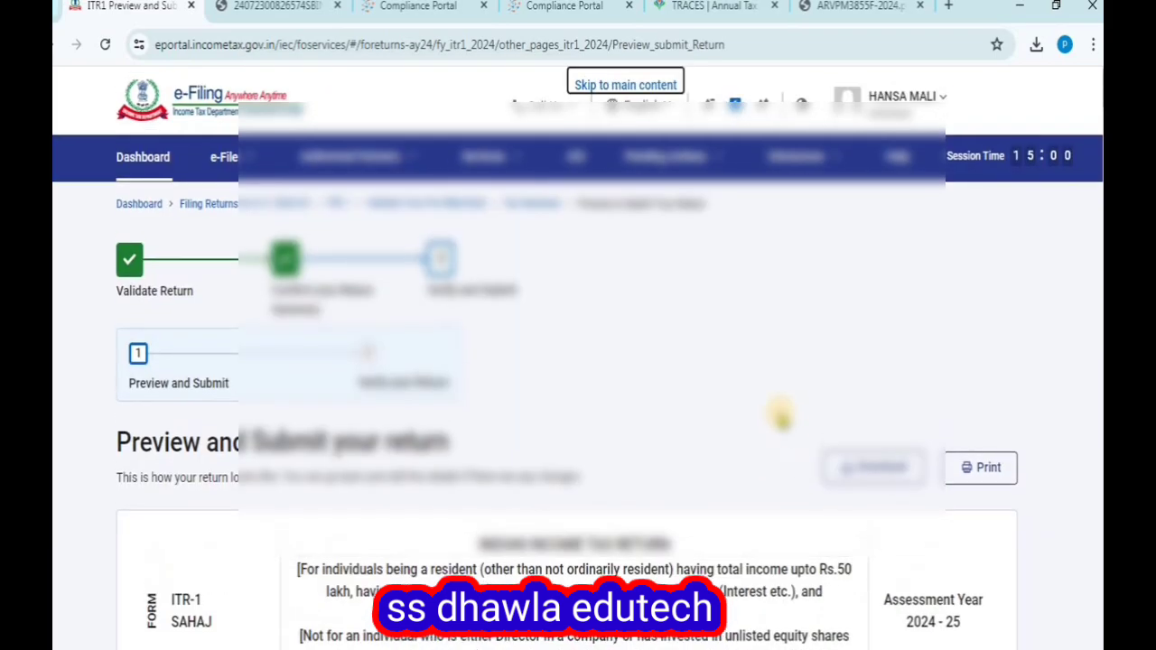
scroll(782, 416, "down", 4)
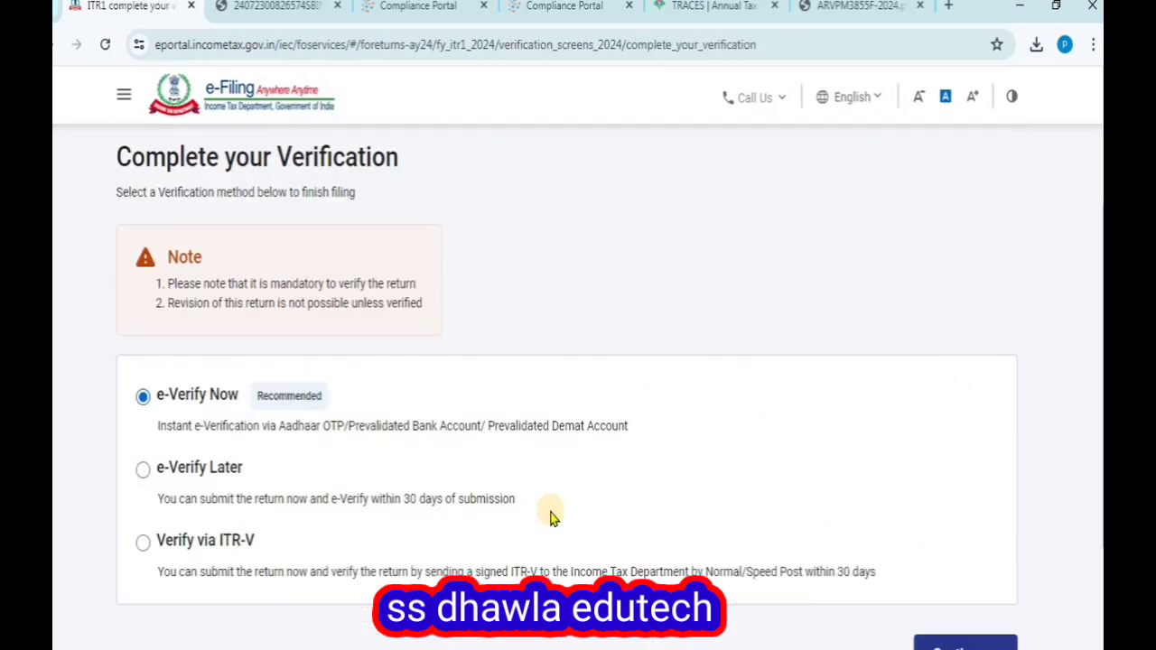
Choose e-Verify Now to verify the return immediately
left_click(142, 396)
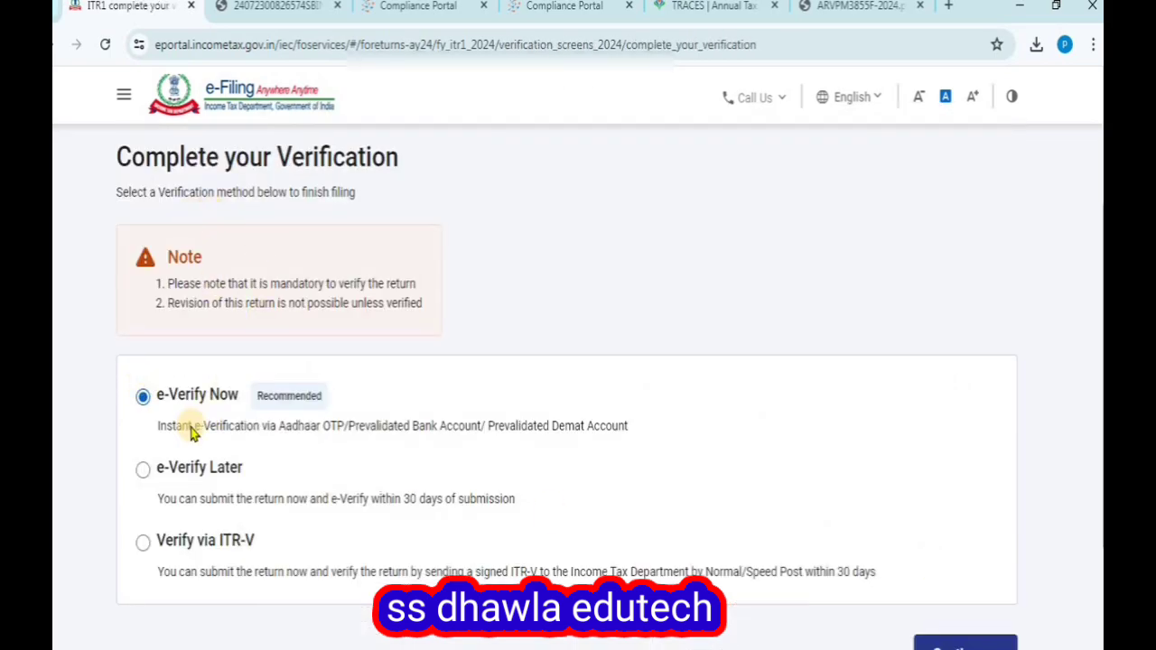
scroll(610, 531, "down", 1)
left_click(944, 561)
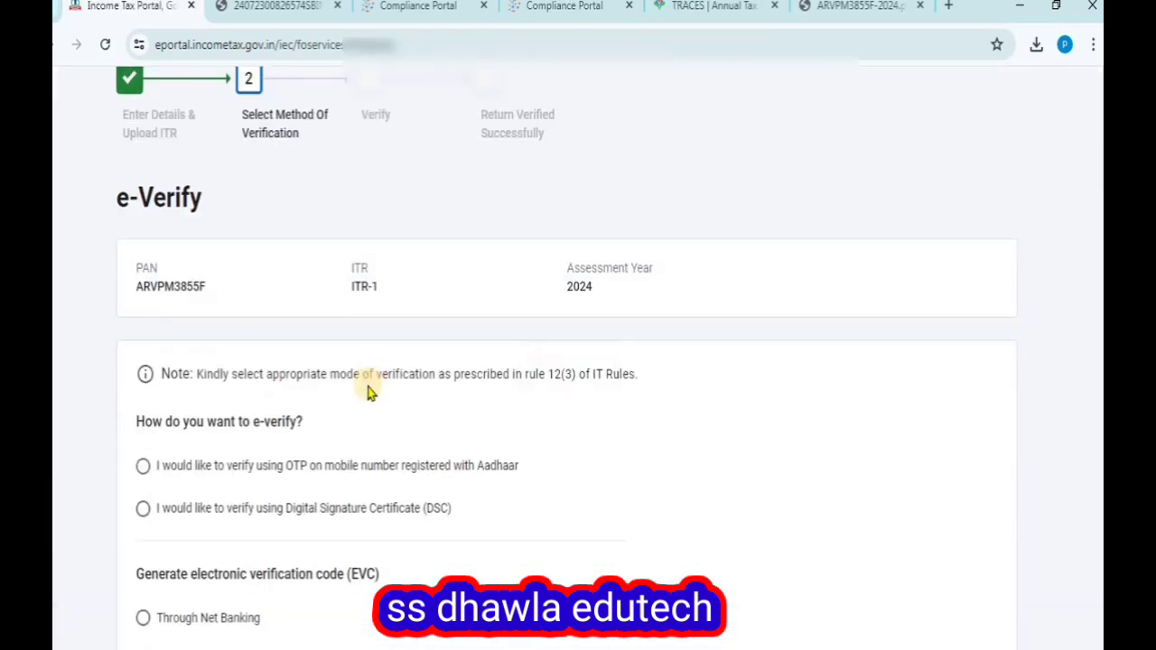
scroll(322, 558, "down", 1)
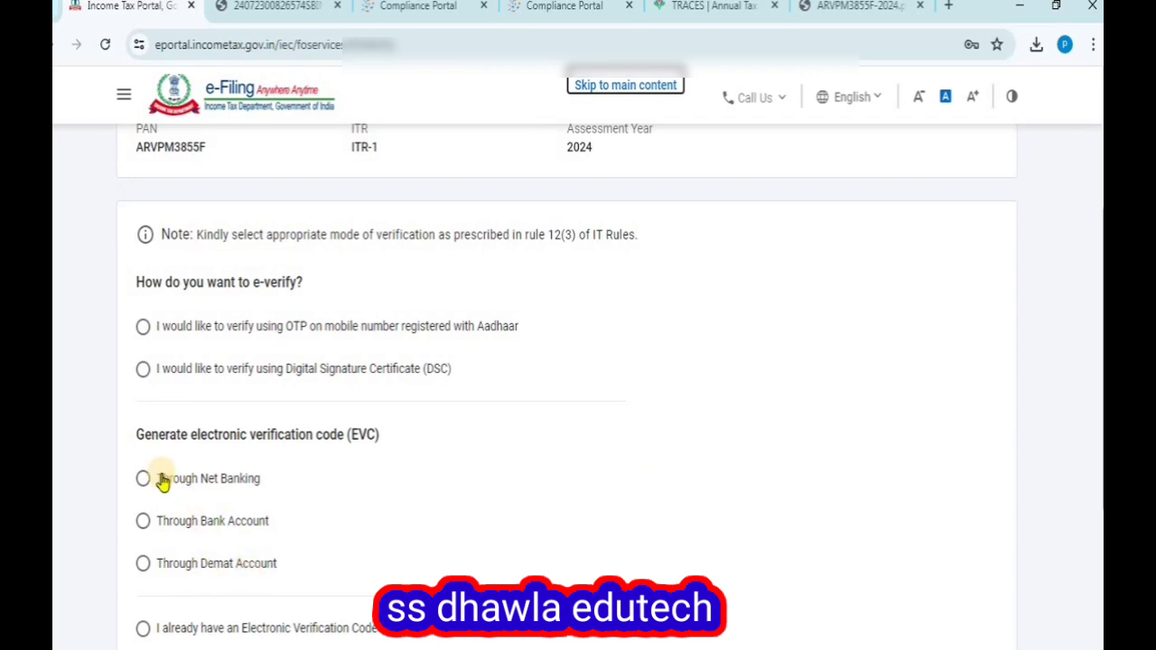
scroll(161, 483, "up", 1)
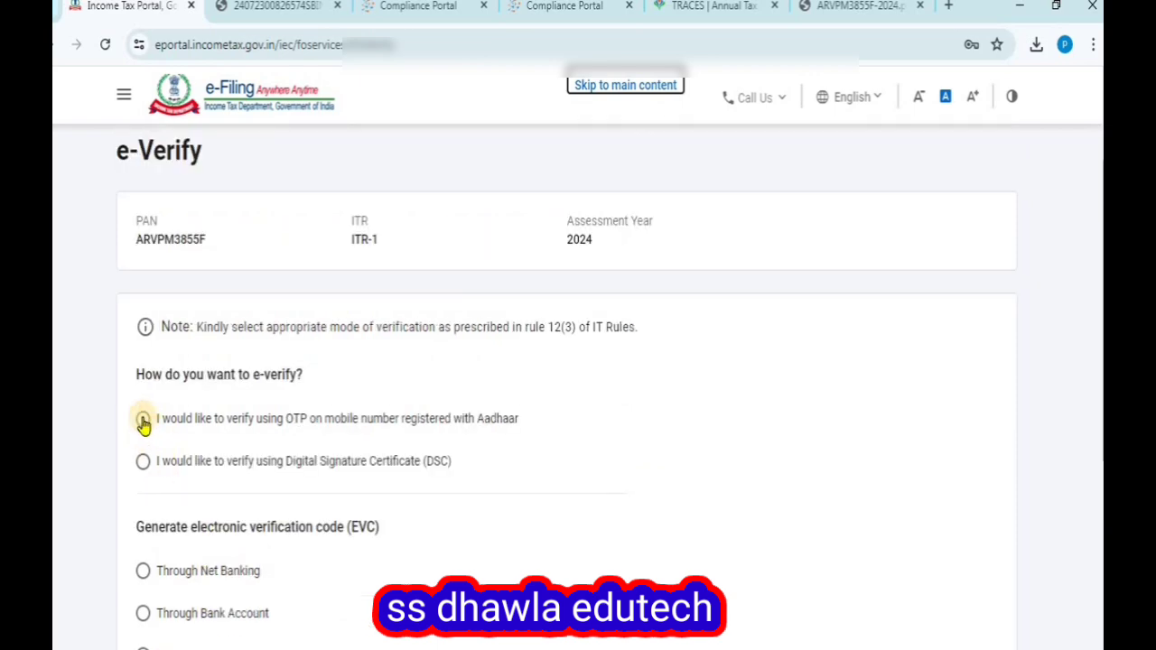
Pick the Aadhaar-registered mobile OTP option, agree to validation, and generate the Aadhaar OTP
left_click(159, 434)
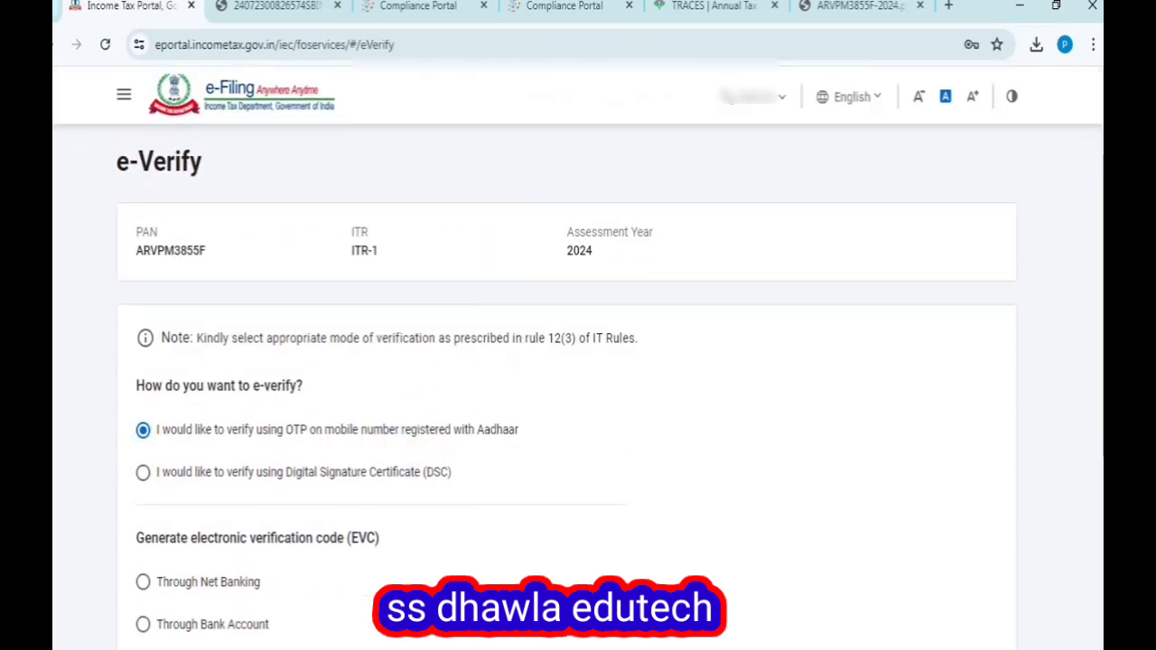
scroll(325, 442, "down", 4)
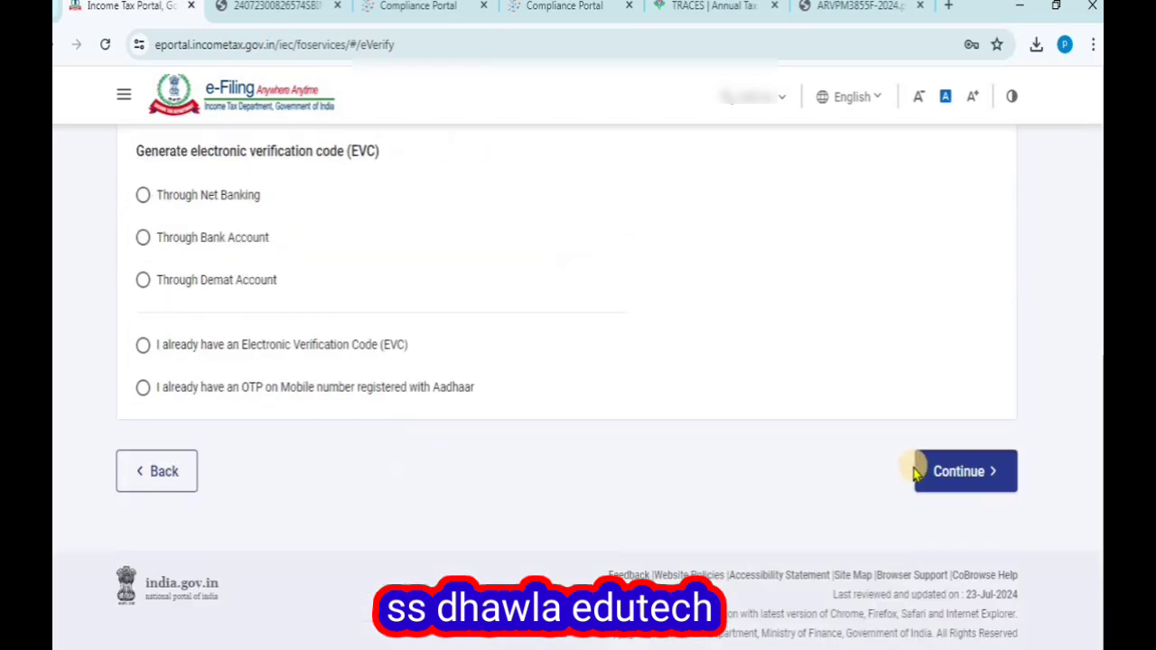
left_click(955, 474)
left_click(370, 406)
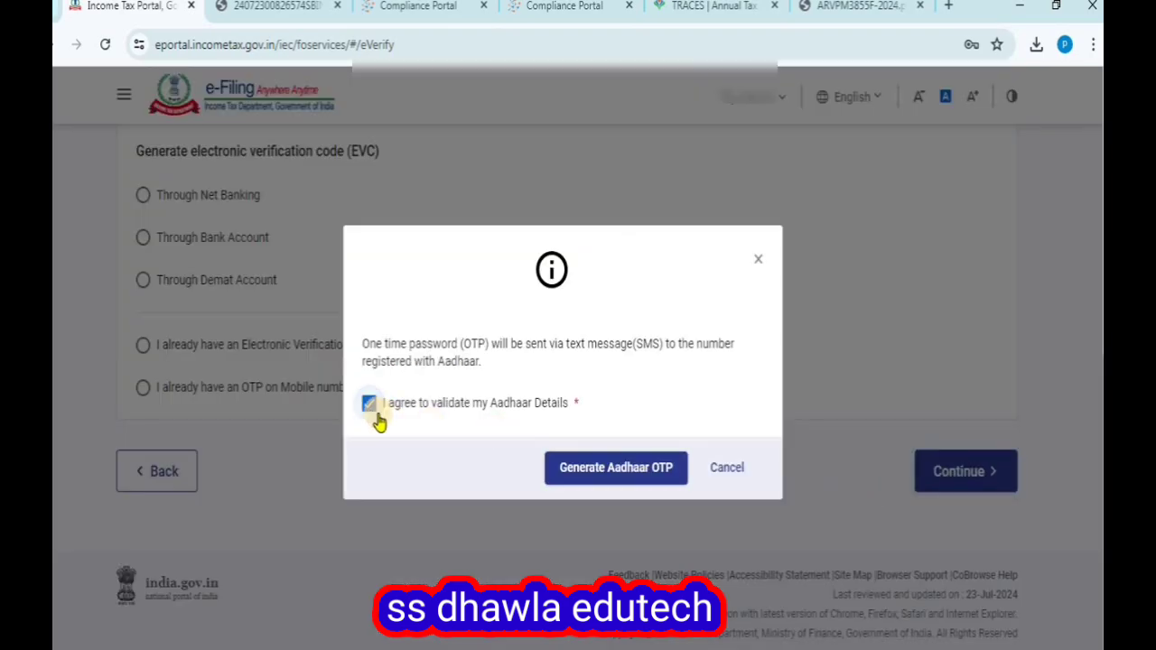
left_click(587, 472)
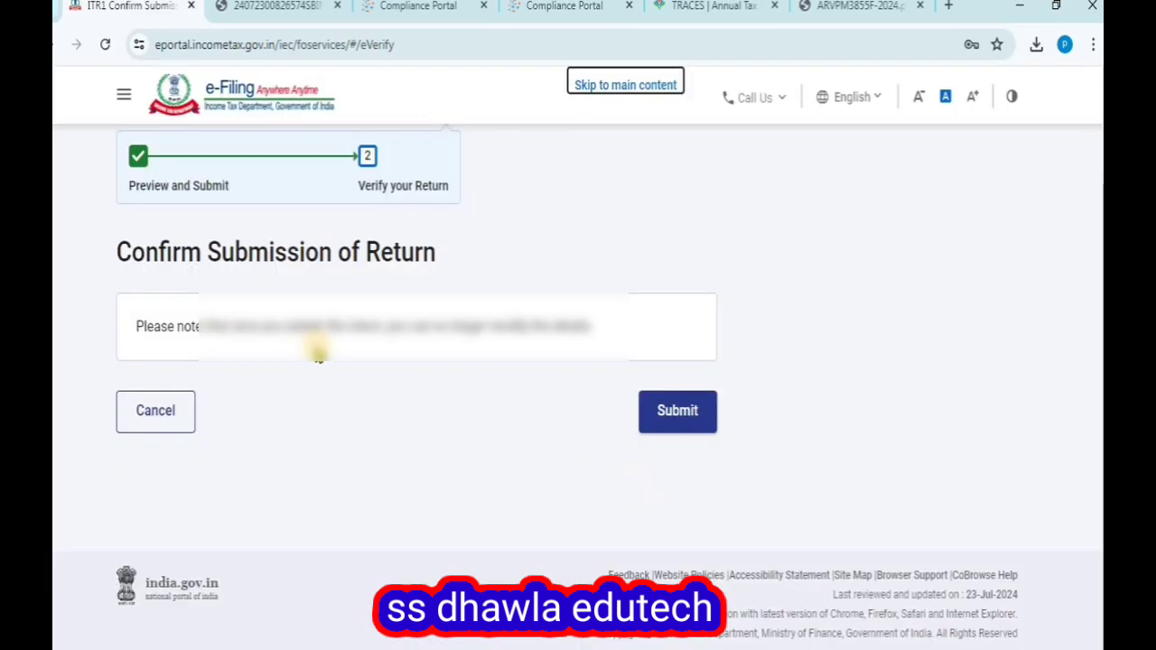
Submit the ITR-1 and download its acknowledgement receipt PDF from the downloads list
left_click(671, 425)
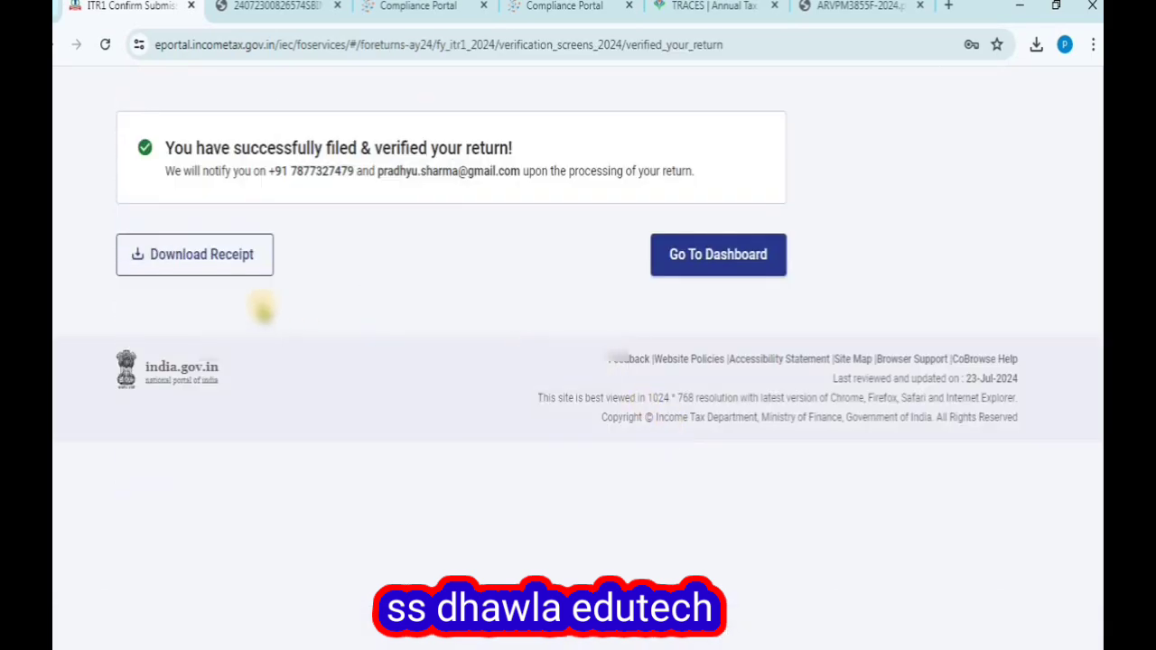
left_click(193, 398)
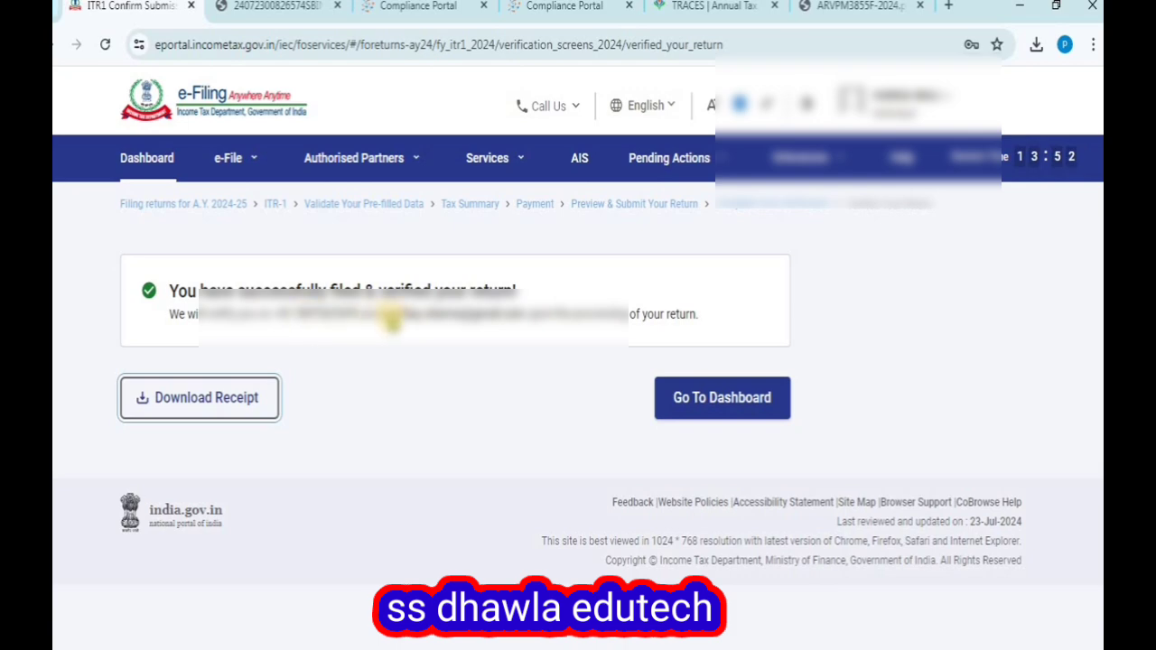
left_click(200, 411)
left_click(1035, 45)
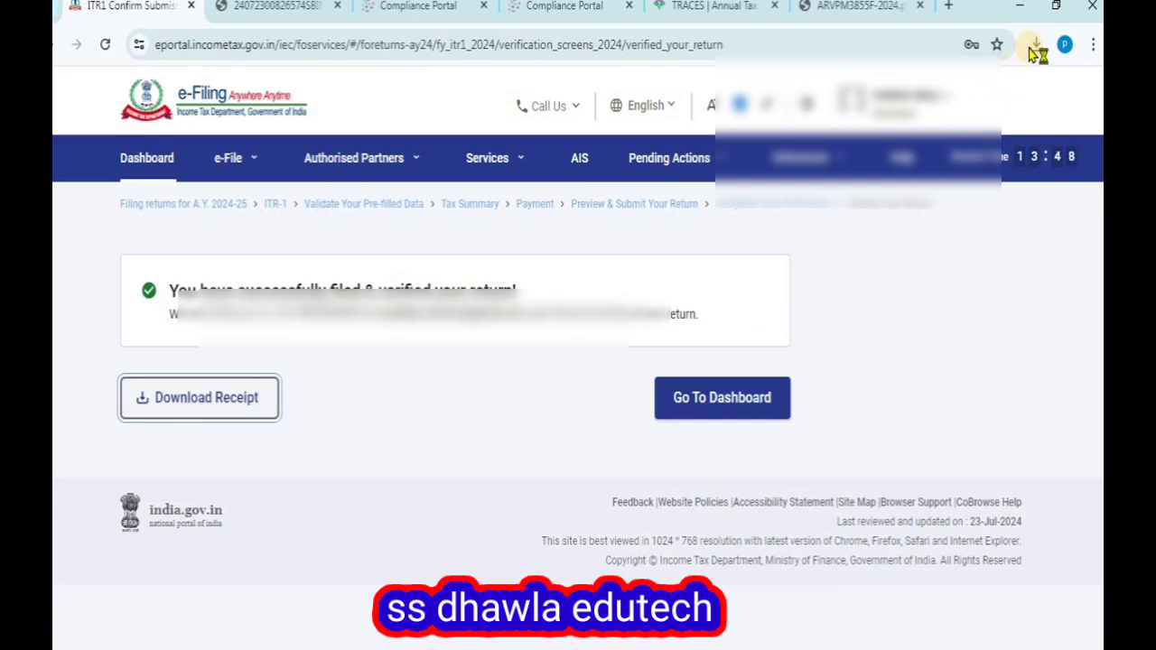
Open the downloaded ITR-1 acknowledgement PDF and enlarge it for reading
left_click(915, 157)
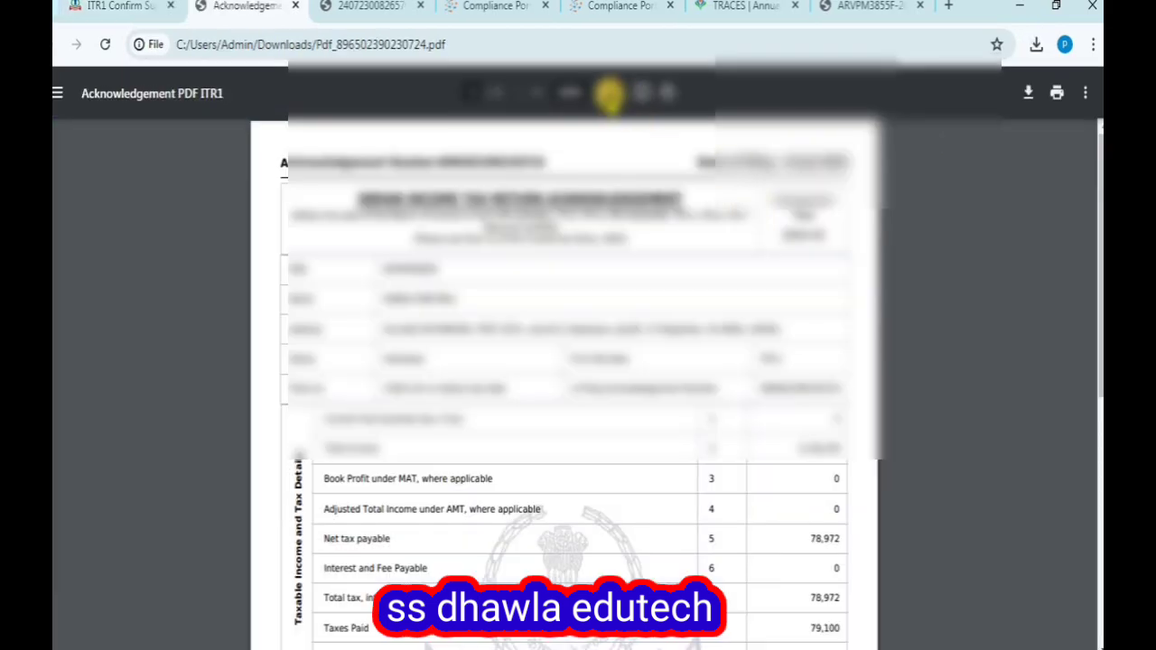
left_click(606, 93)
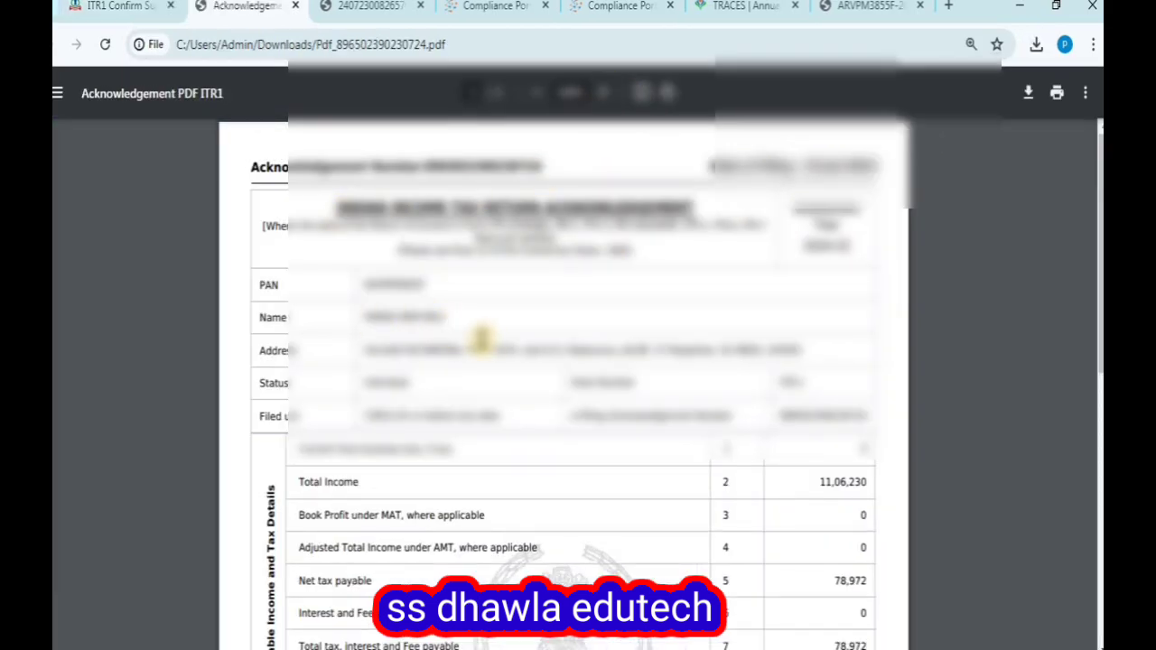
scroll(496, 336, "down", 1)
scroll(849, 361, "down", 2)
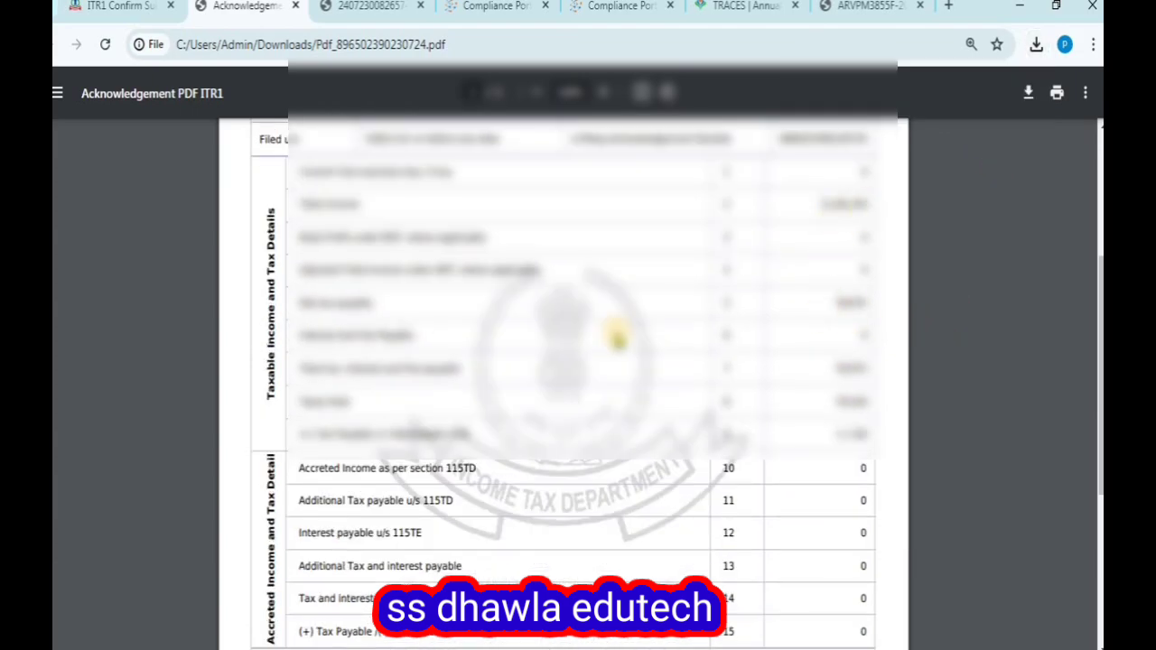
Highlight the net tax payable of 78,972 and the refundable amount of 130
left_click_drag(830, 305, 872, 318)
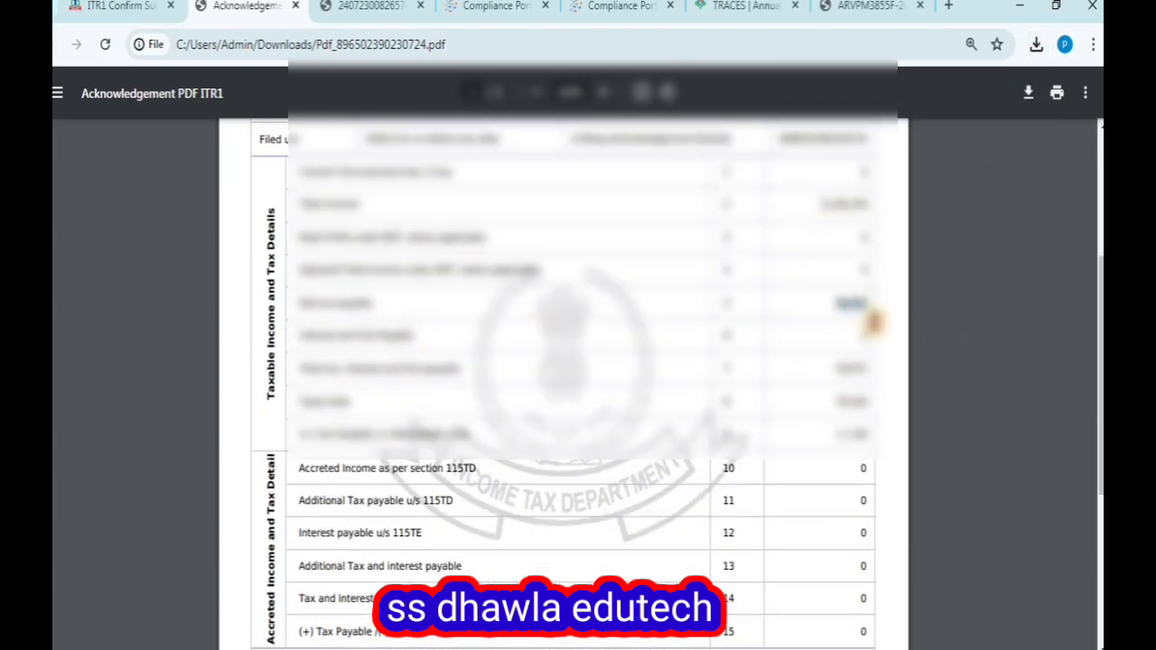
scroll(853, 379, "down", 1)
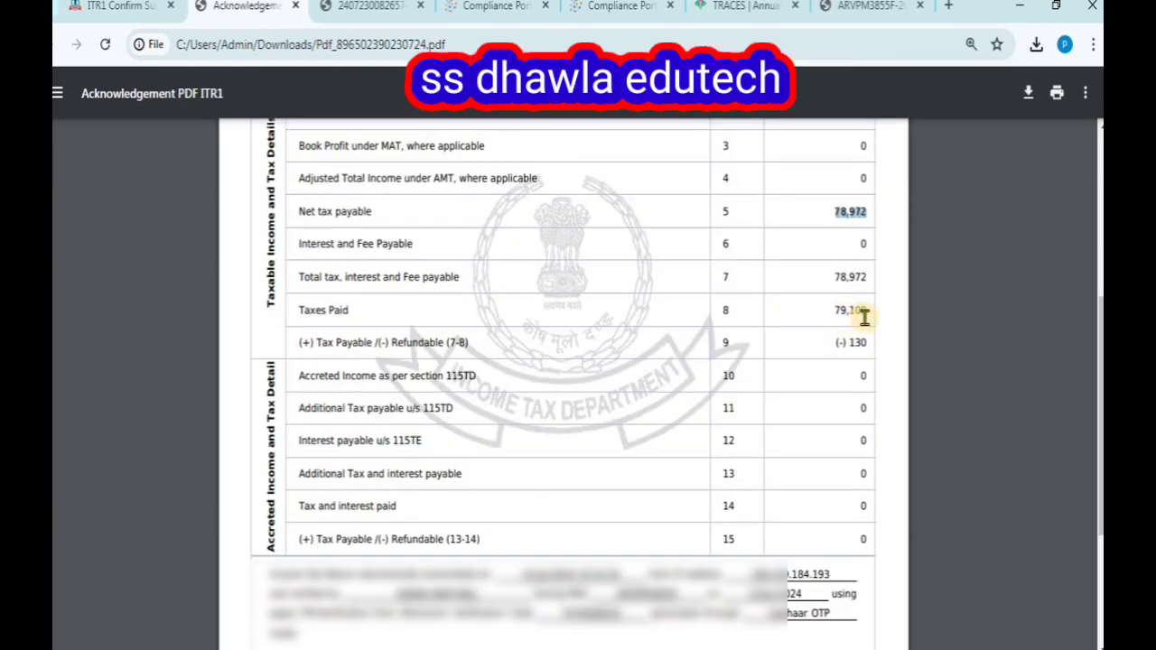
left_click_drag(847, 344, 872, 343)
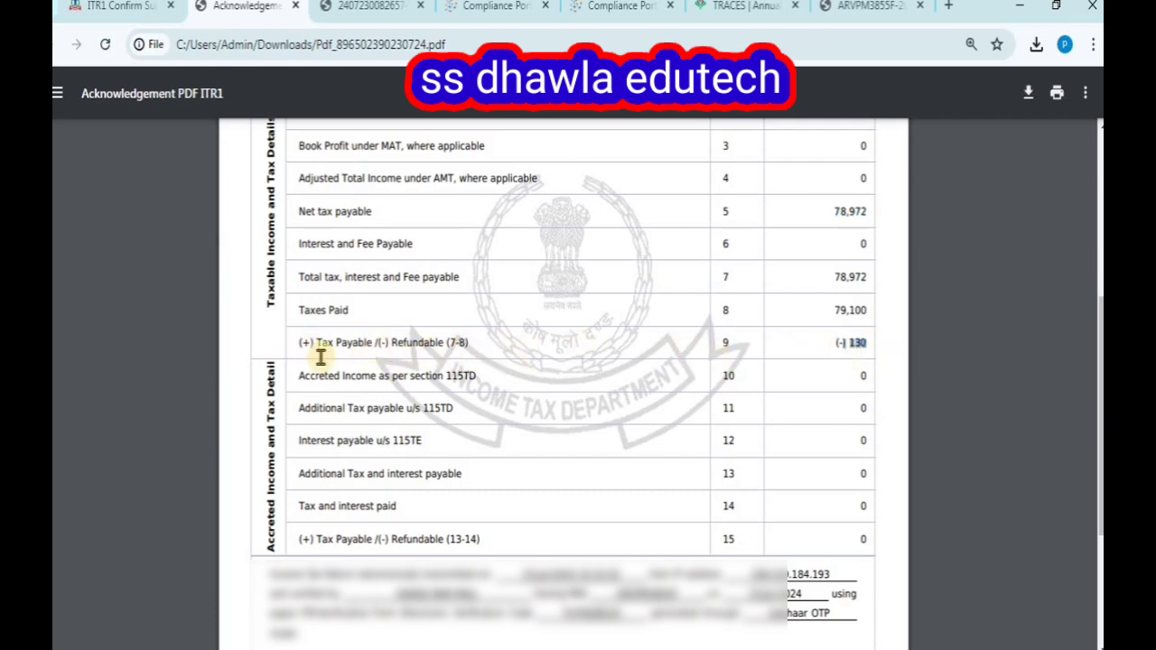
scroll(915, 328, "down", 1)
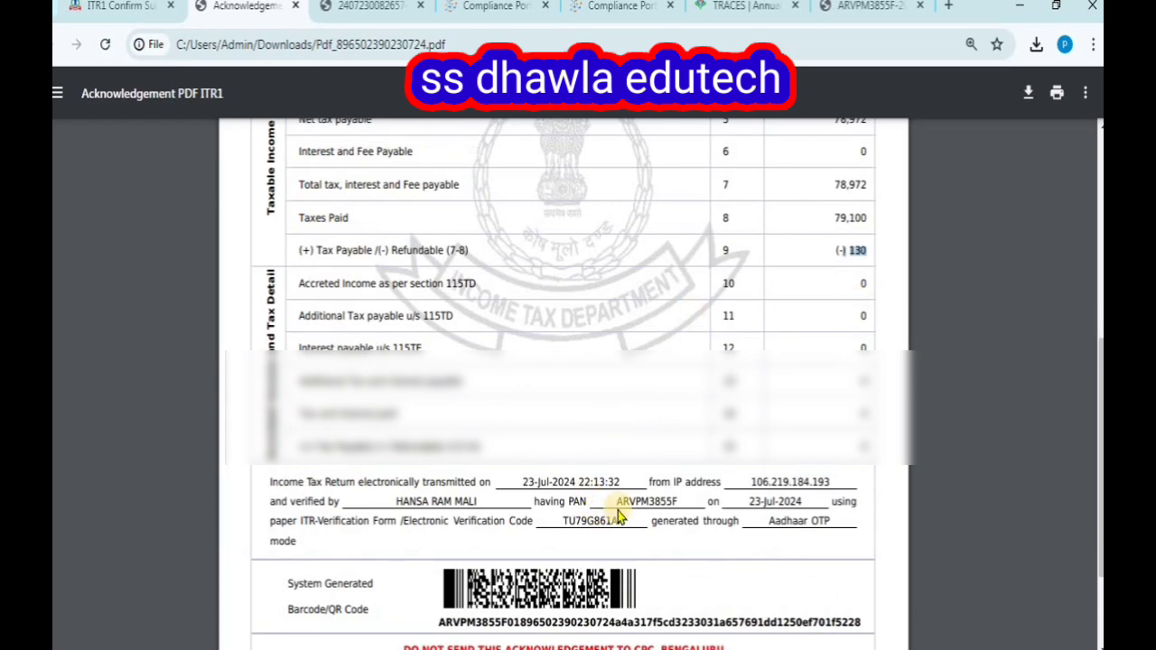
scroll(595, 497, "down", 1)
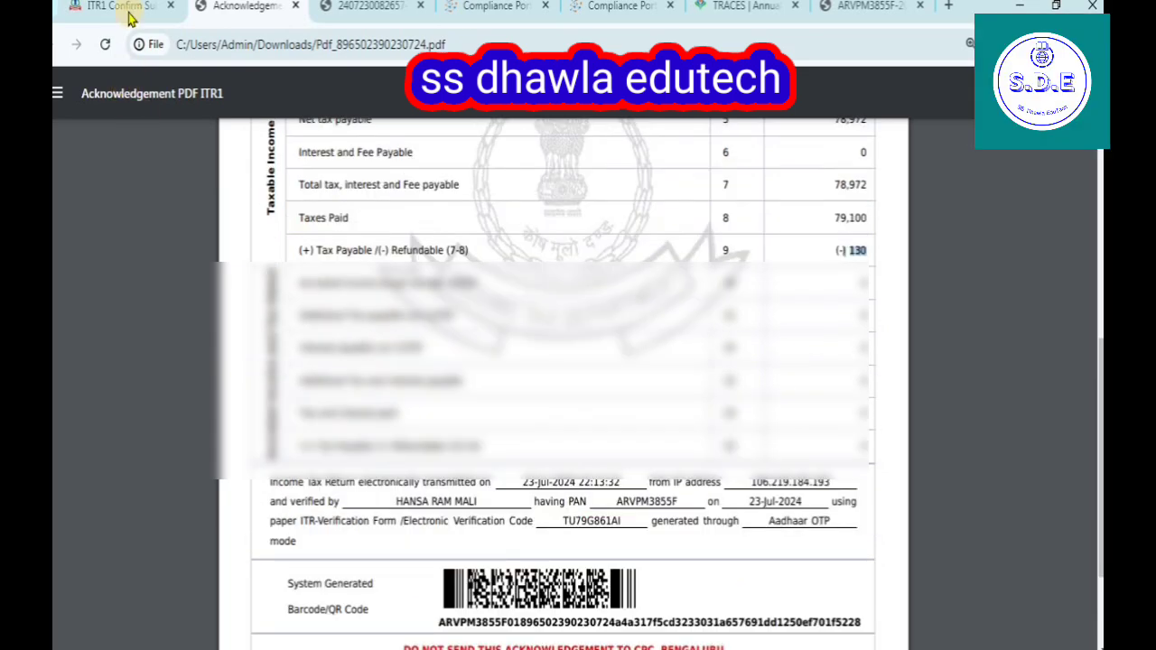
Return from the ITR1 confirmation page to the e-Filing dashboard, then bring up the Form 26AS PDF
left_click(121, 6)
left_click(725, 397)
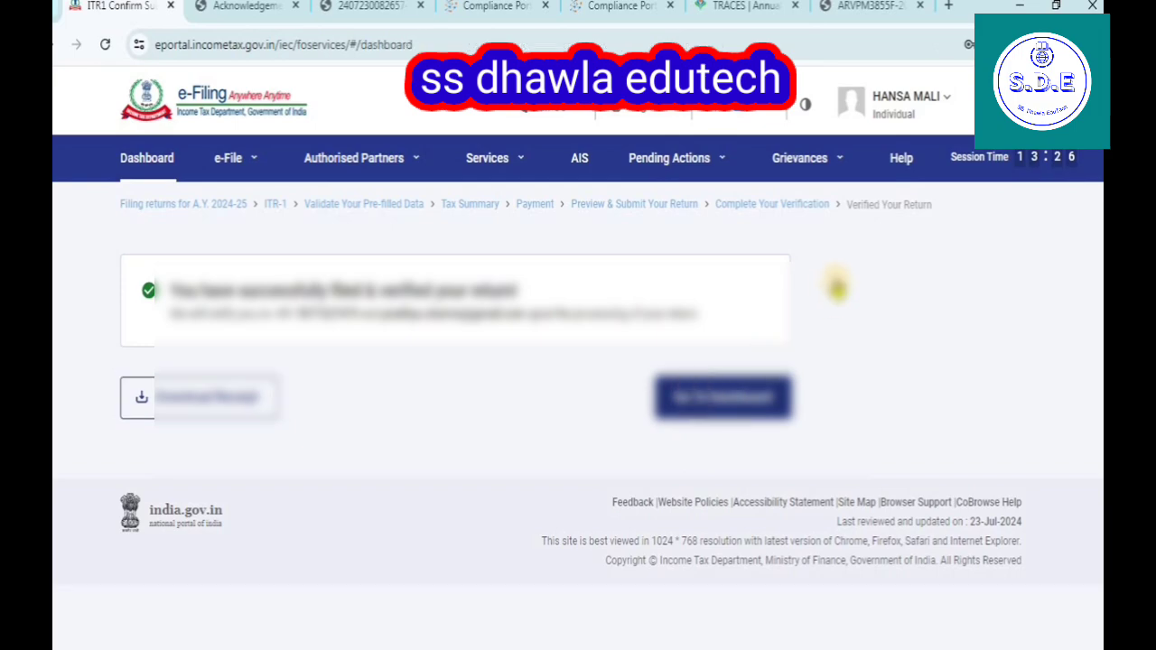
left_click(227, 163)
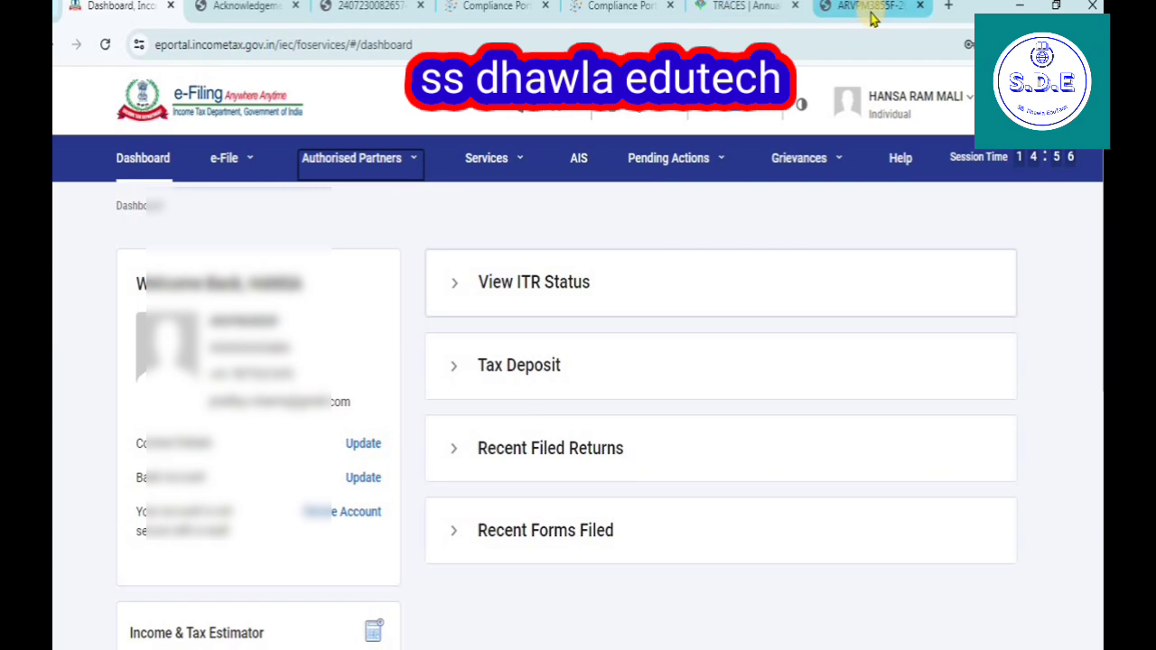
left_click(142, 160)
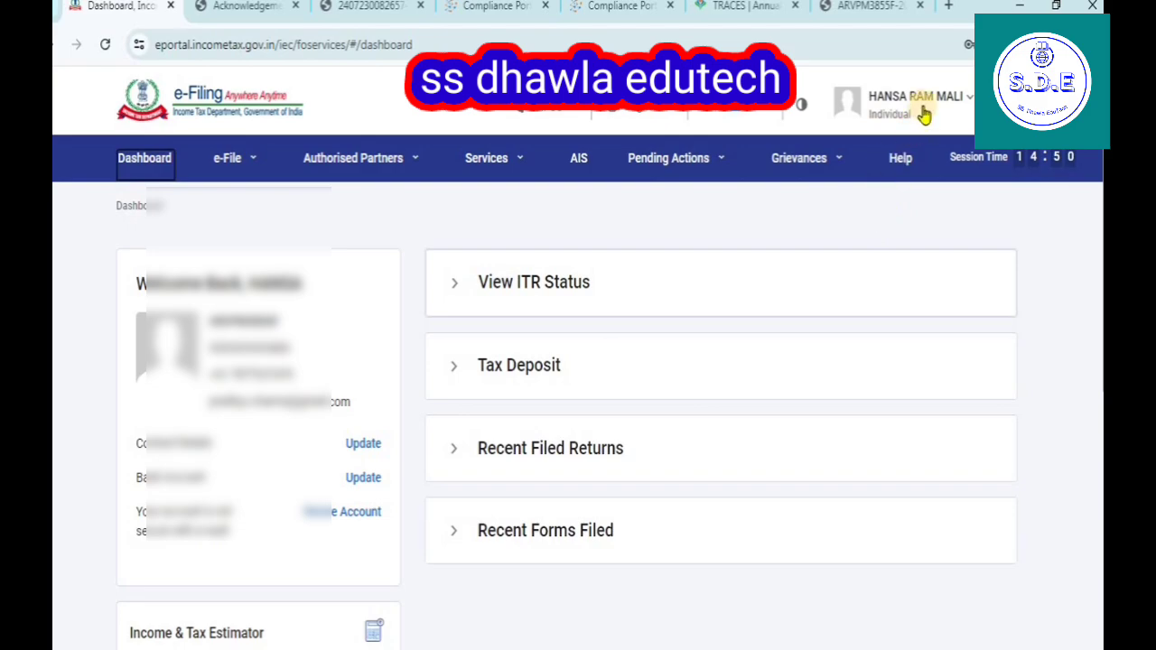
left_click(844, 13)
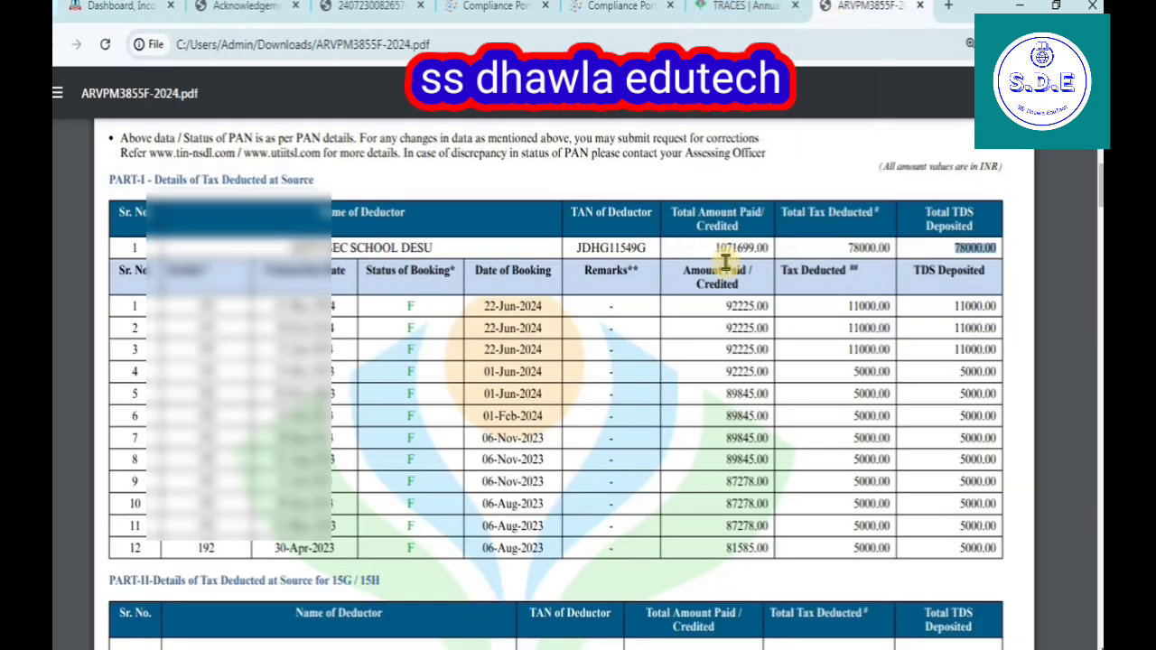
scroll(725, 261, "down", 1)
scroll(725, 260, "up", 1)
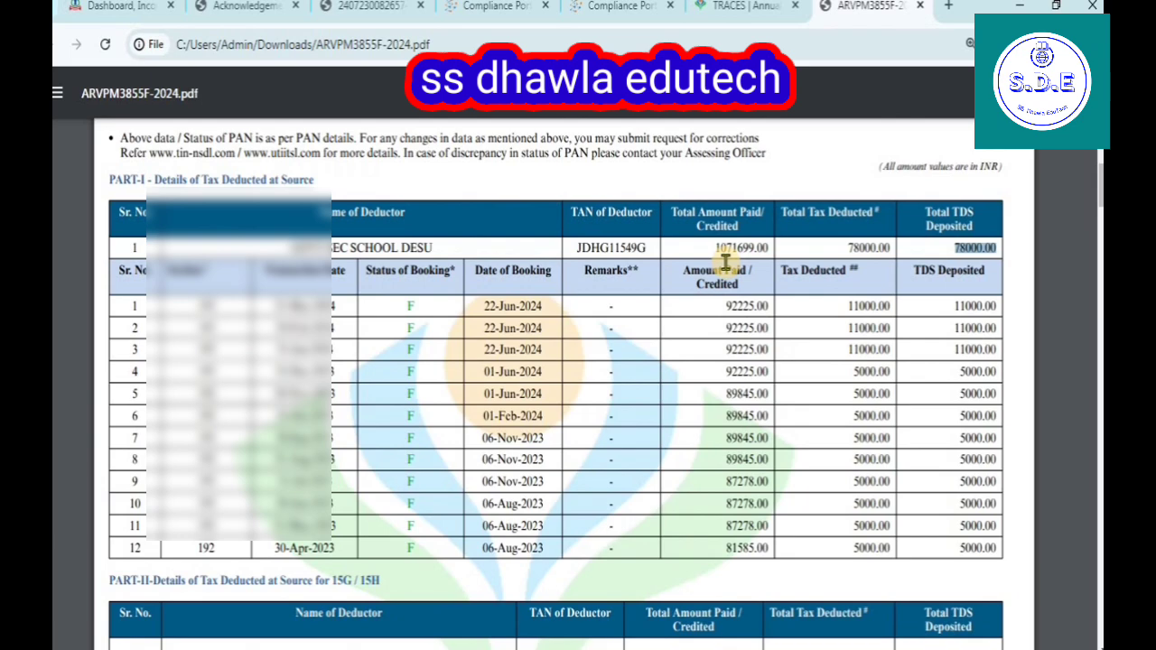